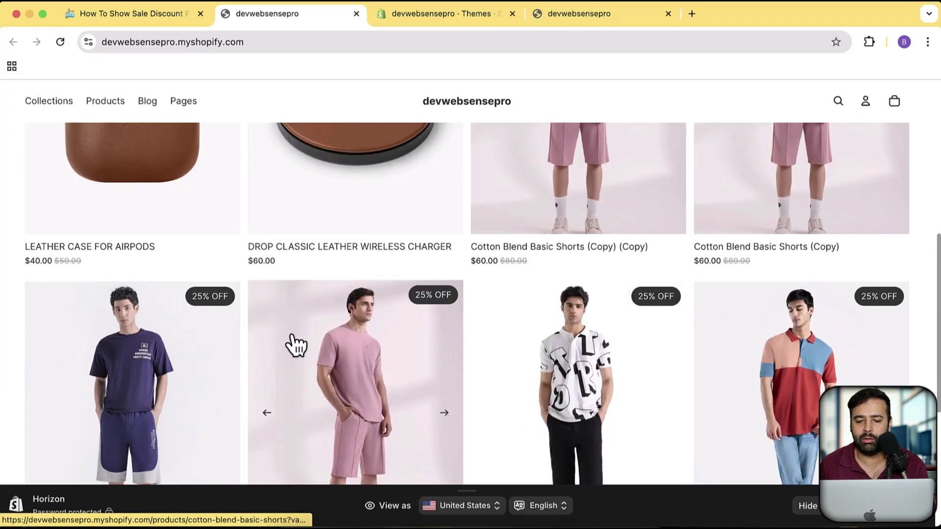
# Switch from the storefront to the Shopify admin and open the current Horizon theme for customization.
pyautogui.scroll(-4, 924, 254)
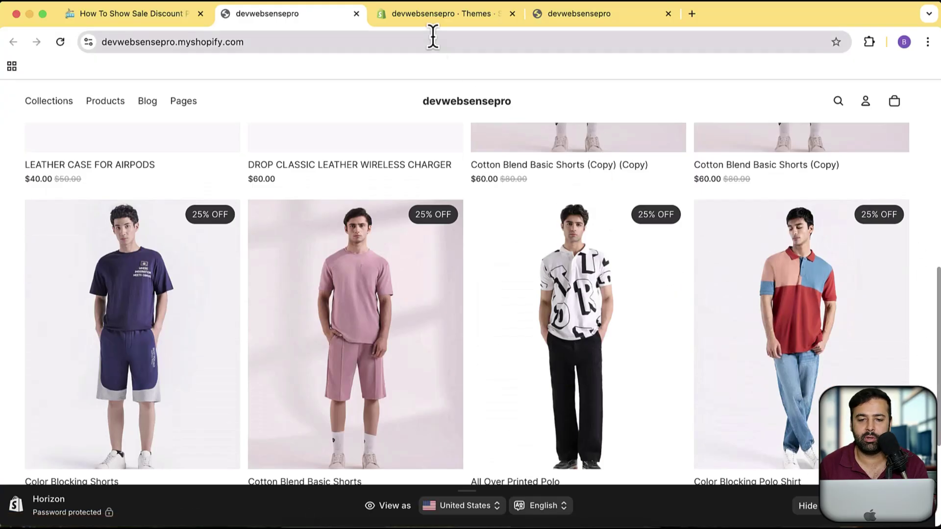
pyautogui.click(436, 15)
pyautogui.scroll(7, 859, 289)
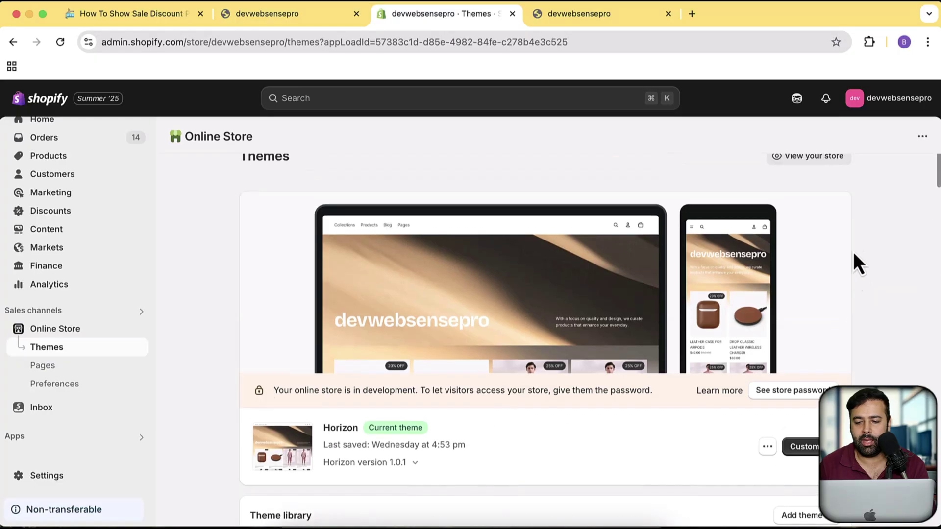
pyautogui.click(506, 206)
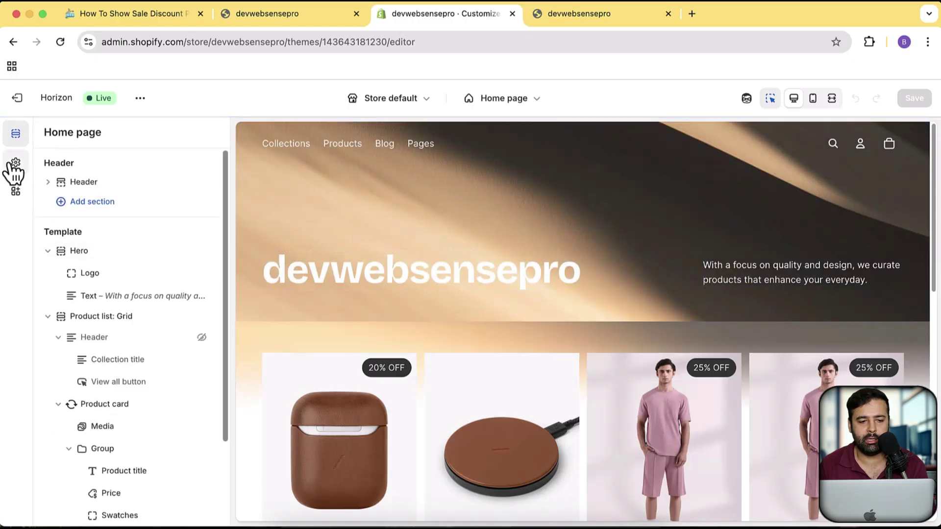
# Open the Badges options in the theme settings and bring the home page product grid into the preview.
pyautogui.click(15, 163)
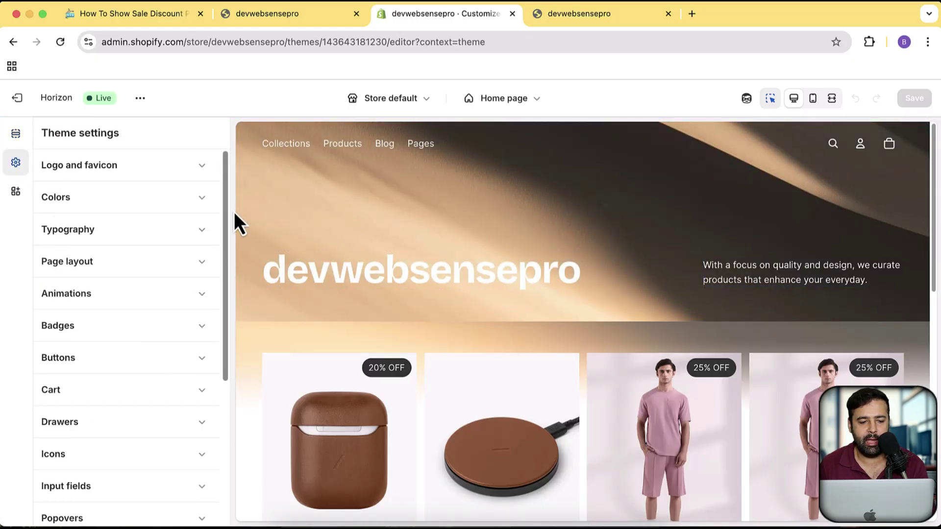
pyautogui.scroll(-1, 213, 269)
pyautogui.click(212, 311)
pyautogui.scroll(-2, 212, 221)
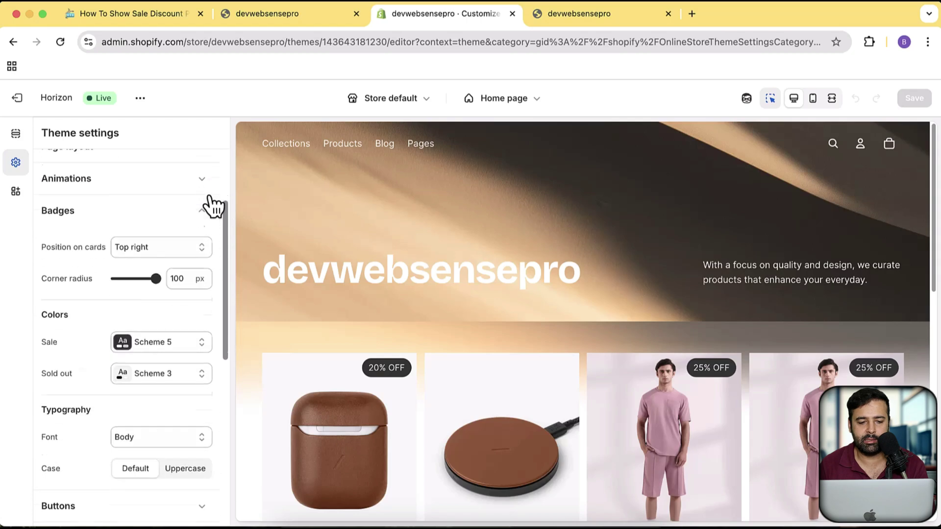
pyautogui.scroll(-2, 205, 245)
pyautogui.scroll(-3, 504, 255)
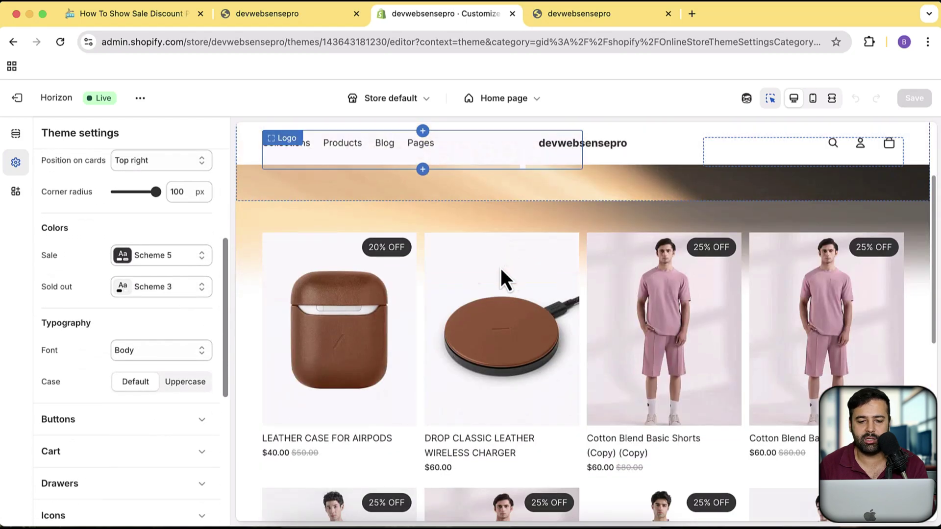
# Set the sale badge color to Scheme 1.
pyautogui.click(180, 255)
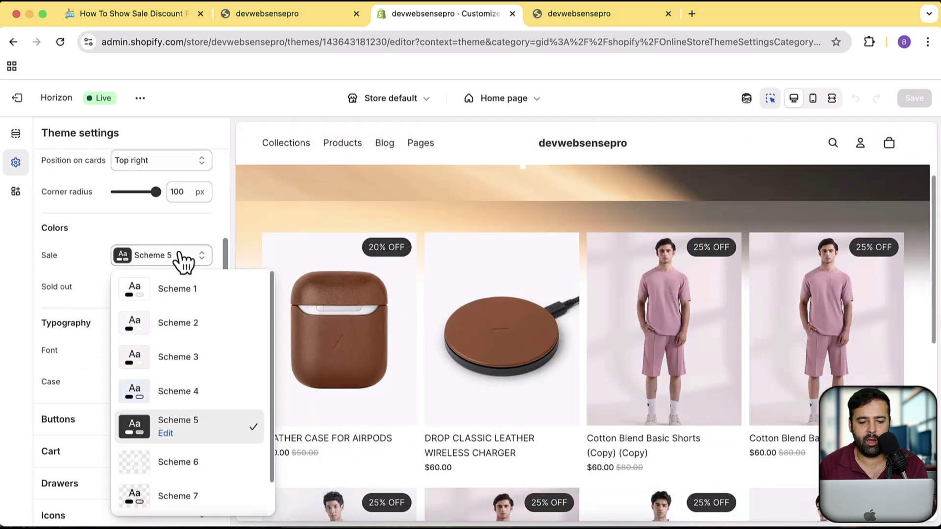
pyautogui.scroll(-2, 175, 375)
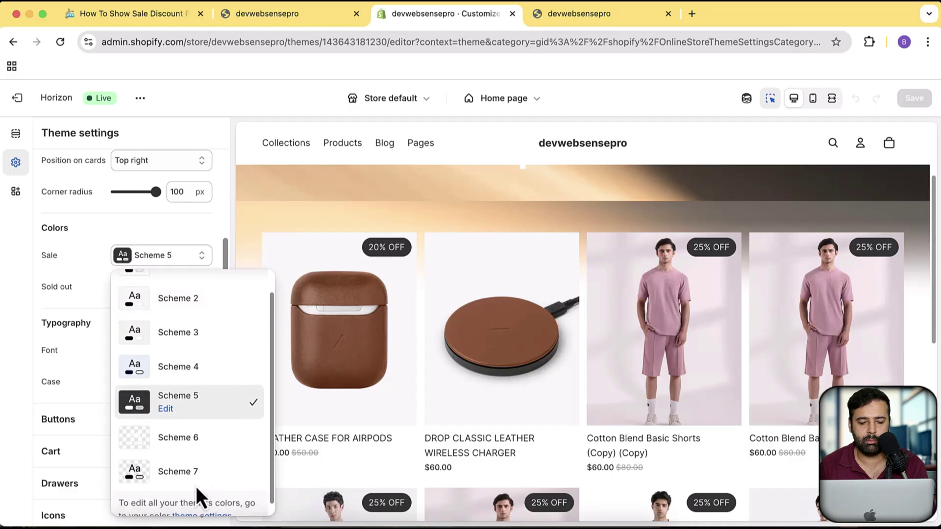
pyautogui.scroll(2, 199, 500)
pyautogui.click(206, 297)
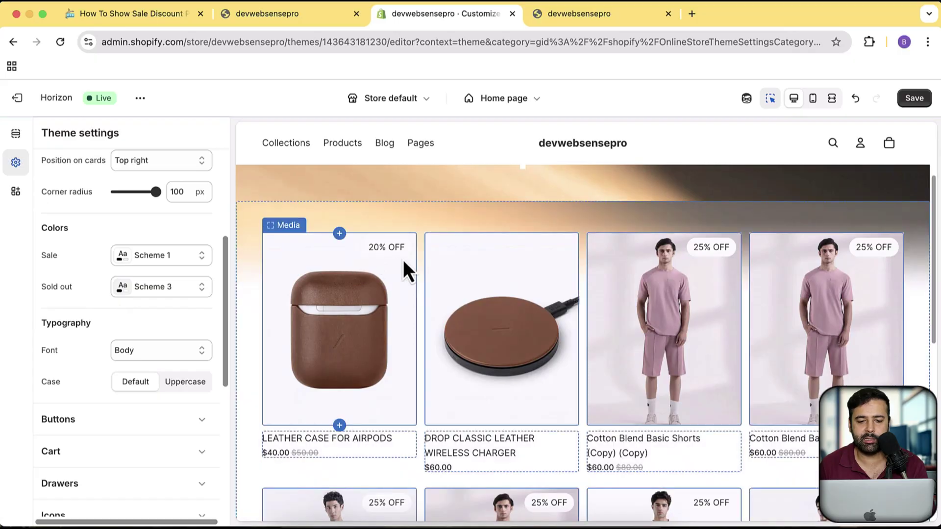
# Browse the other color schemes available for the sale badge.
pyautogui.click(188, 262)
pyautogui.scroll(-1, 206, 353)
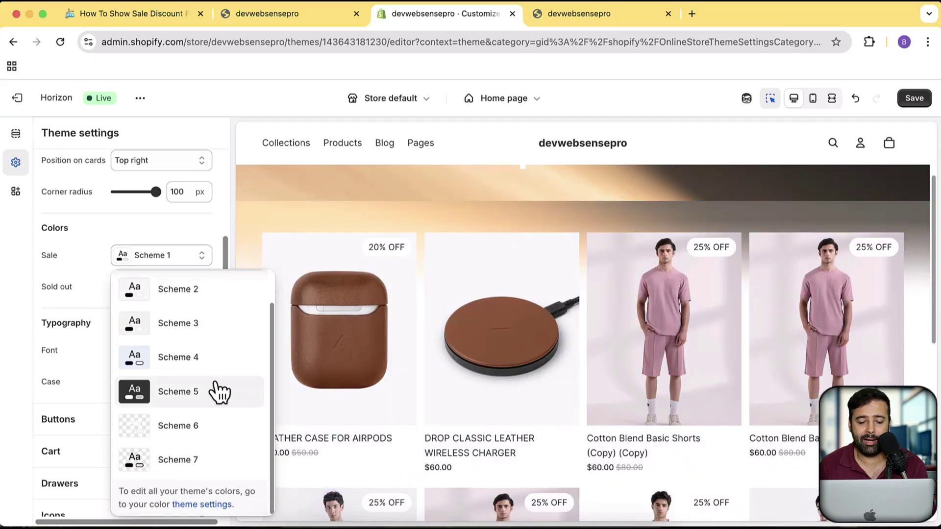
pyautogui.scroll(1, 217, 428)
pyautogui.click(96, 325)
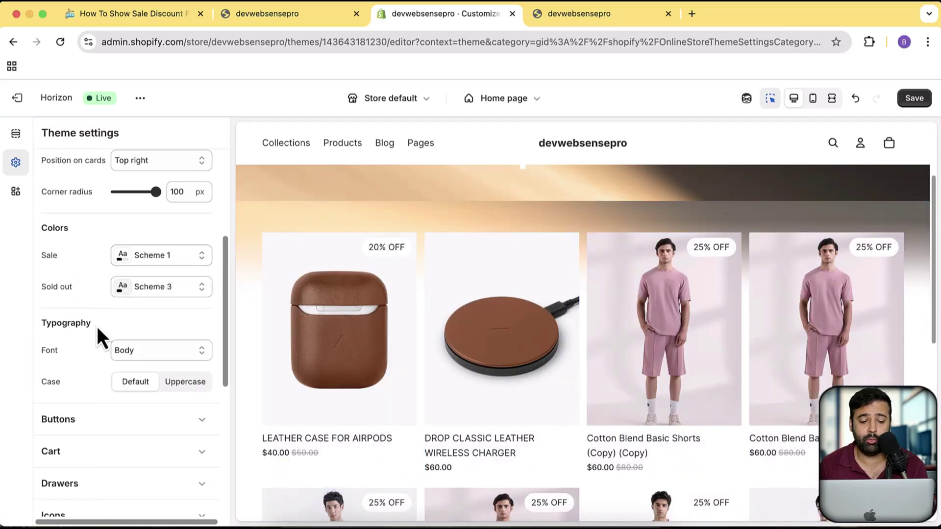
# Look over the sale badges in the home page preview and open the All Over Printed Polo product page in the storefront.
pyautogui.scroll(5, 122, 334)
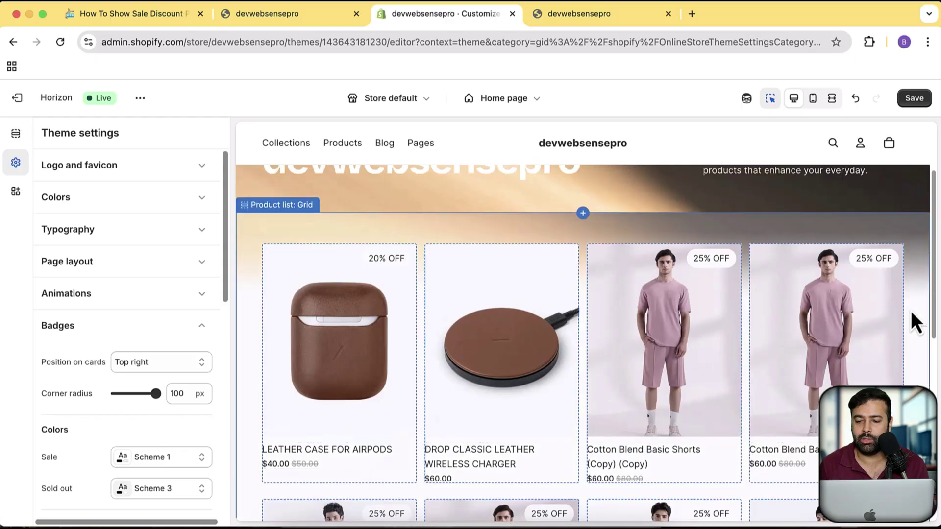
pyautogui.scroll(-5, 910, 311)
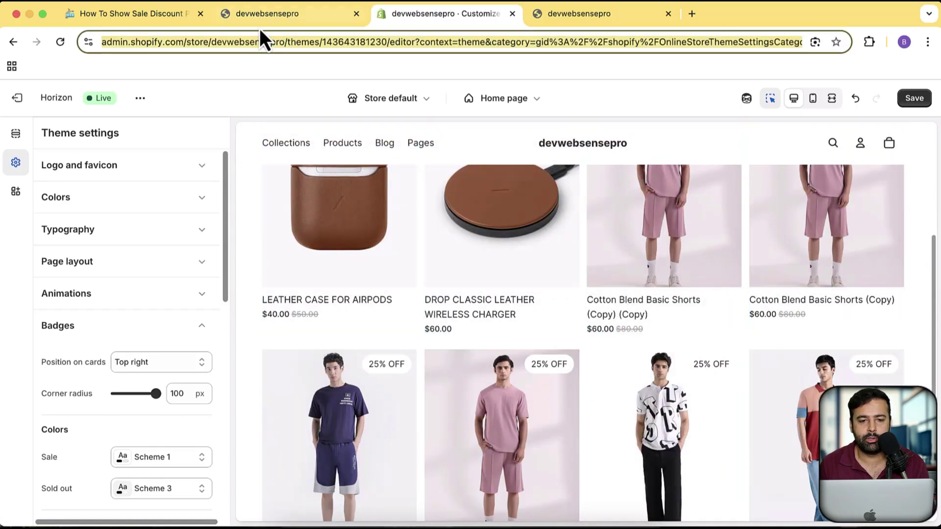
pyautogui.click(265, 13)
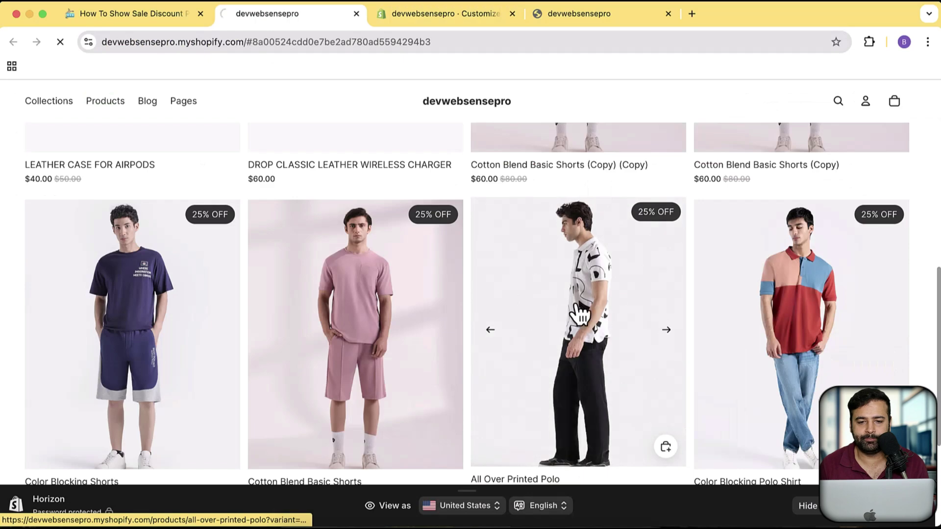
pyautogui.click(577, 314)
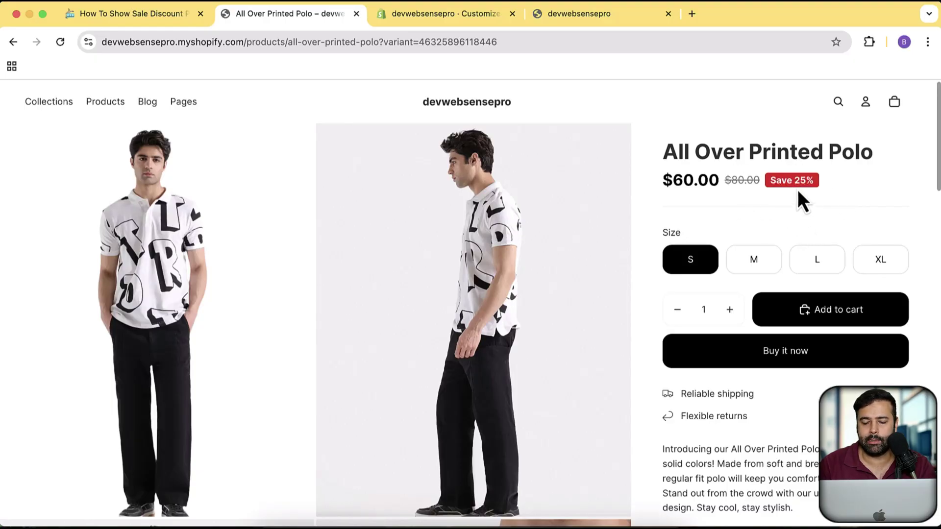
# Return to the theme editor and open the Default product template for editing.
pyautogui.click(442, 19)
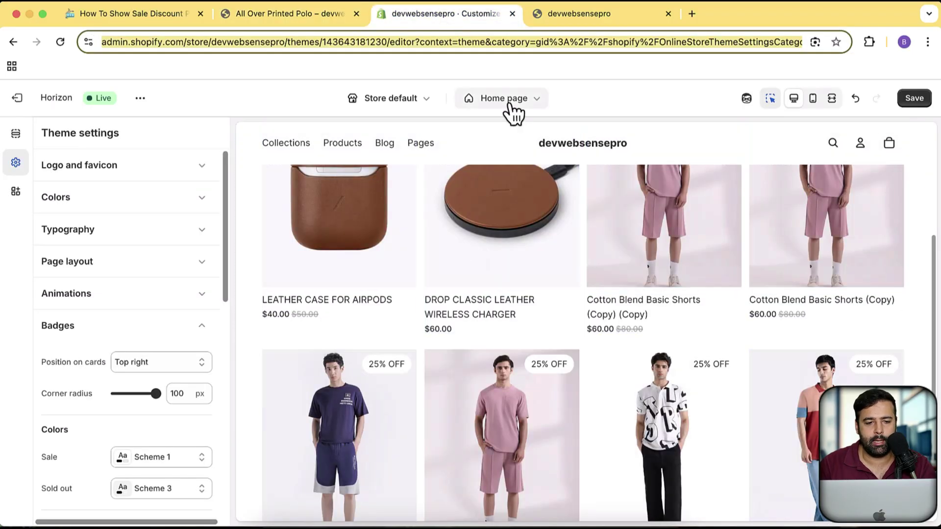
pyautogui.click(20, 134)
pyautogui.click(499, 101)
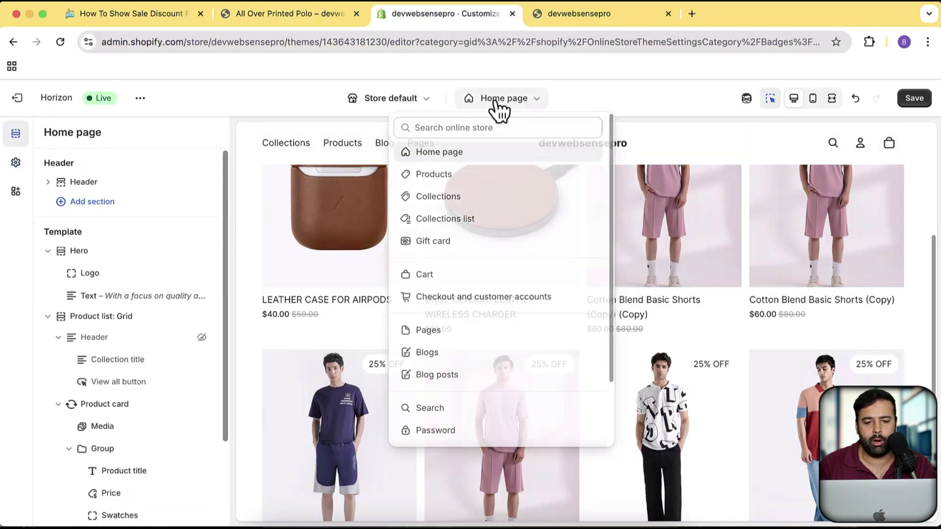
pyautogui.click(492, 181)
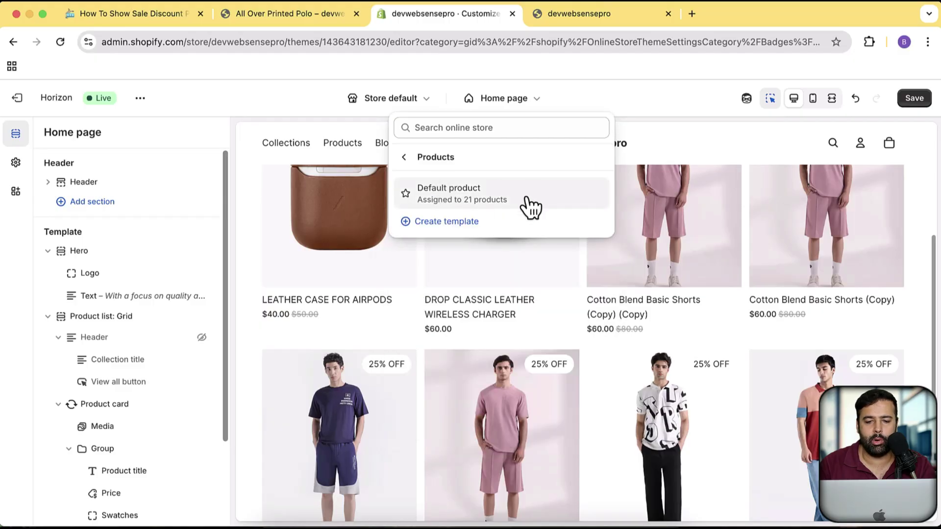
pyautogui.click(494, 199)
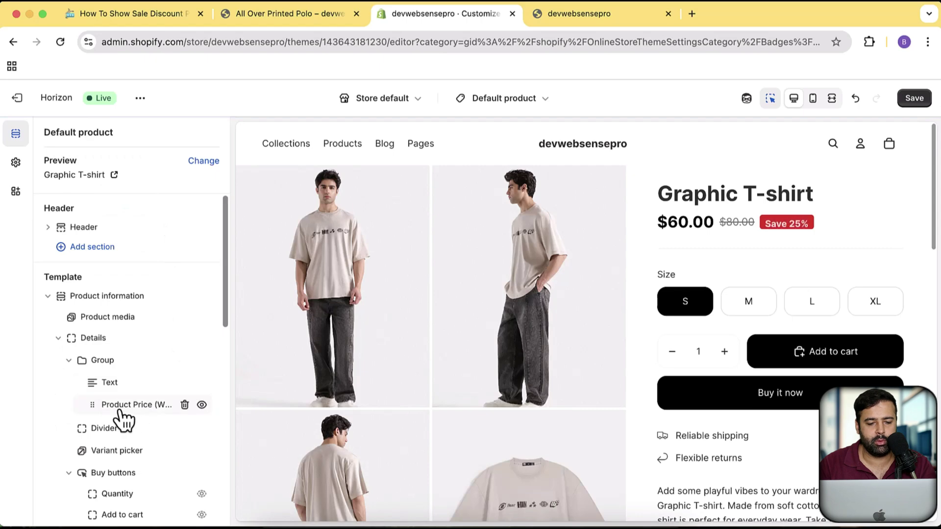
# Browse the blocks that can be added below Product Price (WSP), including the Price and Product Price (WSP) entries.
pyautogui.scroll(-3, 204, 235)
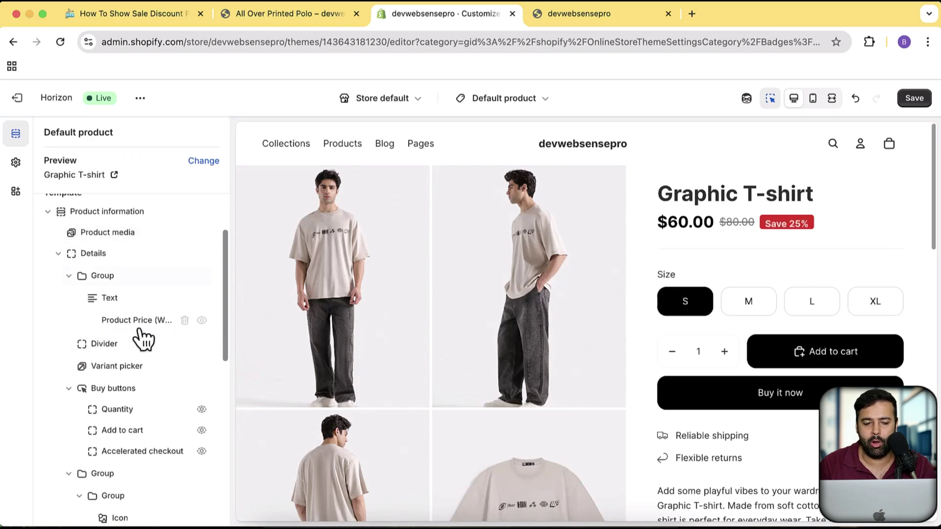
pyautogui.click(149, 334)
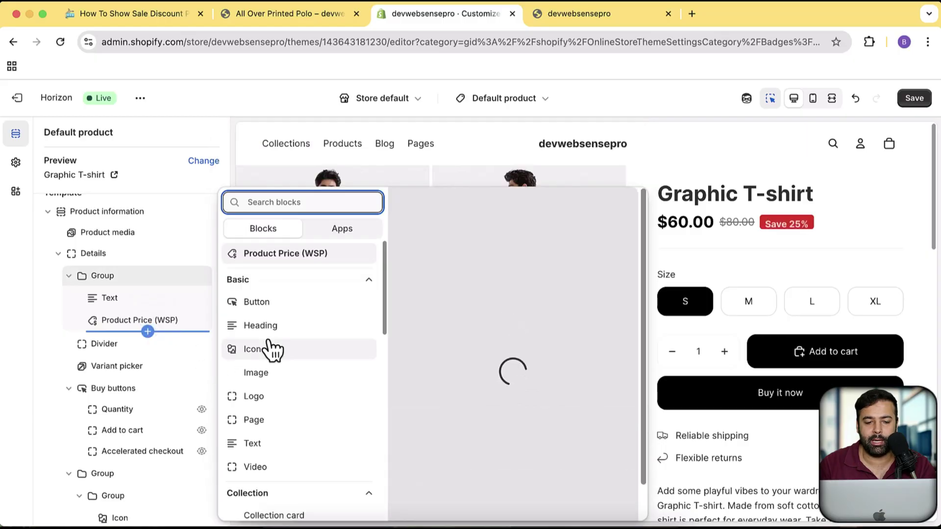
pyautogui.scroll(-10, 343, 280)
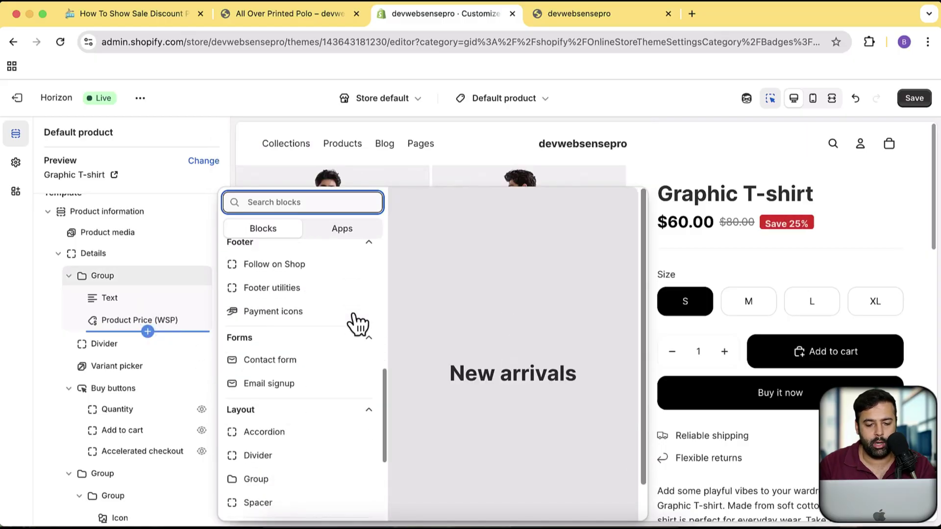
pyautogui.scroll(-5, 357, 324)
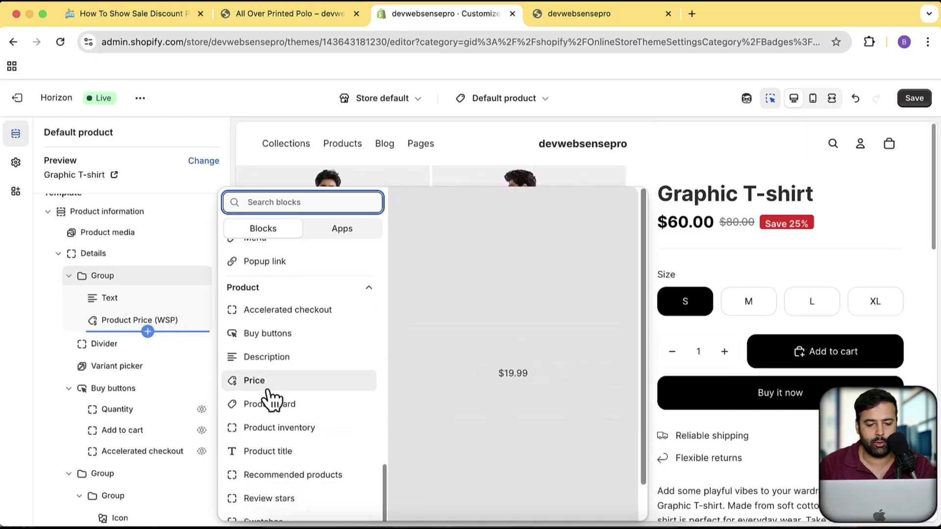
pyautogui.scroll(-1, 324, 388)
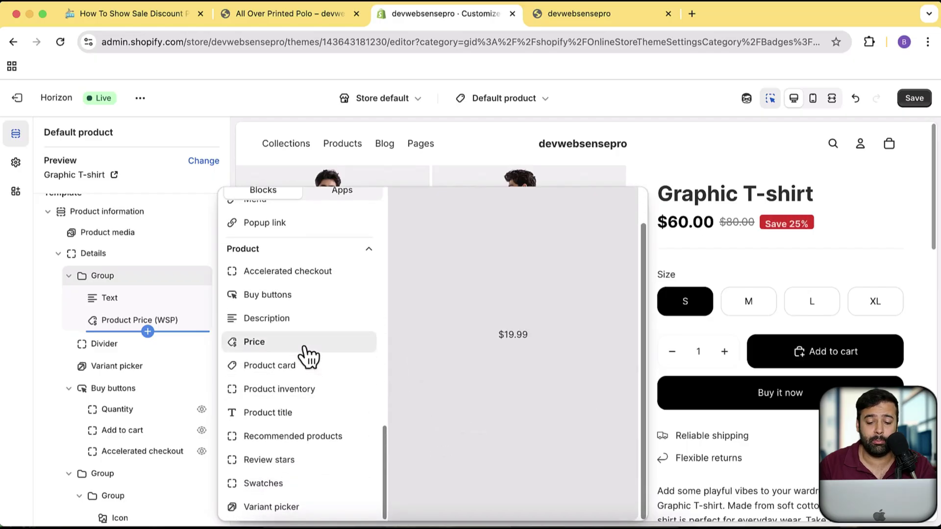
pyautogui.scroll(15, 307, 357)
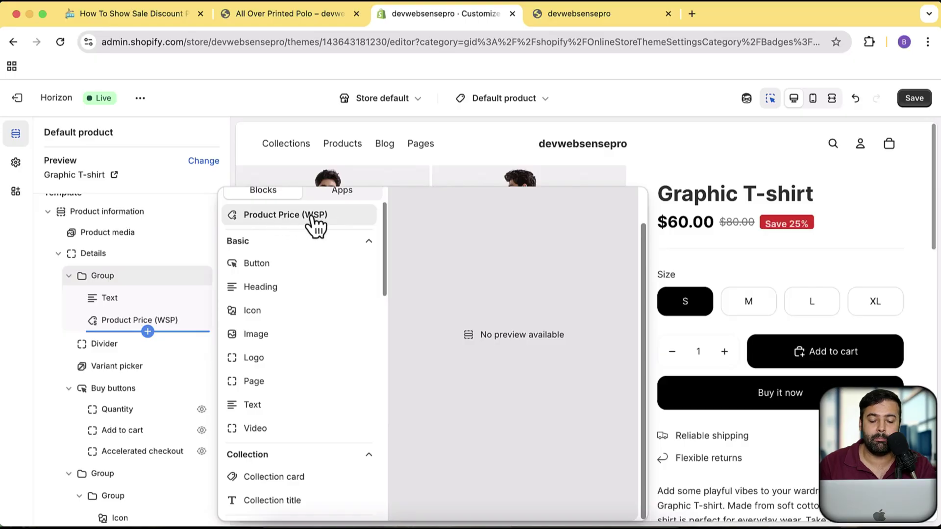
# Close the block picker and view the layout settings of the existing Product Price (WSP) block.
pyautogui.click(113, 322)
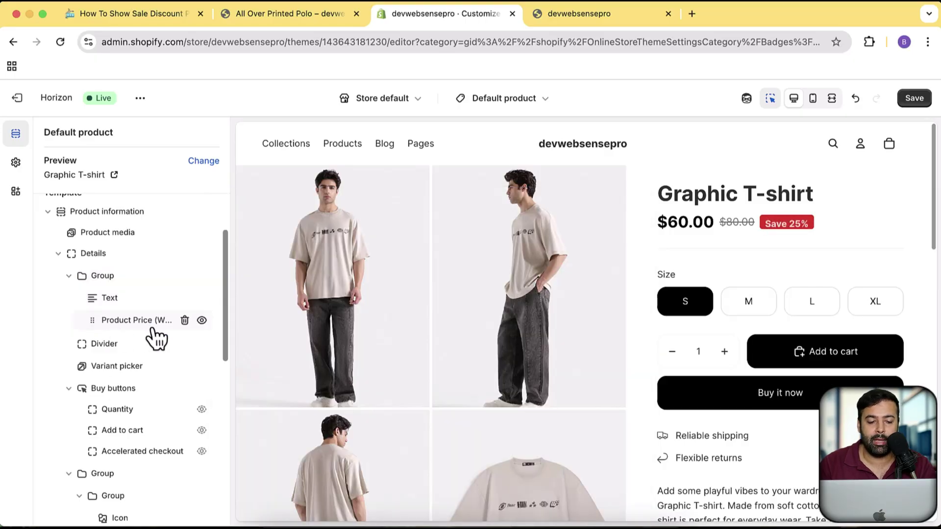
pyautogui.click(150, 326)
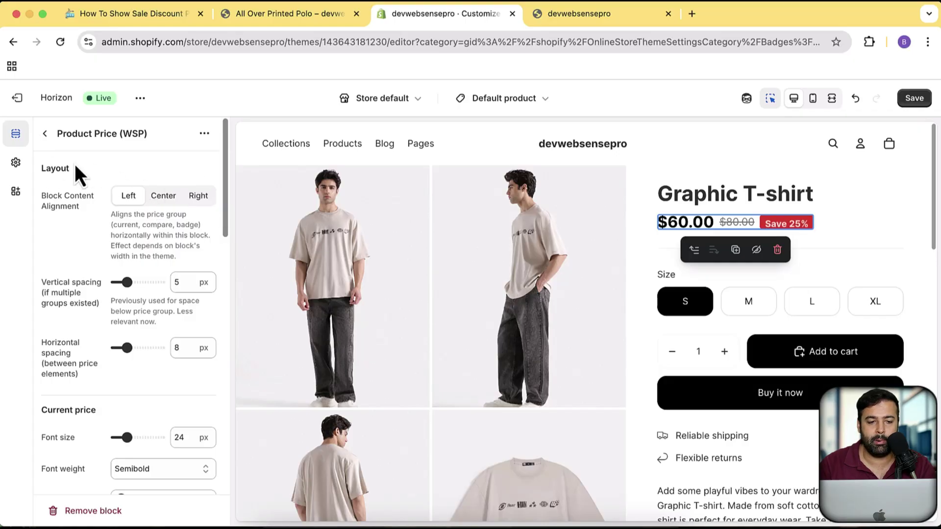
pyautogui.click(45, 134)
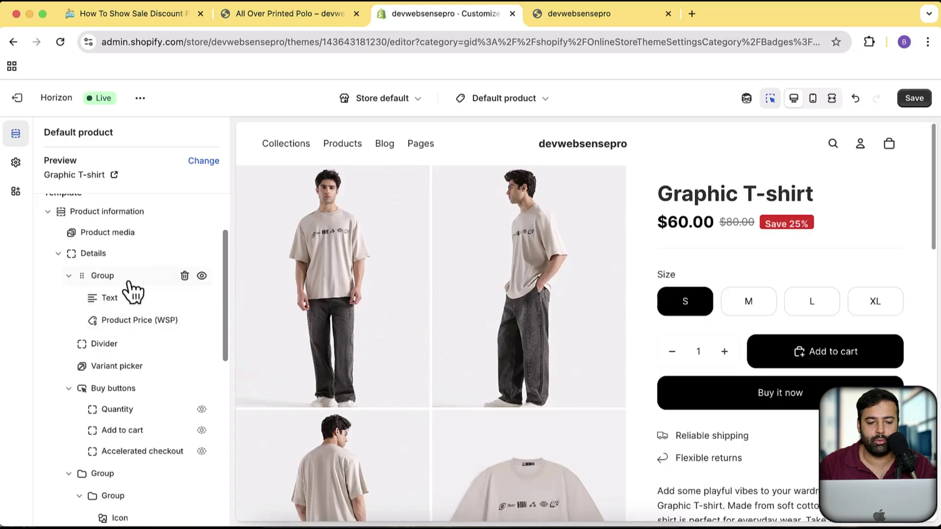
# Try center and right alignment on the group holding the product title and price, and return it to left alignment.
pyautogui.click(127, 280)
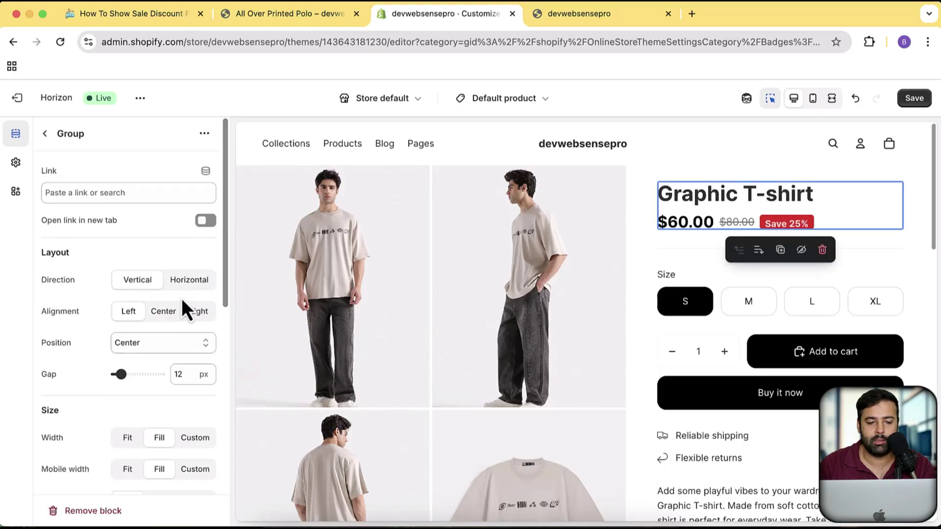
pyautogui.click(171, 314)
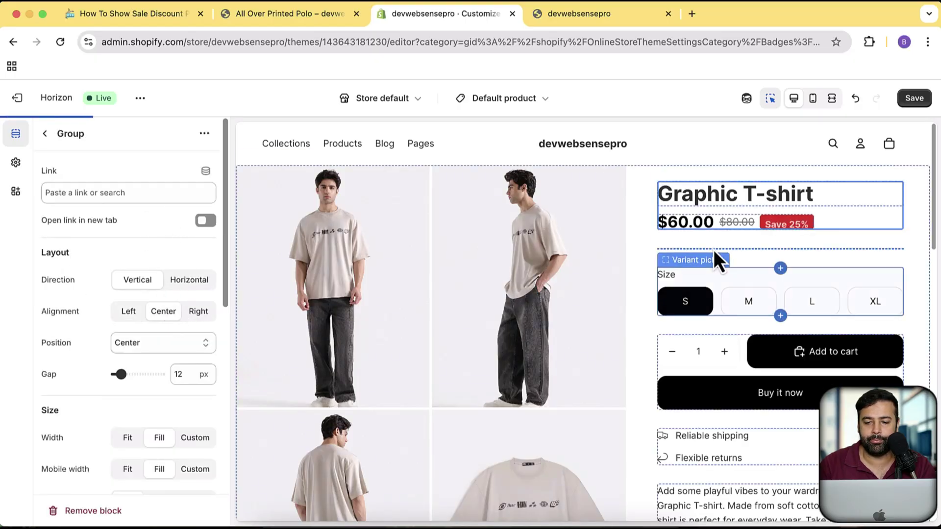
pyautogui.click(194, 313)
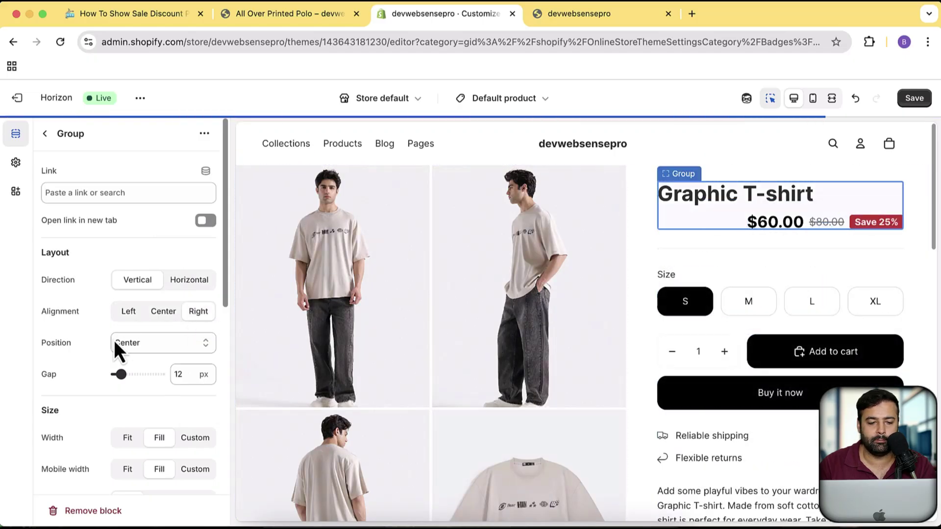
pyautogui.click(130, 313)
pyautogui.click(45, 134)
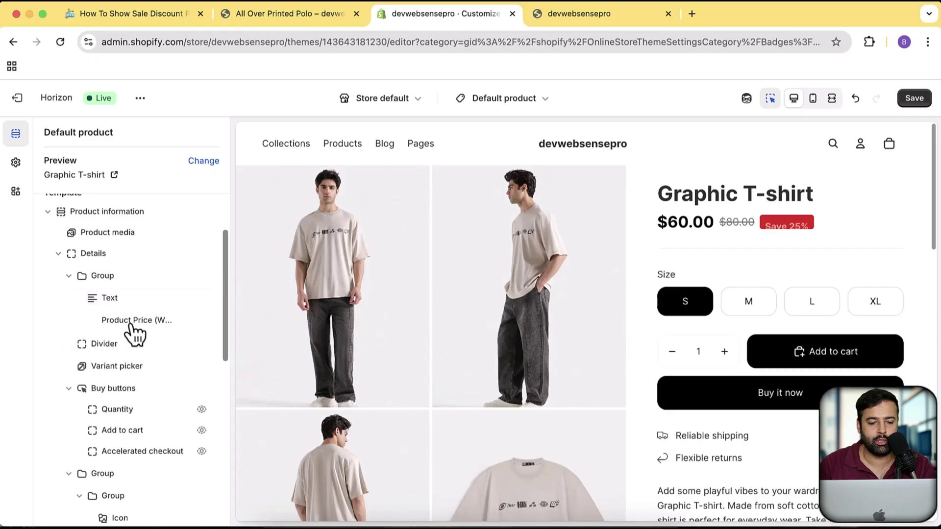
# Set the Product Price (WSP) block's vertical spacing to 20 px.
pyautogui.click(129, 320)
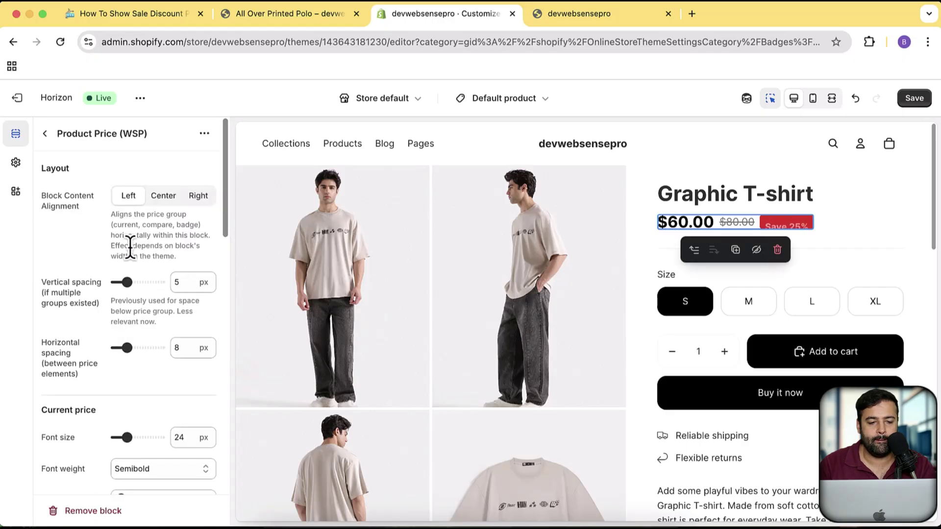
pyautogui.scroll(-1, 88, 224)
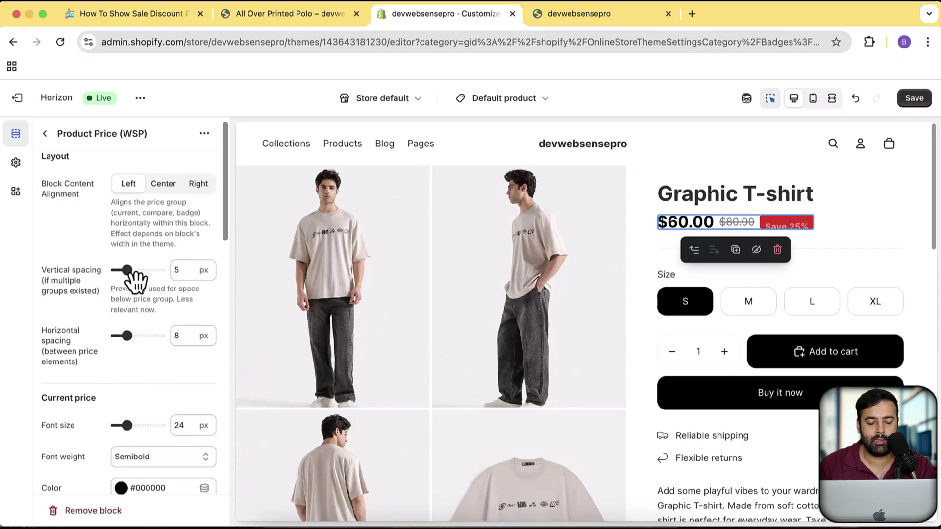
pyautogui.moveTo(129, 271); pyautogui.dragTo(199, 283)
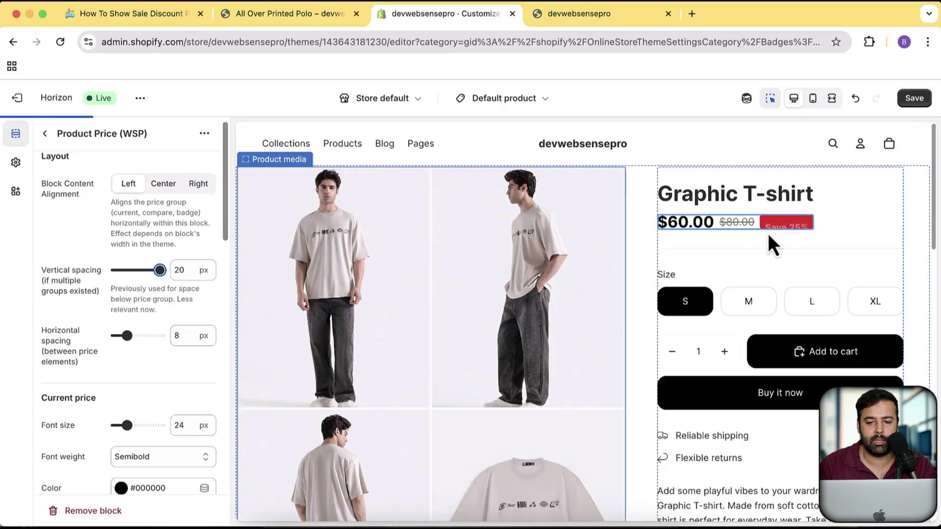
# Set the Product Price (WSP) block's vertical spacing to 6 px and, after trying 20 px, its horizontal spacing to 7 px.
pyautogui.moveTo(160, 270); pyautogui.dragTo(129, 271)
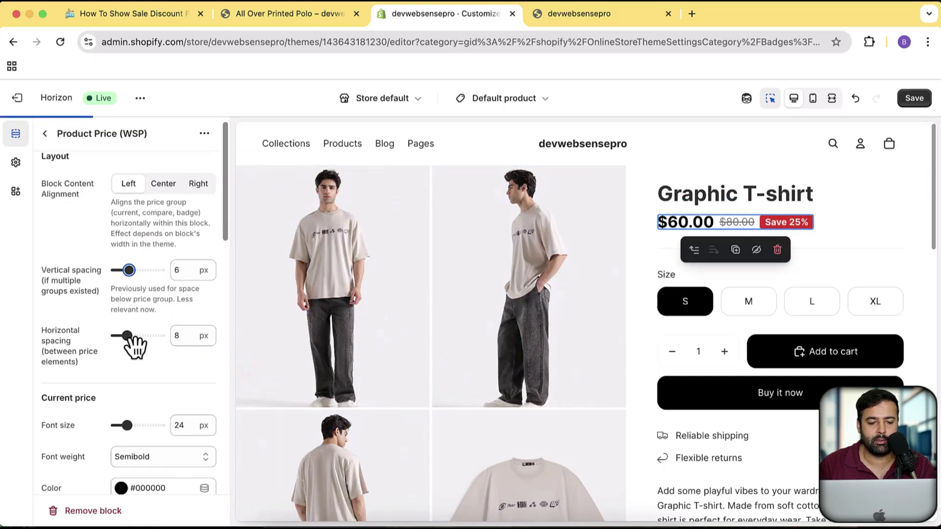
pyautogui.moveTo(129, 336); pyautogui.dragTo(160, 336)
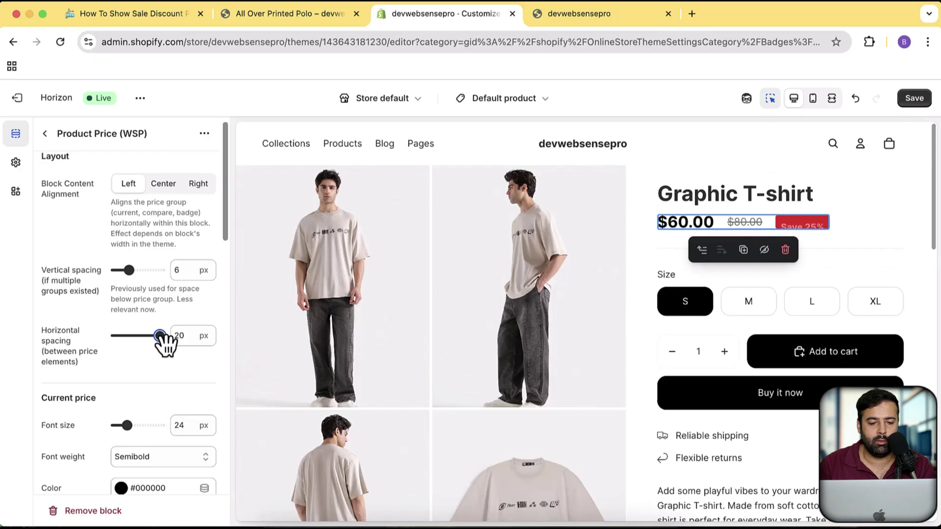
pyautogui.moveTo(160, 336); pyautogui.dragTo(125, 337)
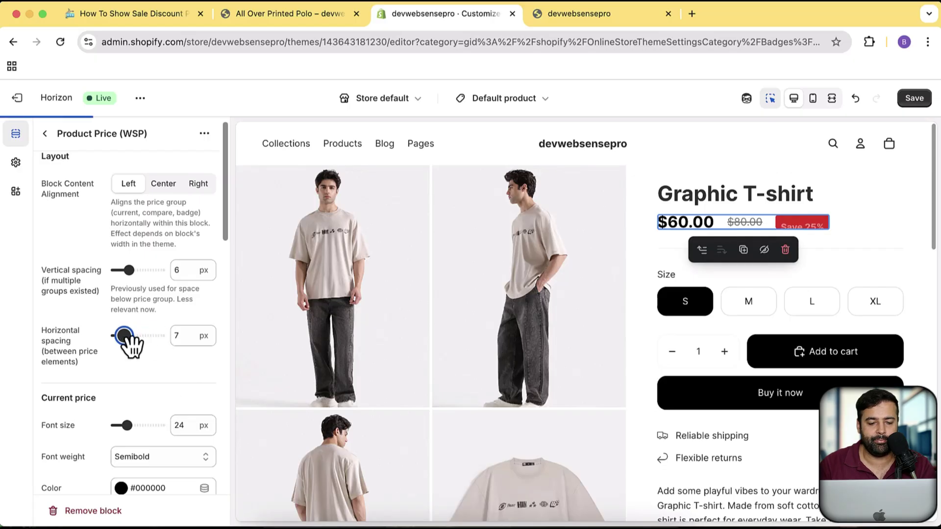
# Try a 60 px font size and red #E61E1E on the current price, and return it to black #000000 and 24 px.
pyautogui.scroll(-5, 176, 256)
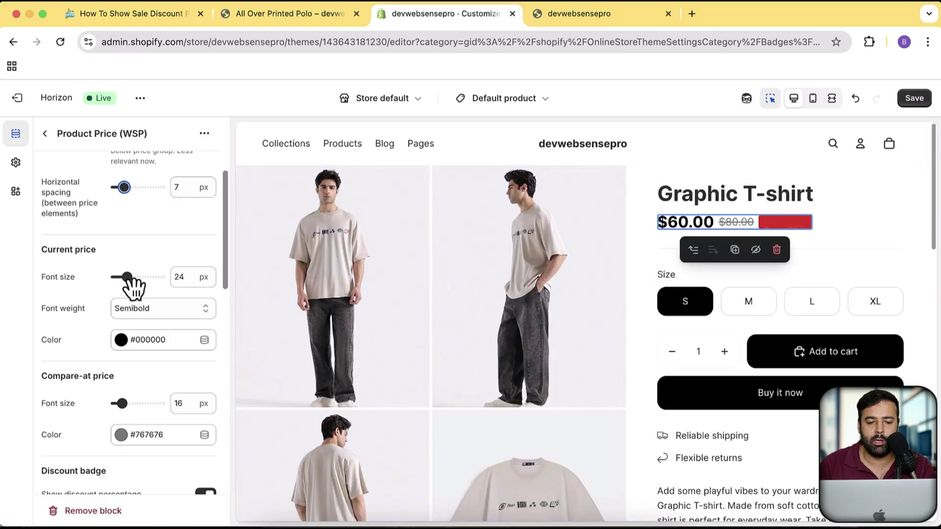
pyautogui.moveTo(128, 277); pyautogui.dragTo(172, 278)
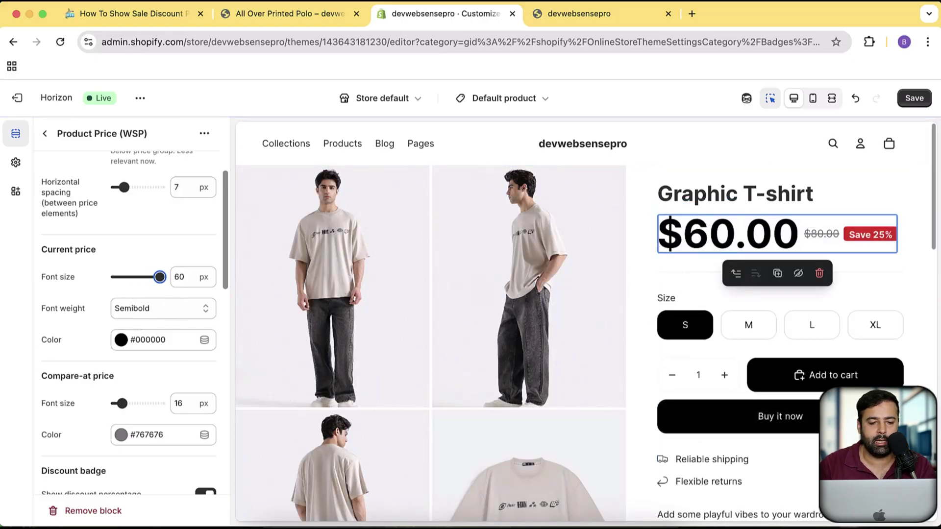
pyautogui.click(156, 350)
pyautogui.click(207, 133)
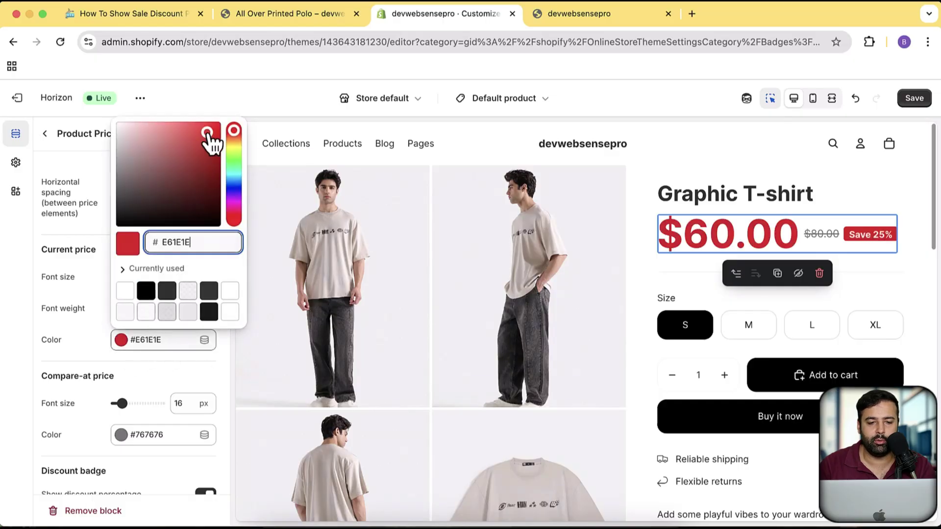
pyautogui.click(83, 349)
pyautogui.click(158, 347)
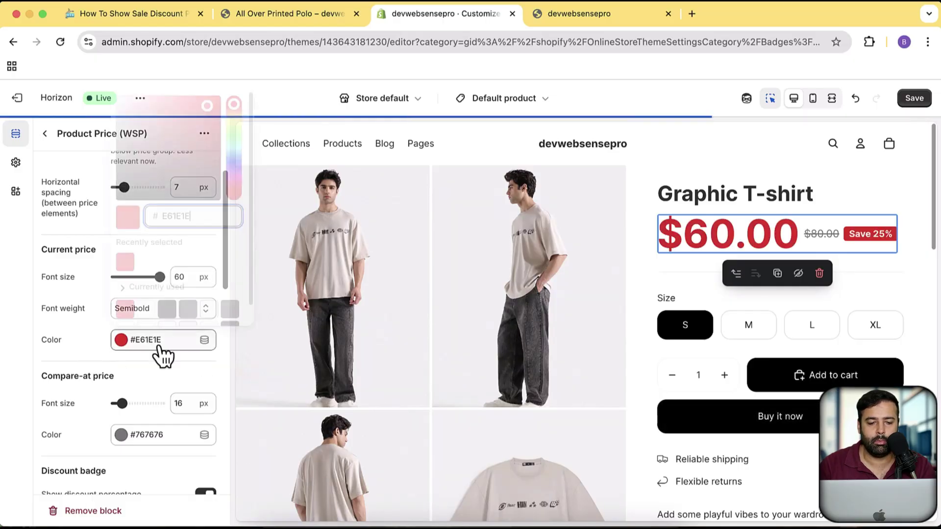
pyautogui.moveTo(138, 180); pyautogui.dragTo(67, 314)
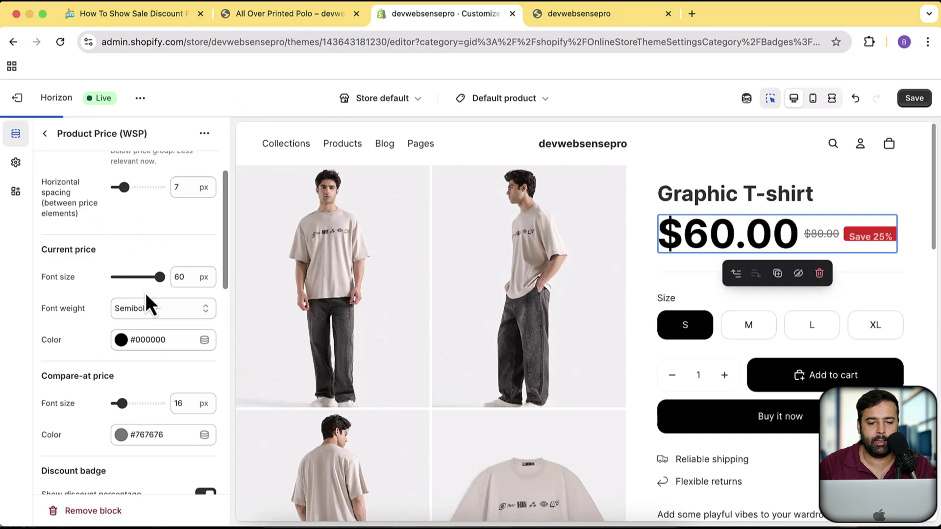
pyautogui.moveTo(159, 277); pyautogui.dragTo(126, 277)
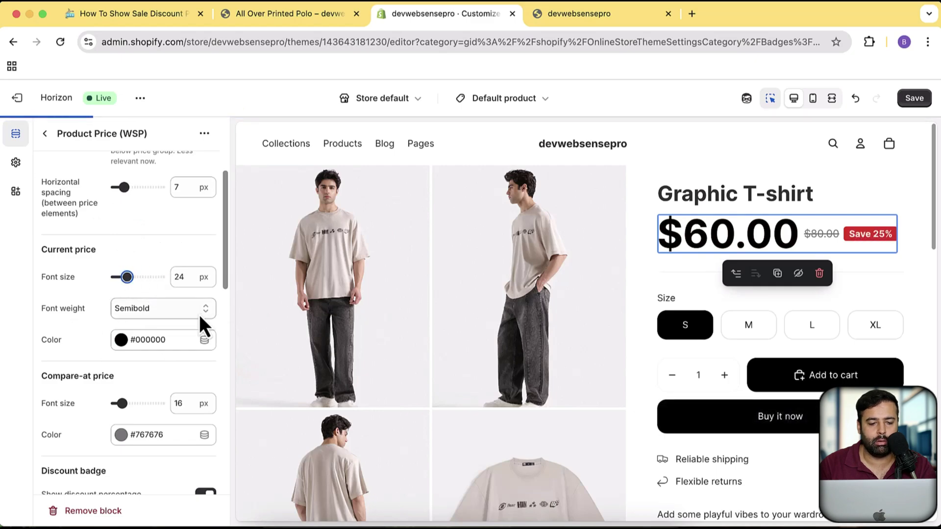
# View the compare-at price and discount badge settings alongside the crossed-out price in the product preview.
pyautogui.scroll(-1, 196, 294)
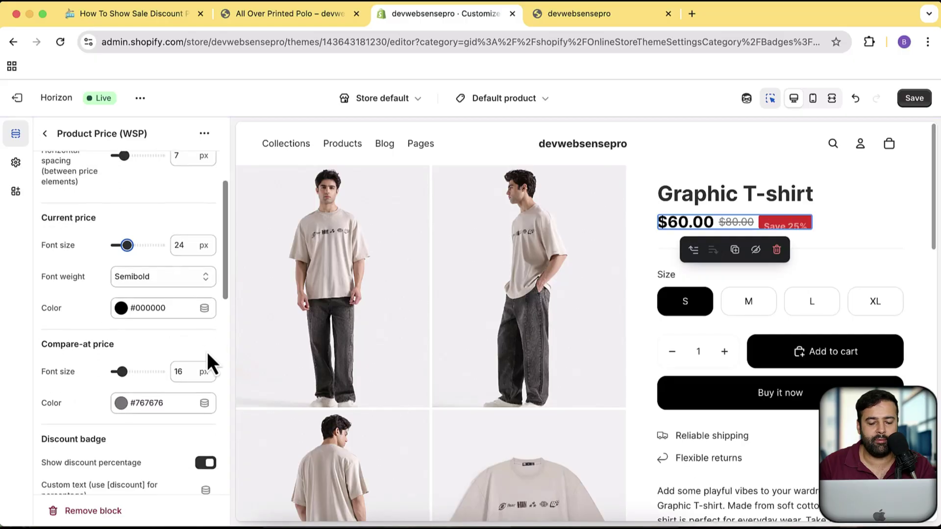
pyautogui.scroll(-2, 124, 336)
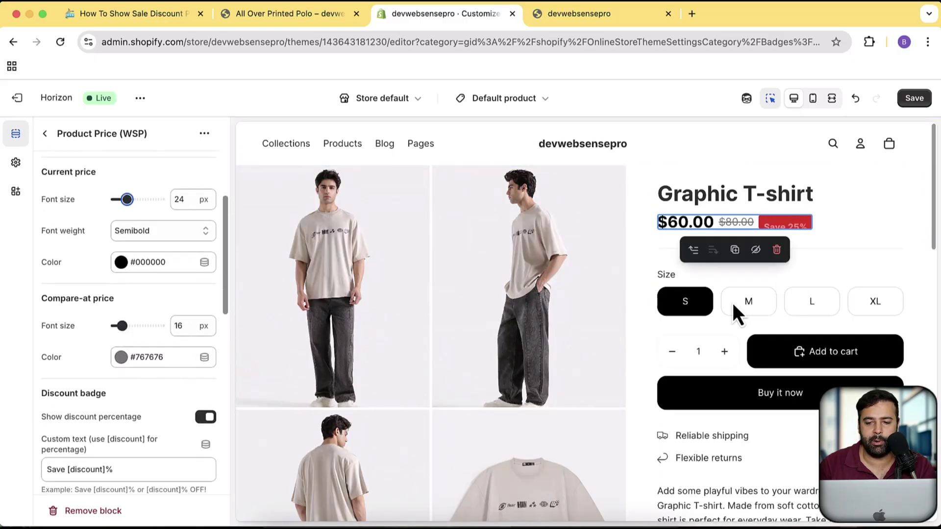
pyautogui.moveTo(740, 228)
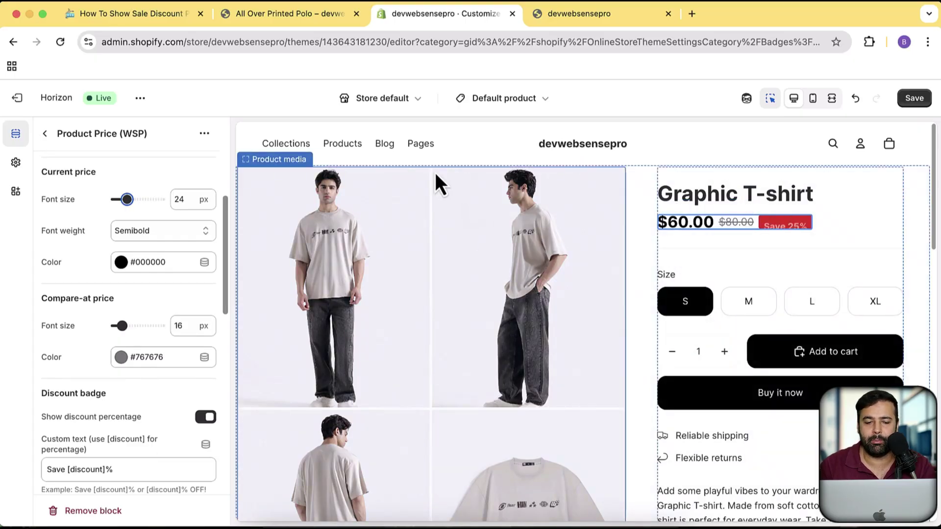
# Copy the store's domain from the storefront product page address and open the store admin's Products list in a new browser tab.
pyautogui.click(266, 17)
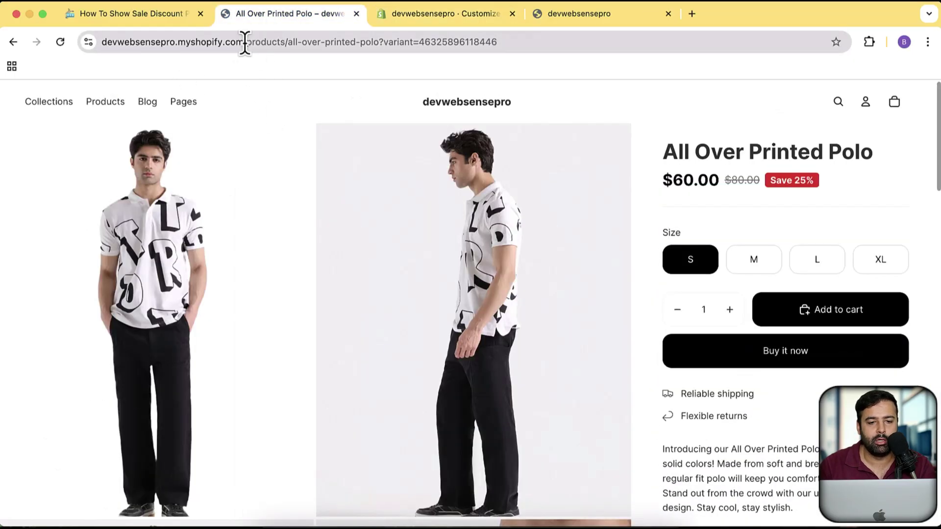
pyautogui.moveTo(245, 42); pyautogui.dragTo(135, 83)
pyautogui.press('super+c')
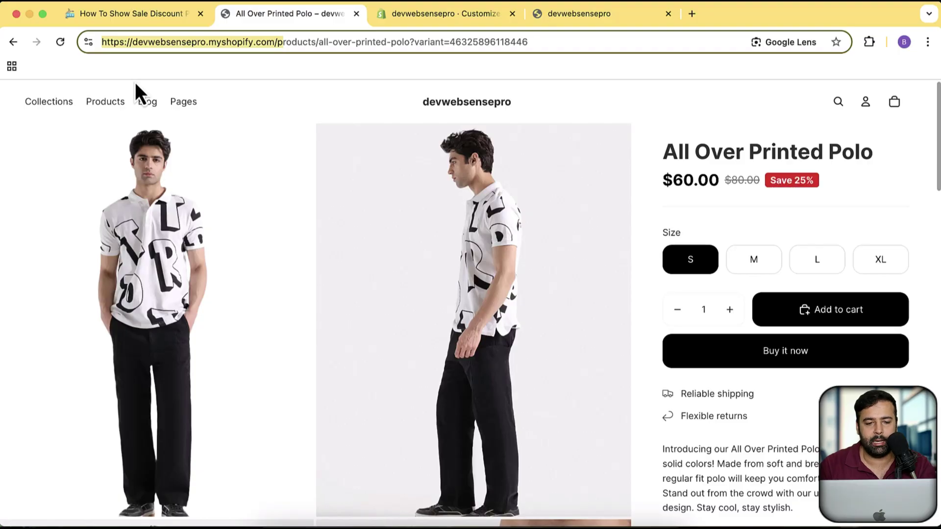
pyautogui.press('super+t')
pyautogui.press('super+v')
pyautogui.write('/p')
pyautogui.press('BackSpace')
pyautogui.write('admin')
pyautogui.press('Return')
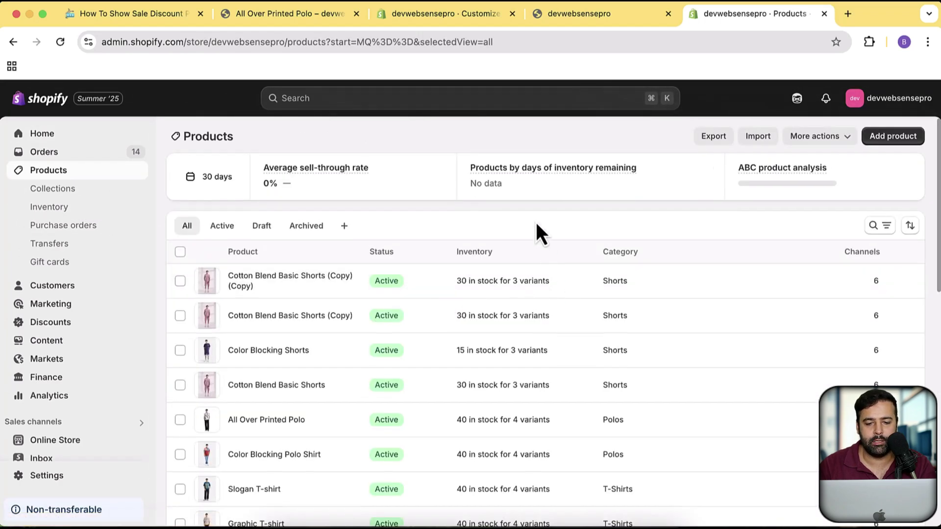
# Check the product's name on the storefront page and open All Over Printed Polo from the admin Products list.
pyautogui.scroll(-1, 553, 255)
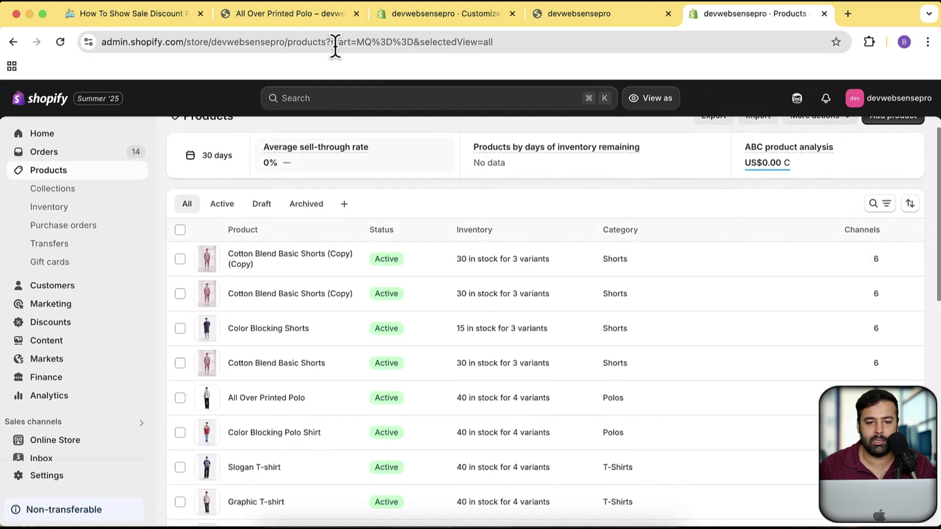
pyautogui.press('super+2')
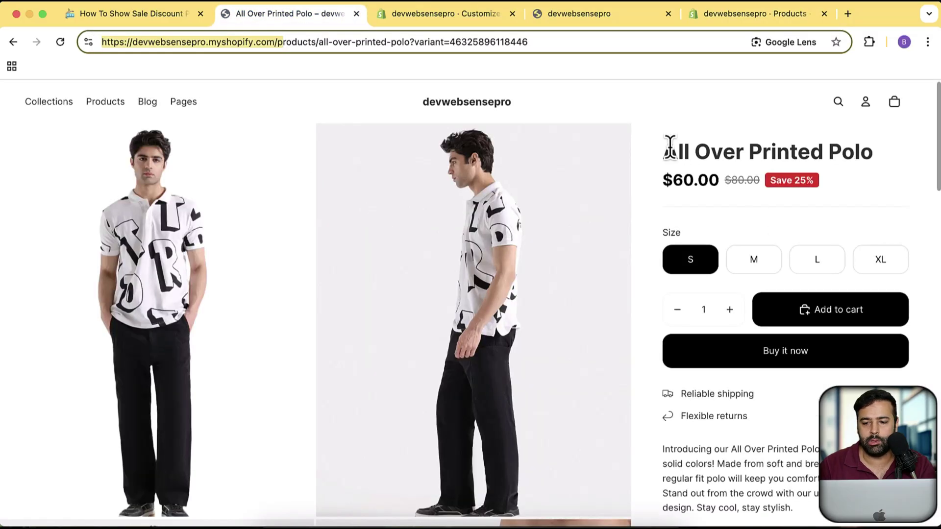
pyautogui.click(752, 24)
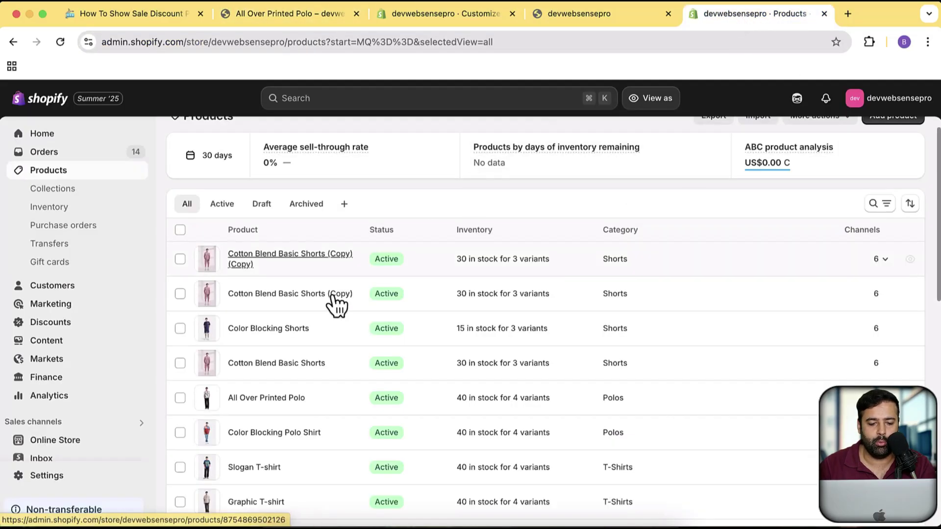
pyautogui.scroll(-3, 336, 304)
pyautogui.click(262, 283)
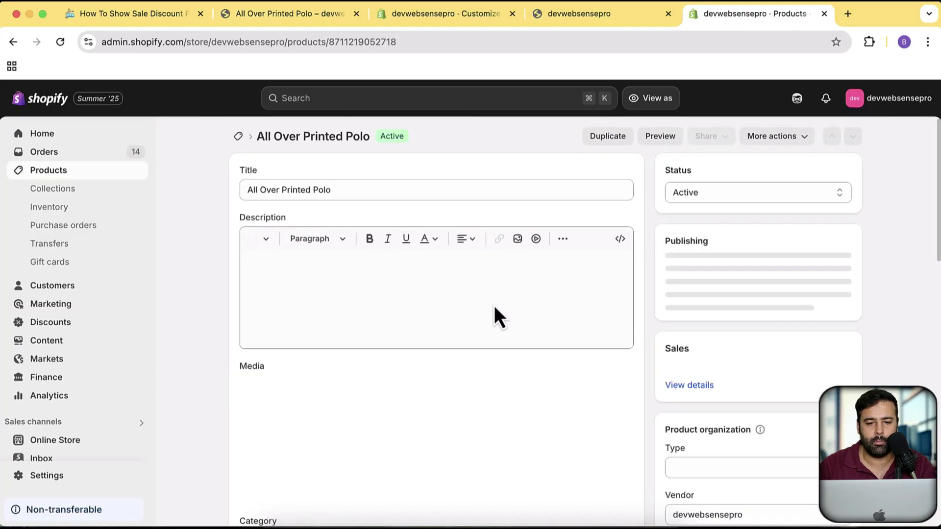
# Open the polo's S variant and examine the compare-at price in its pricing settings.
pyautogui.scroll(-15, 660, 234)
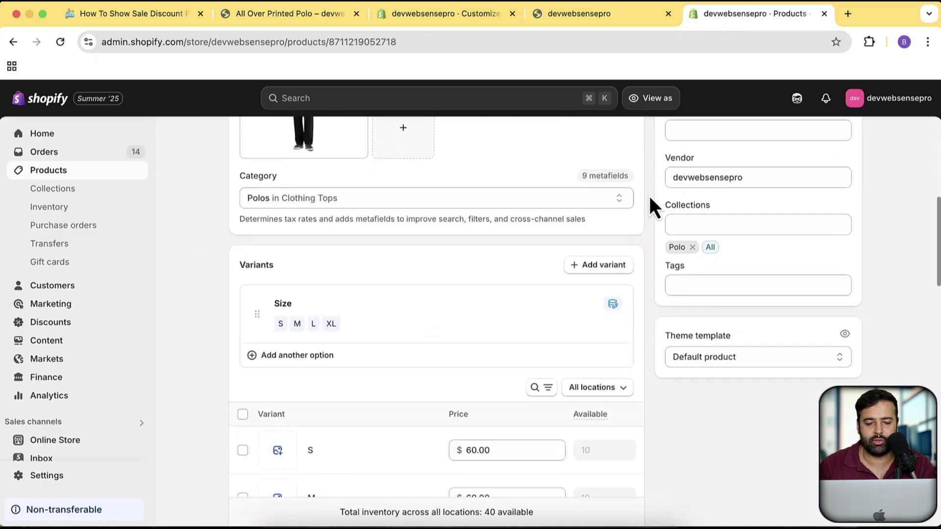
pyautogui.scroll(5, 648, 201)
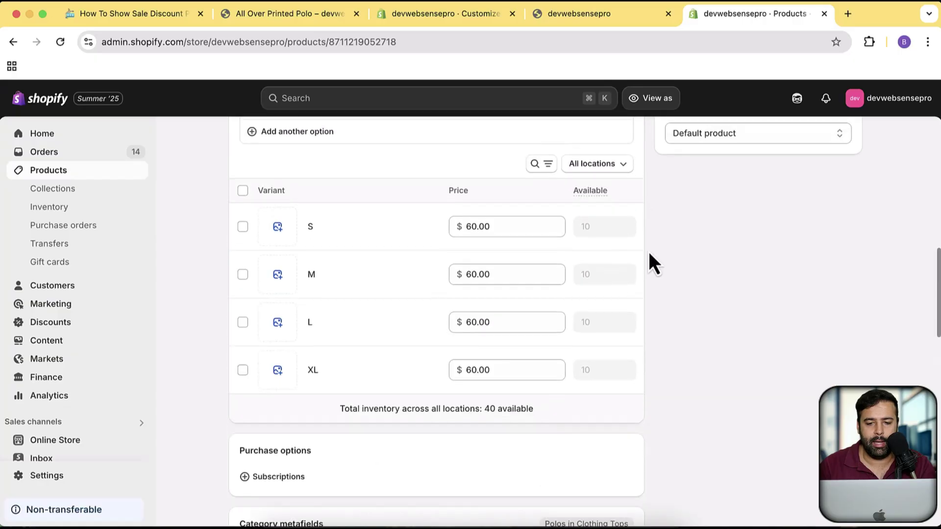
pyautogui.click(310, 226)
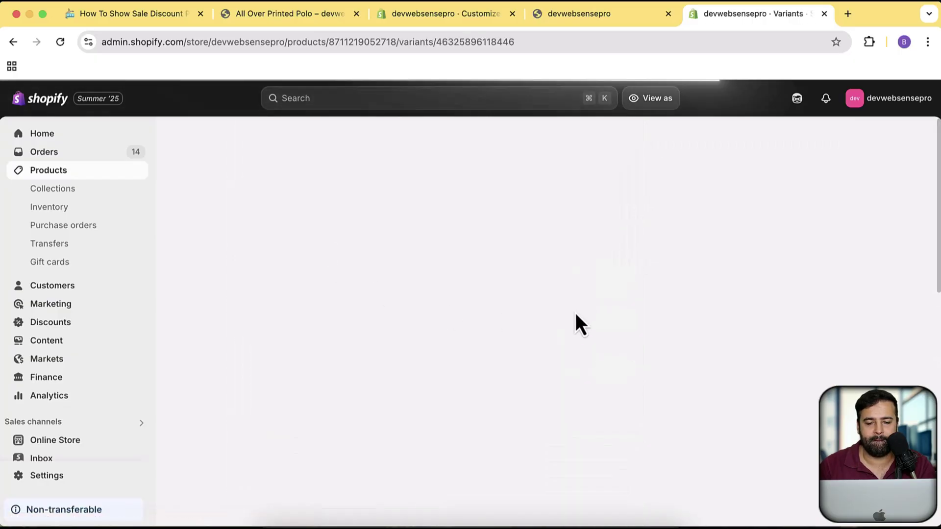
pyautogui.scroll(-2, 847, 274)
pyautogui.scroll(-1, 850, 278)
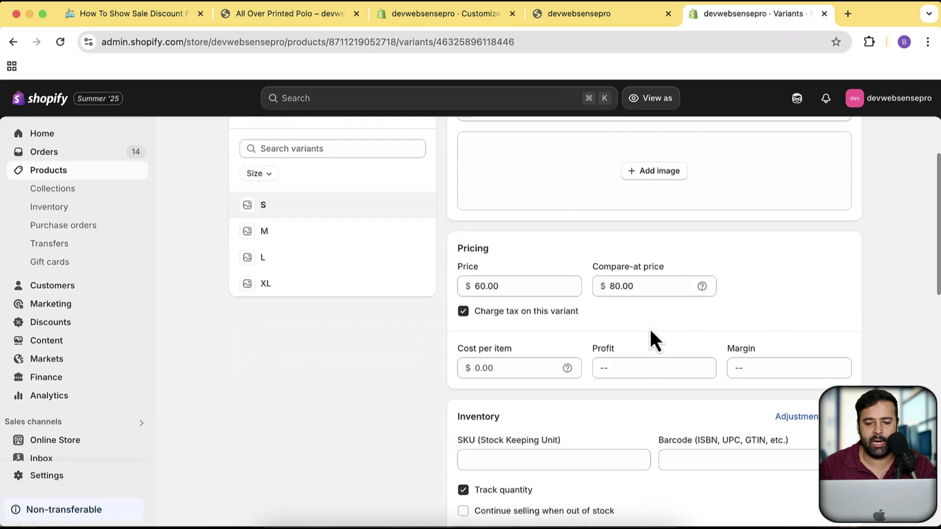
pyautogui.doubleClick(642, 287)
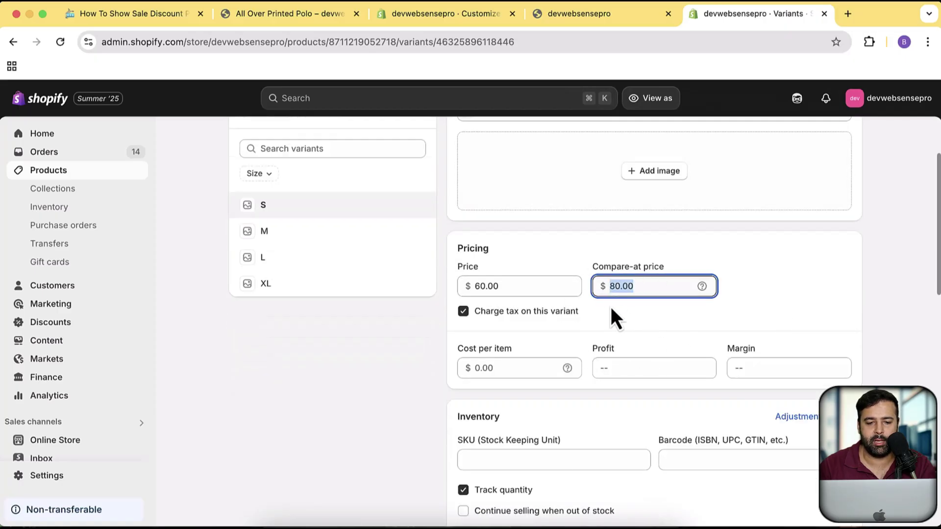
# Examine the M variant's compare-at price and match it with the crossed-out price on the storefront product page.
pyautogui.click(356, 240)
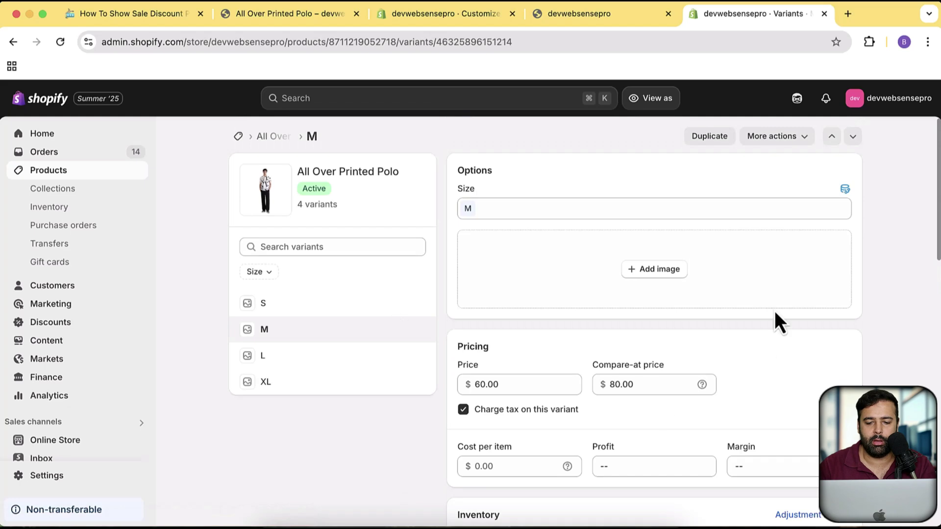
pyautogui.scroll(-1, 779, 323)
pyautogui.doubleClick(639, 368)
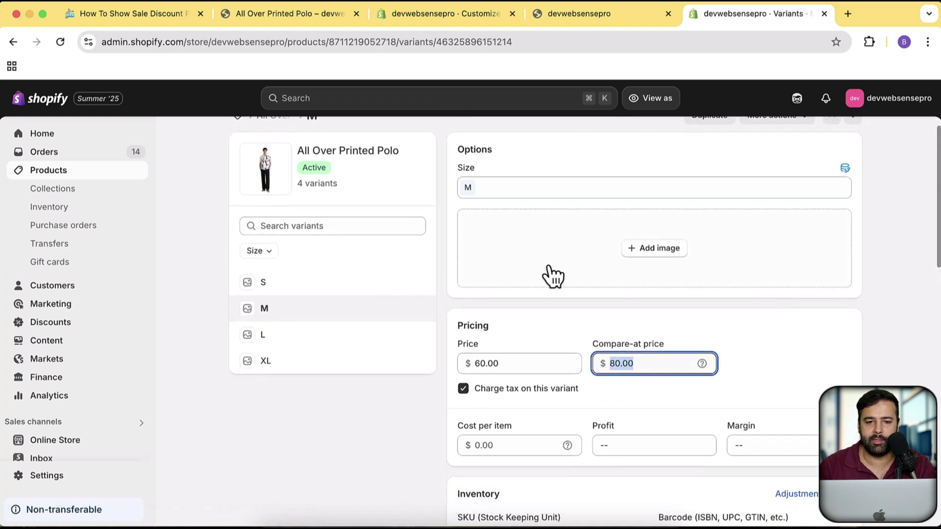
pyautogui.click(294, 11)
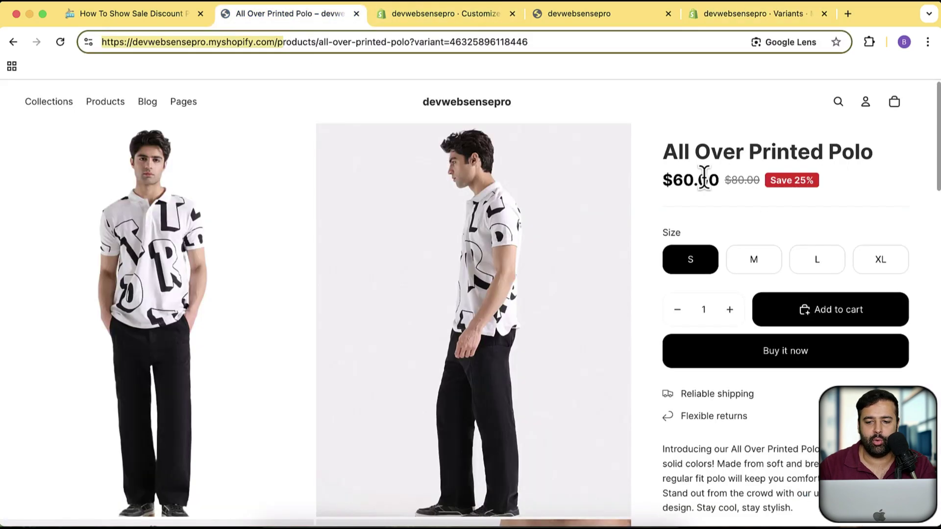
pyautogui.moveTo(727, 179); pyautogui.dragTo(754, 181)
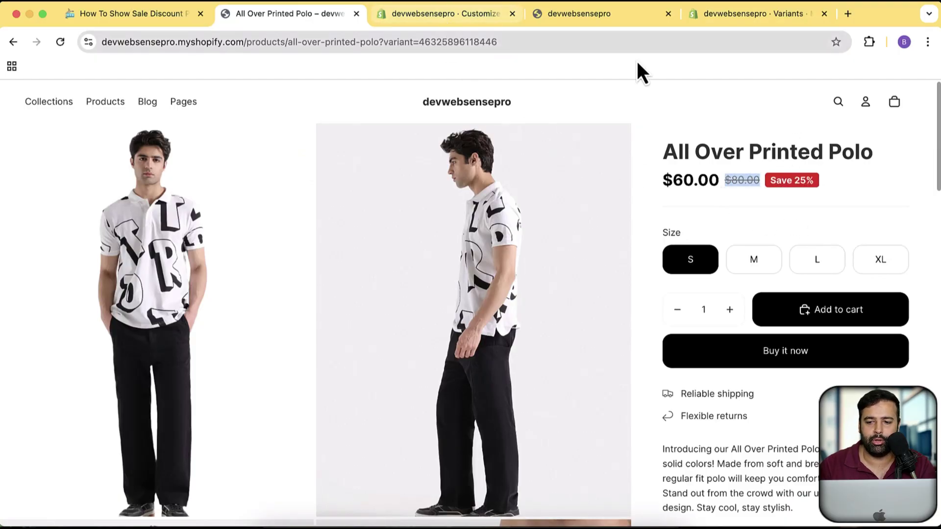
# Back in the theme editor, try #000000 and red #FD2020 as the compare-at price color, and set it to gray #9C9696.
pyautogui.click(436, 24)
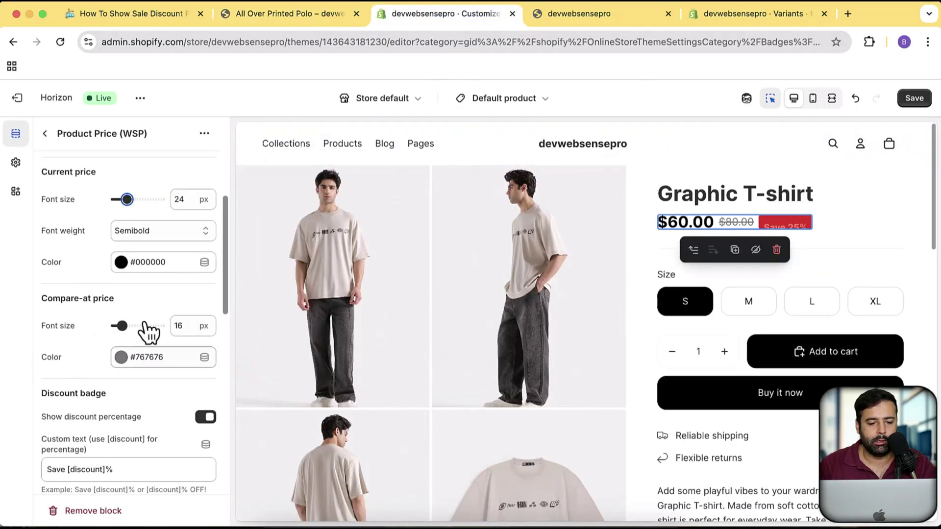
pyautogui.click(140, 365)
pyautogui.write('000000')
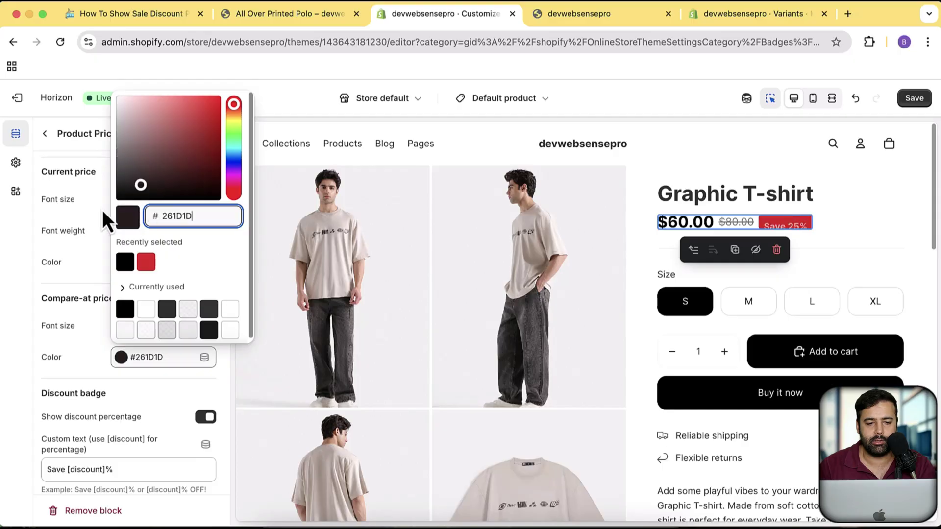
pyautogui.click(100, 210)
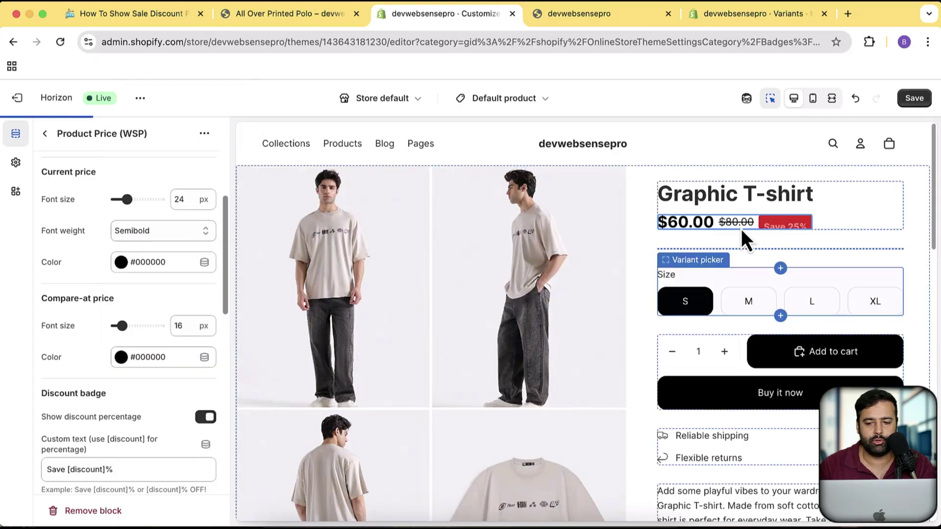
pyautogui.click(166, 365)
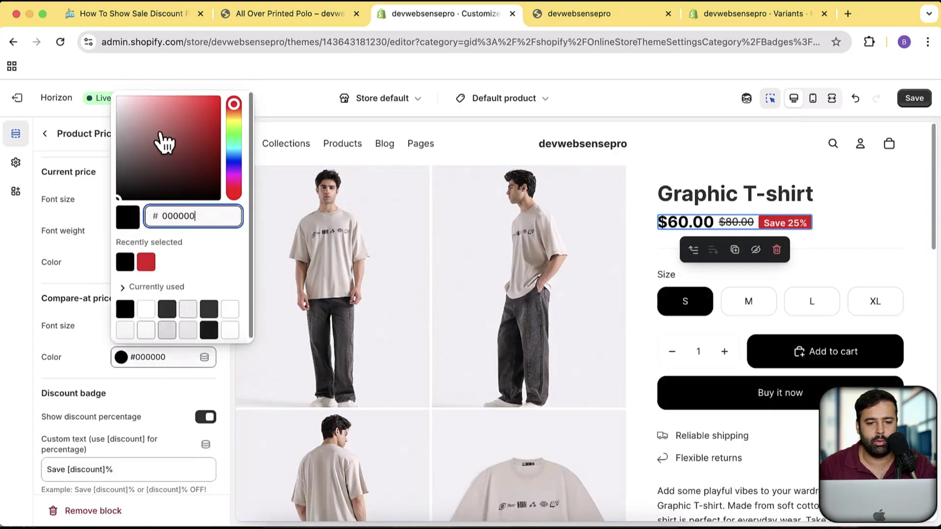
pyautogui.click(208, 98)
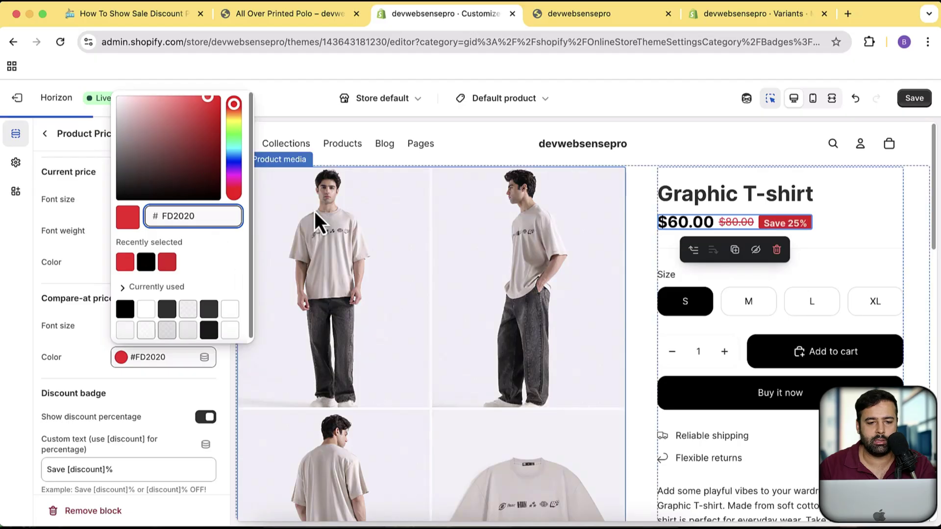
pyautogui.click(119, 136)
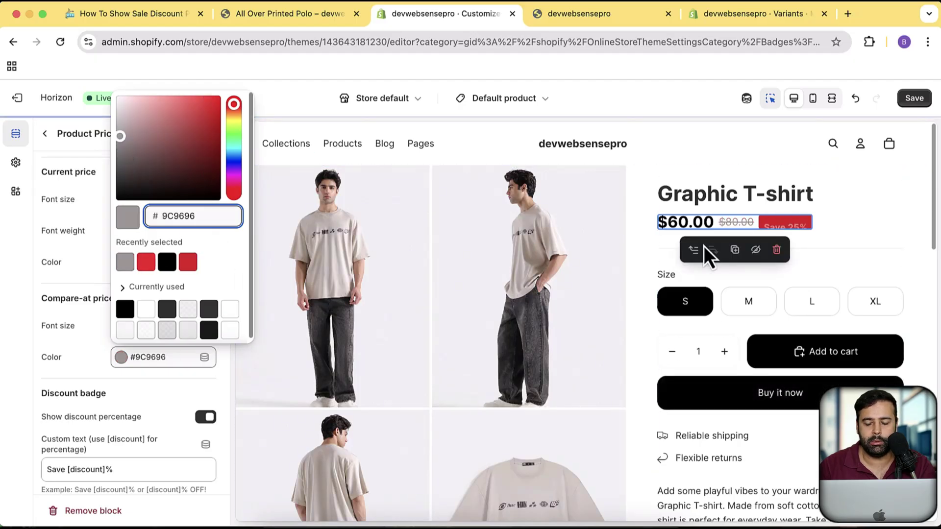
pyautogui.click(60, 322)
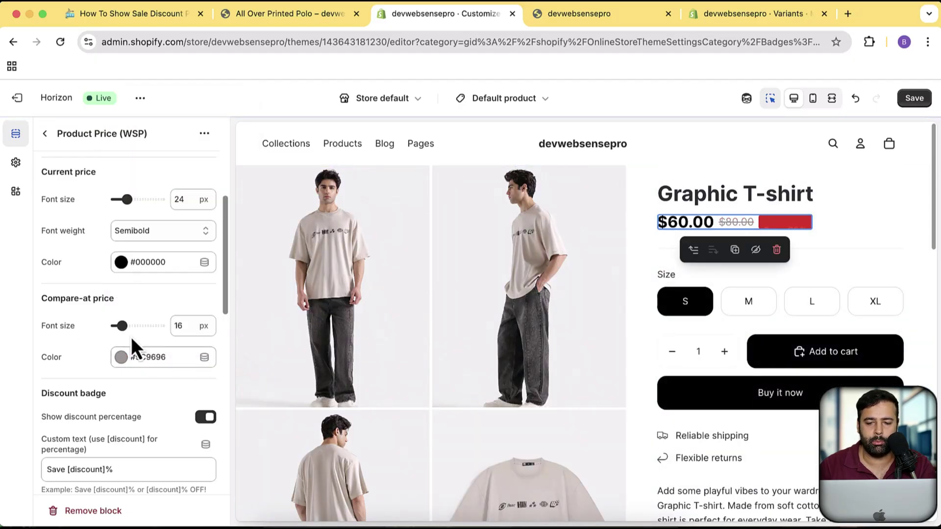
# Try 33 px as the compare-at price font size and set it to 18 px.
pyautogui.moveTo(122, 326); pyautogui.dragTo(149, 326)
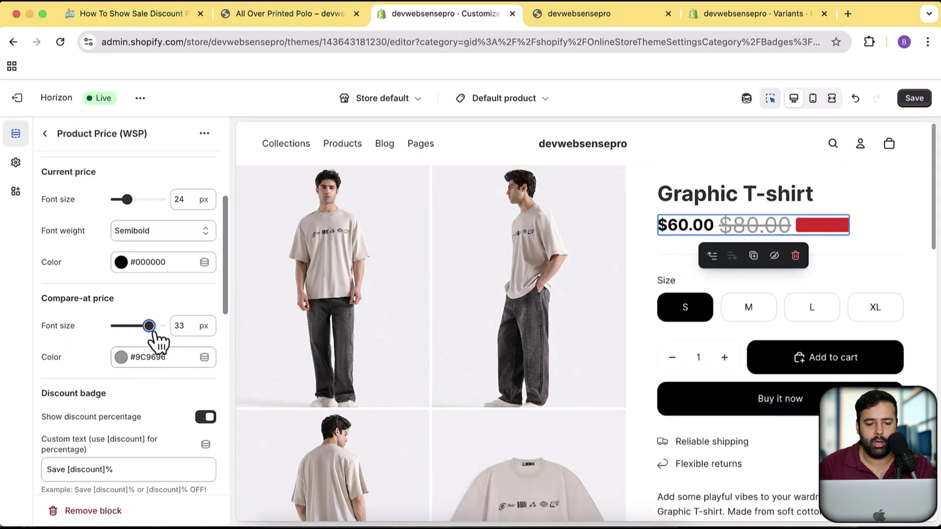
pyautogui.moveTo(149, 326); pyautogui.dragTo(125, 327)
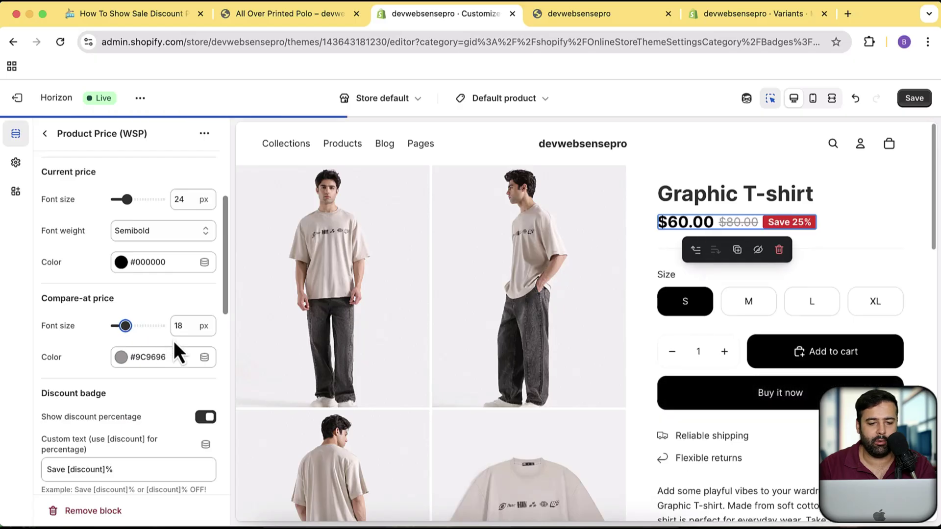
# Turn the discount percentage badge off and back on to compare the price block with and without it.
pyautogui.scroll(-5, 195, 252)
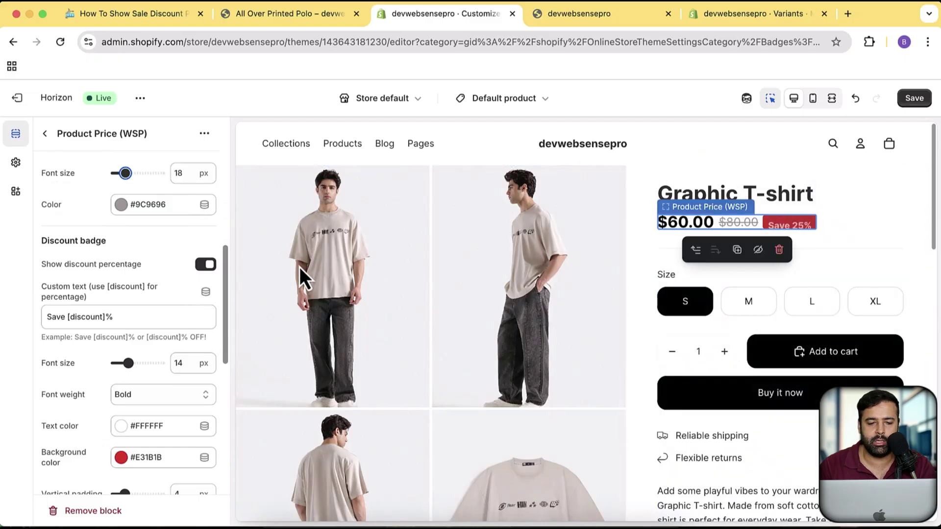
pyautogui.click(203, 265)
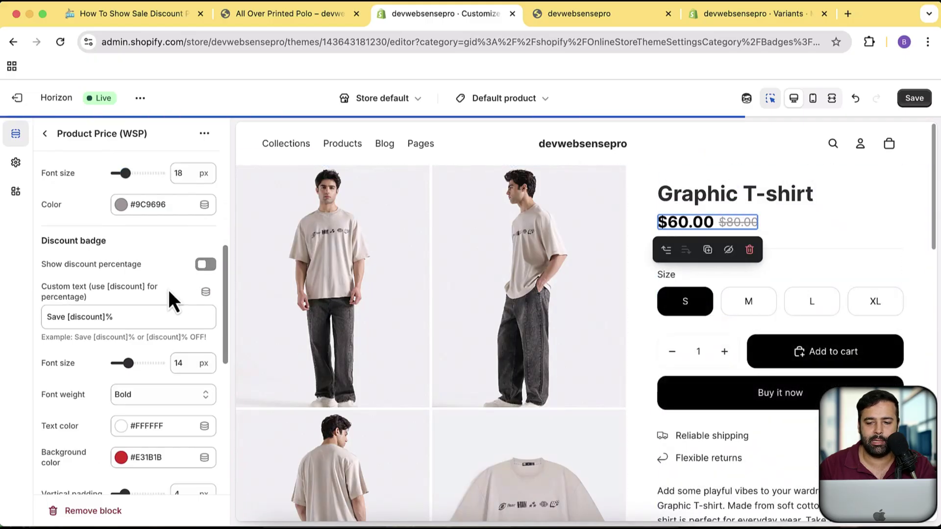
pyautogui.click(203, 265)
# Examine the discount badge's custom text, highlighting the word "Save" and the [discount] placeholder.
pyautogui.click(52, 317)
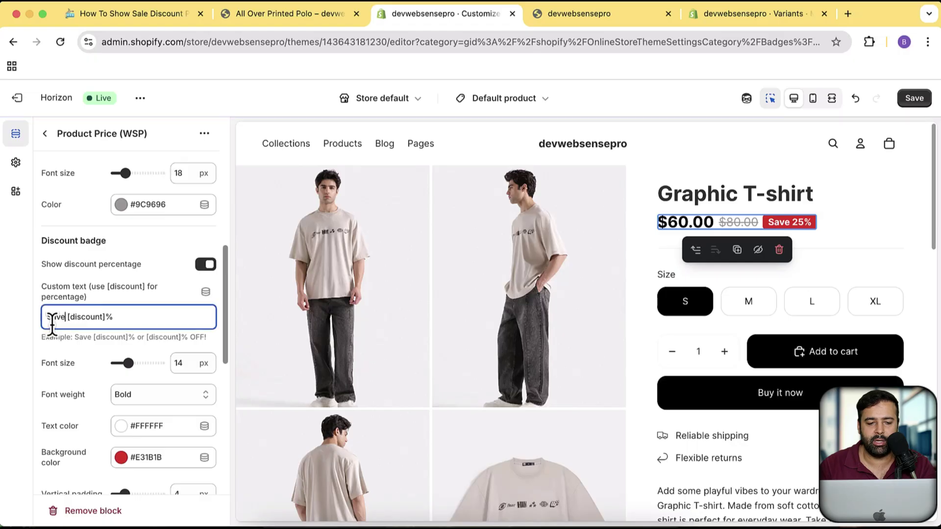
pyautogui.moveTo(64, 317); pyautogui.dragTo(48, 318)
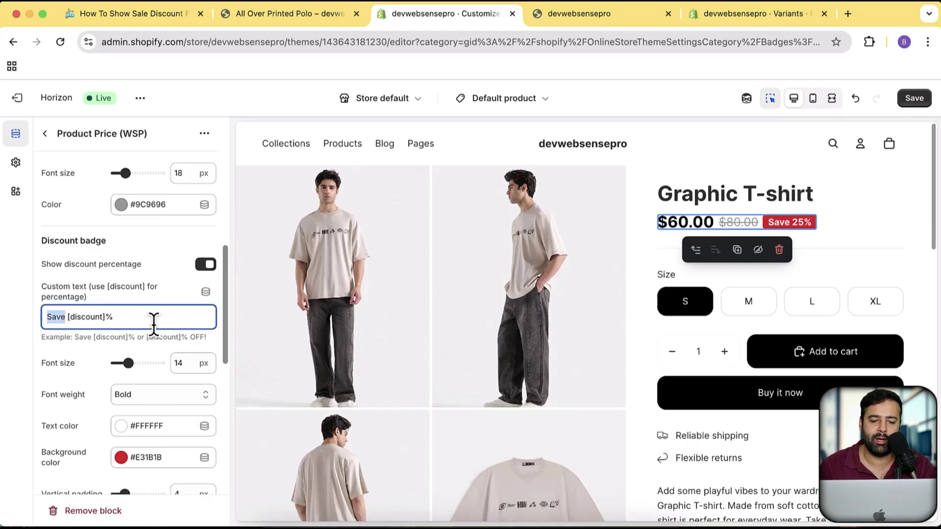
pyautogui.doubleClick(58, 317)
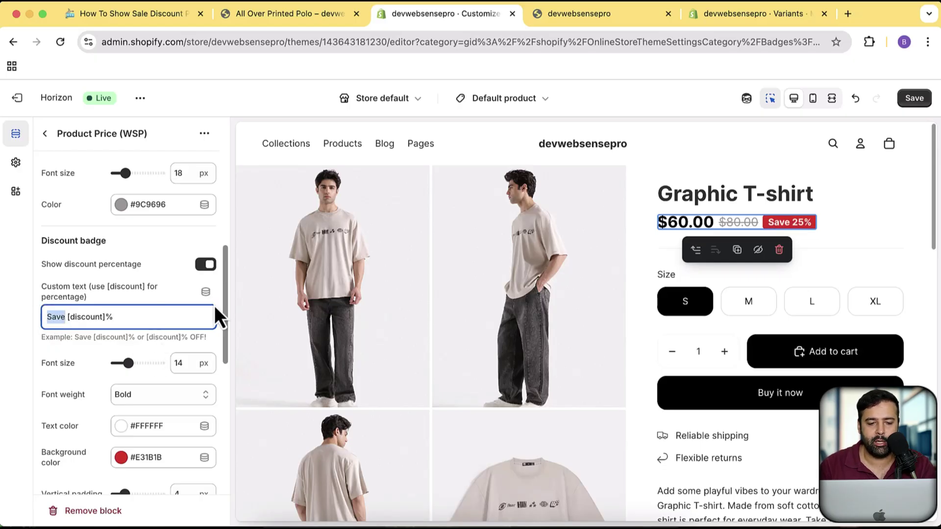
pyautogui.click(206, 292)
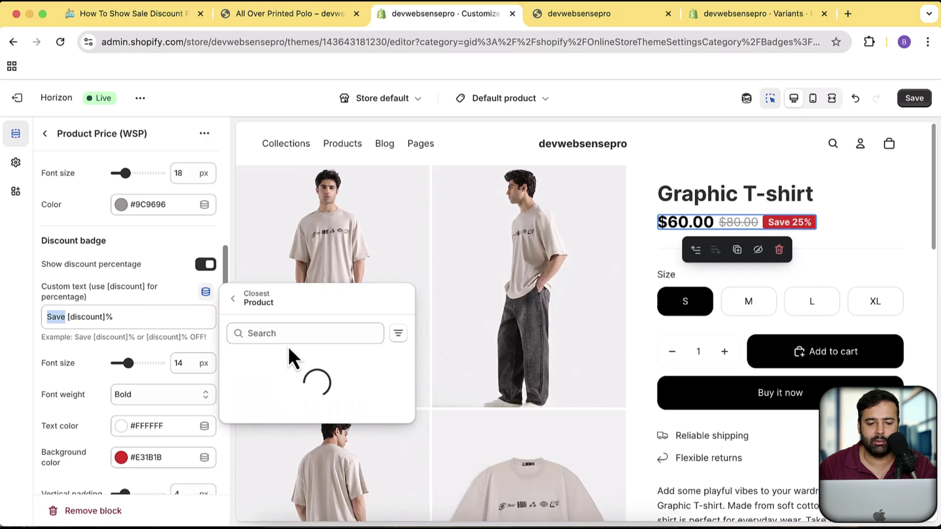
pyautogui.click(118, 321)
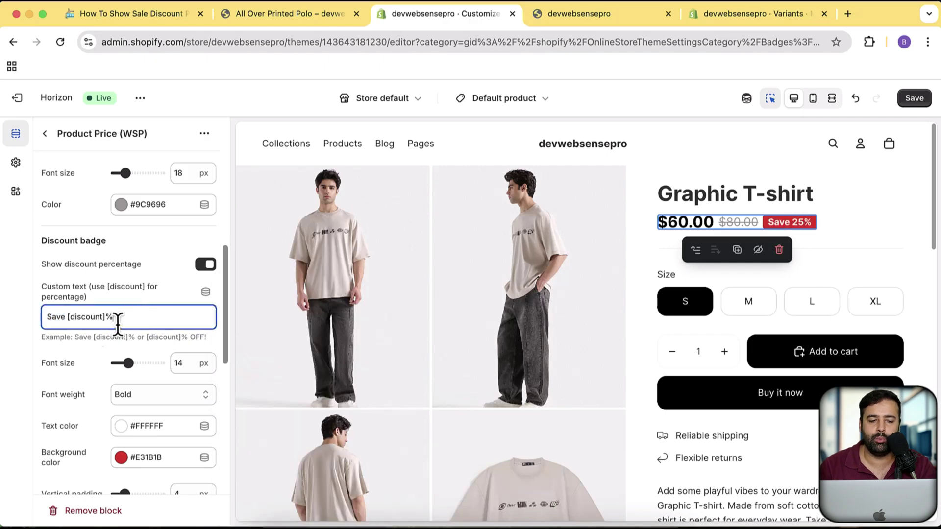
pyautogui.doubleClick(51, 317)
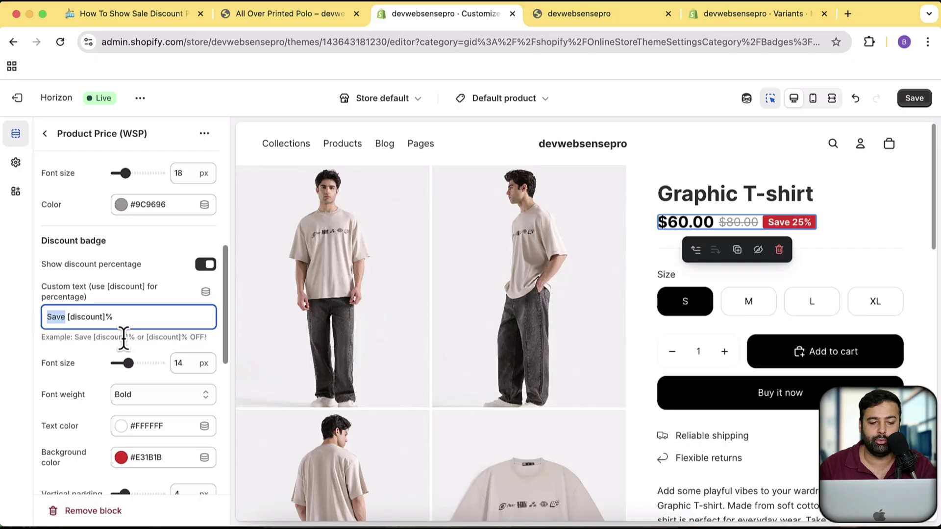
pyautogui.click(82, 317)
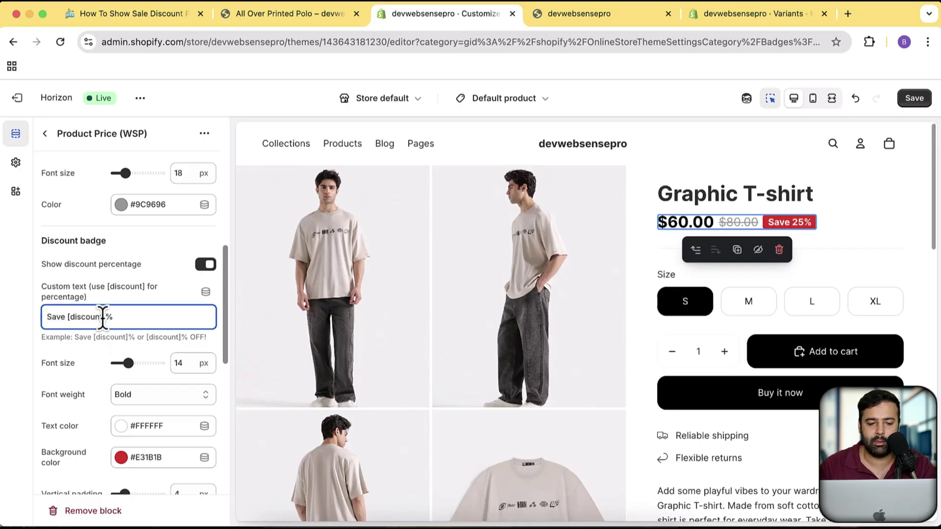
pyautogui.moveTo(105, 317); pyautogui.dragTo(67, 317)
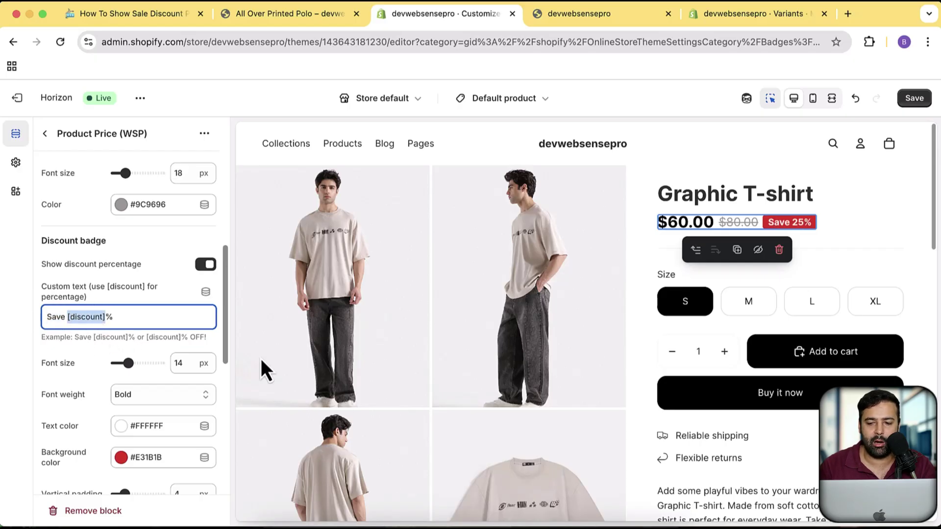
pyautogui.click(94, 318)
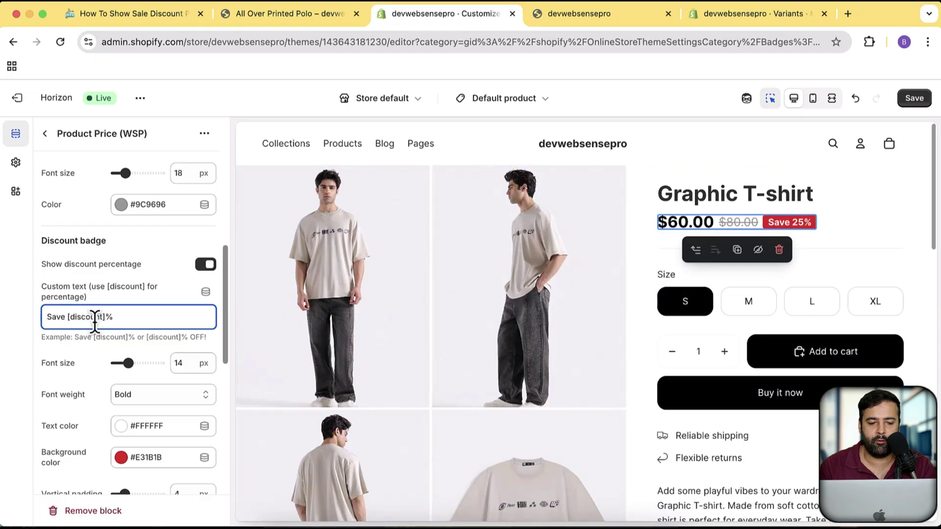
pyautogui.moveTo(105, 317); pyautogui.dragTo(66, 317)
pyautogui.click(128, 317)
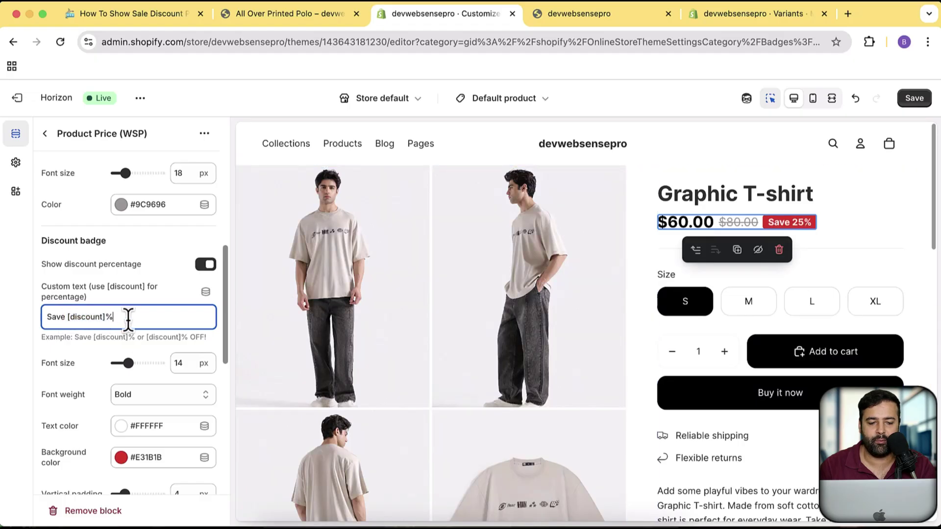
# Try "Buy and Save [discount]%" as the discount badge's custom text and restore "Save [discount]%".
pyautogui.moveTo(65, 317); pyautogui.dragTo(20, 317)
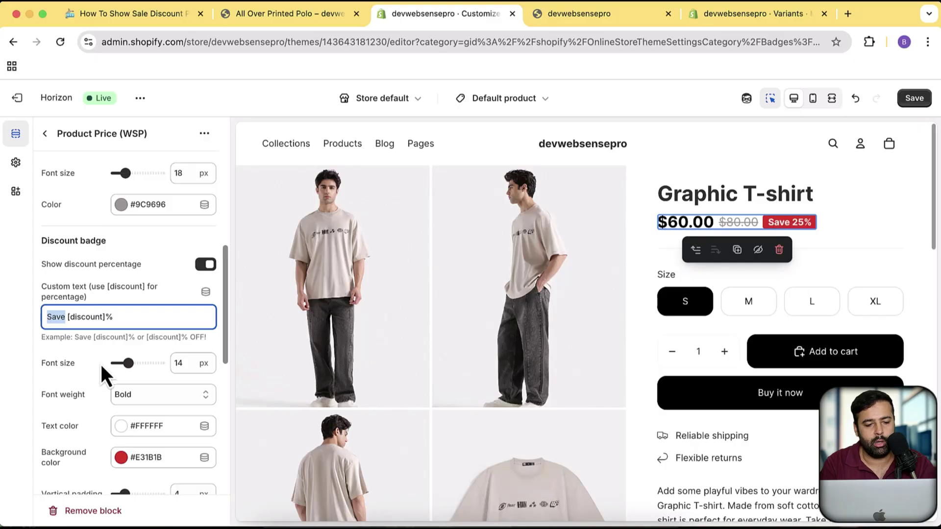
pyautogui.write('Buy and')
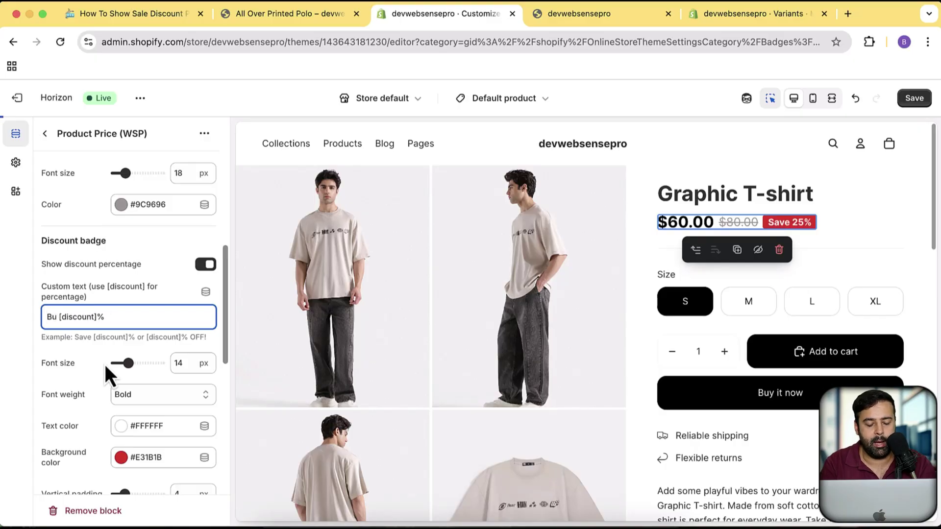
pyautogui.write(' Save')
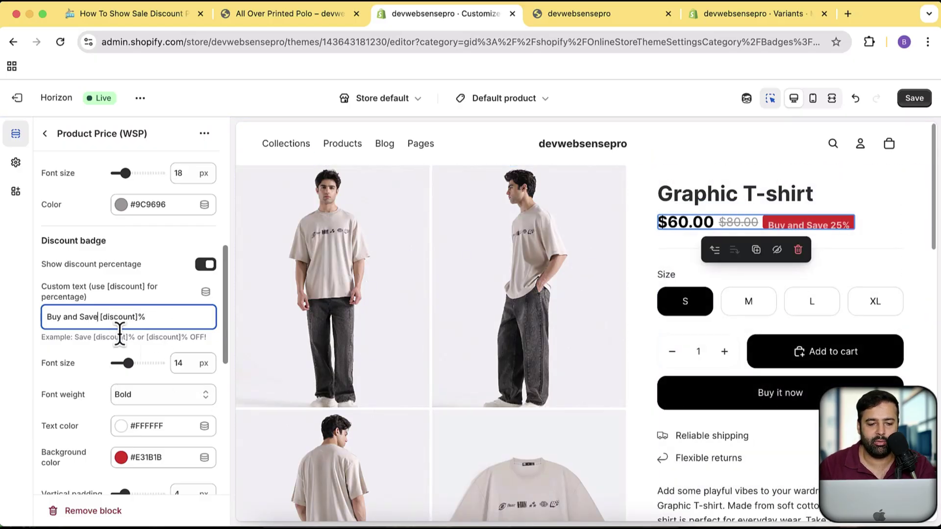
pyautogui.press('super+shift+Left')
pyautogui.write('Save')
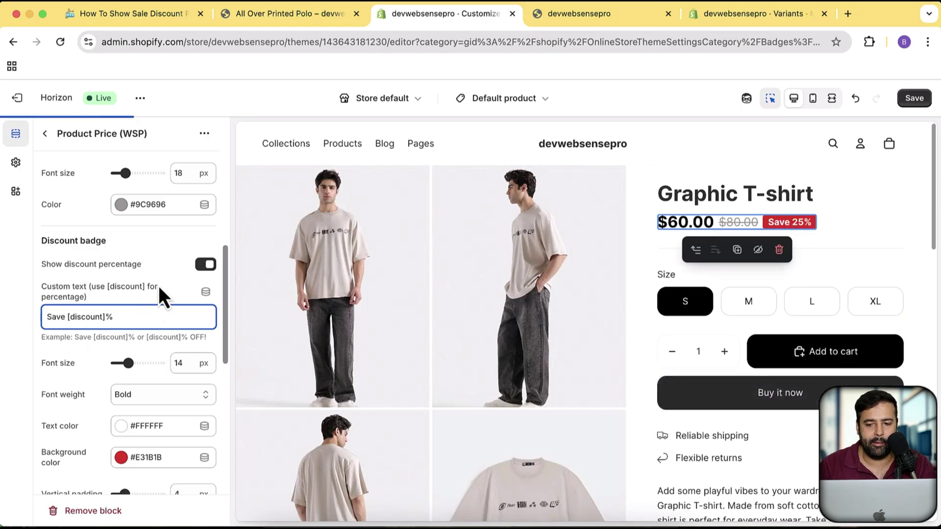
# Replace the discount badge's custom text with "[discount]% Off", moving the wording after the percentage.
pyautogui.scroll(-3, 171, 239)
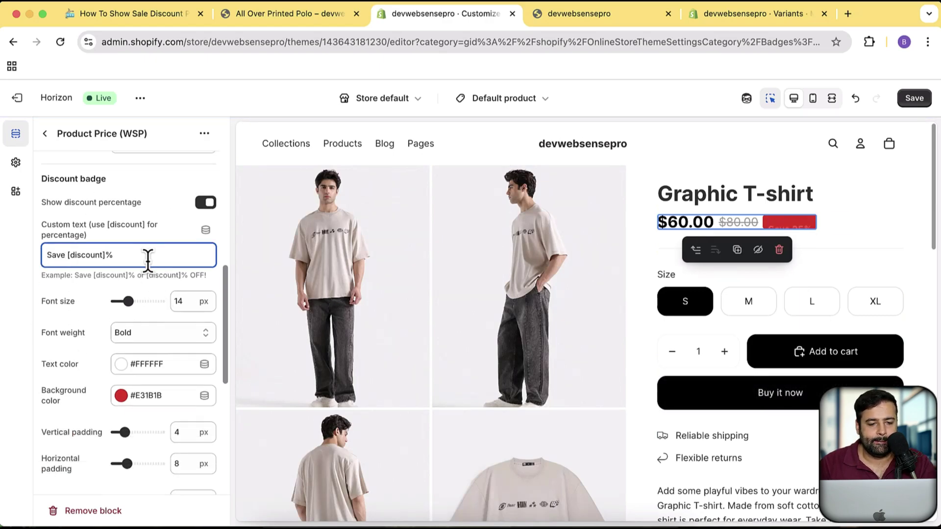
pyautogui.moveTo(67, 256); pyautogui.dragTo(19, 262)
pyautogui.write('Off')
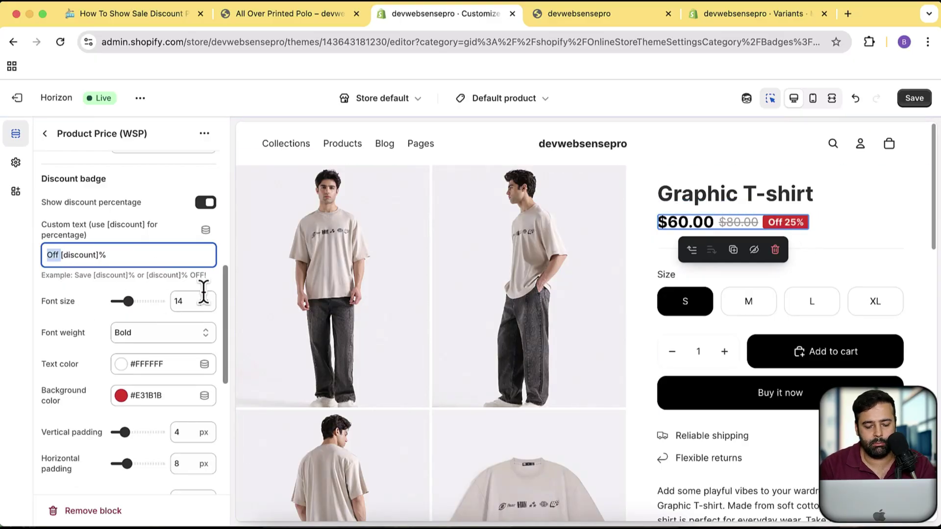
pyautogui.write('  Off')
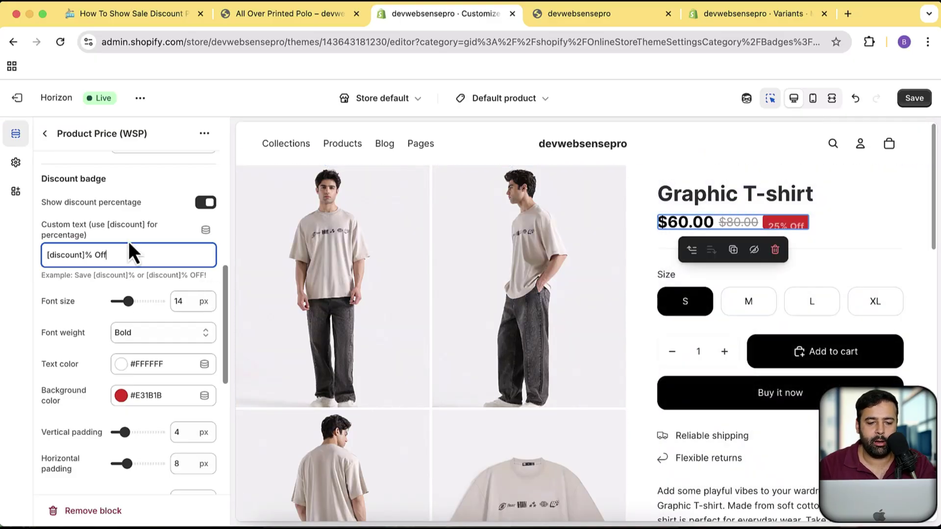
# Try a 19 px discount badge font, return it to 14 px, and set the badge's font weight to Regular.
pyautogui.moveTo(131, 300); pyautogui.dragTo(144, 302)
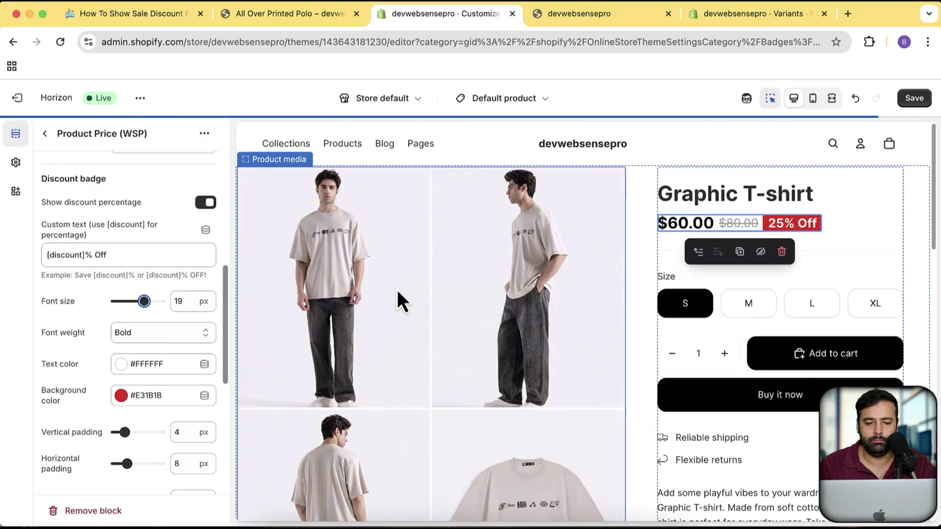
pyautogui.moveTo(144, 301); pyautogui.dragTo(129, 301)
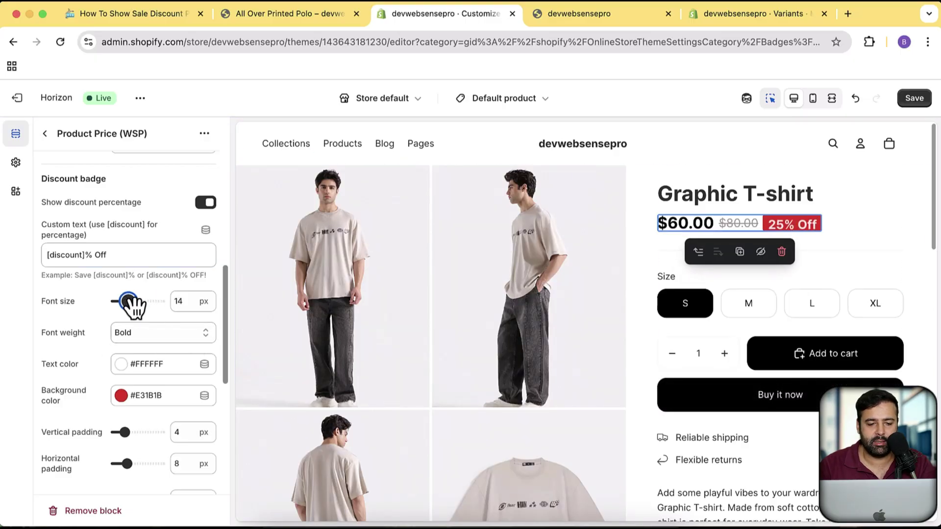
pyautogui.scroll(-3, 174, 241)
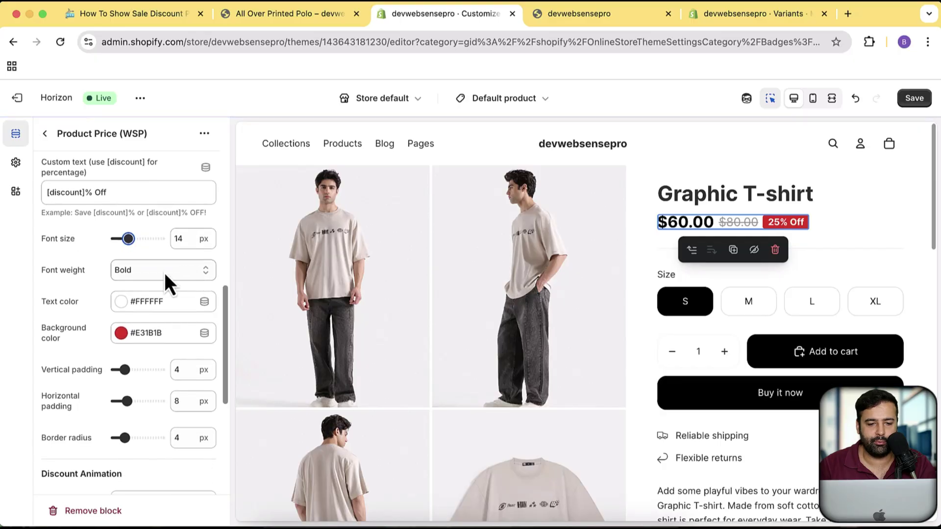
pyautogui.click(178, 277)
pyautogui.click(175, 228)
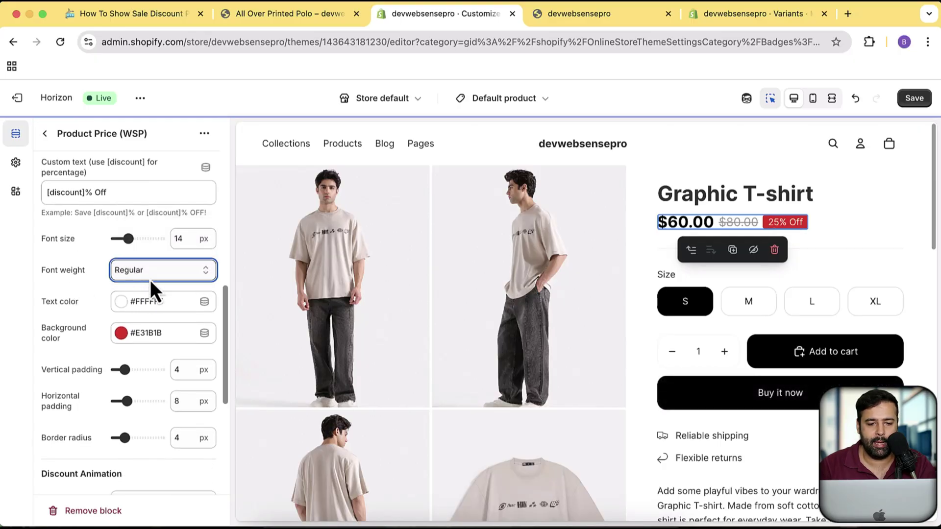
pyautogui.click(151, 276)
pyautogui.click(51, 280)
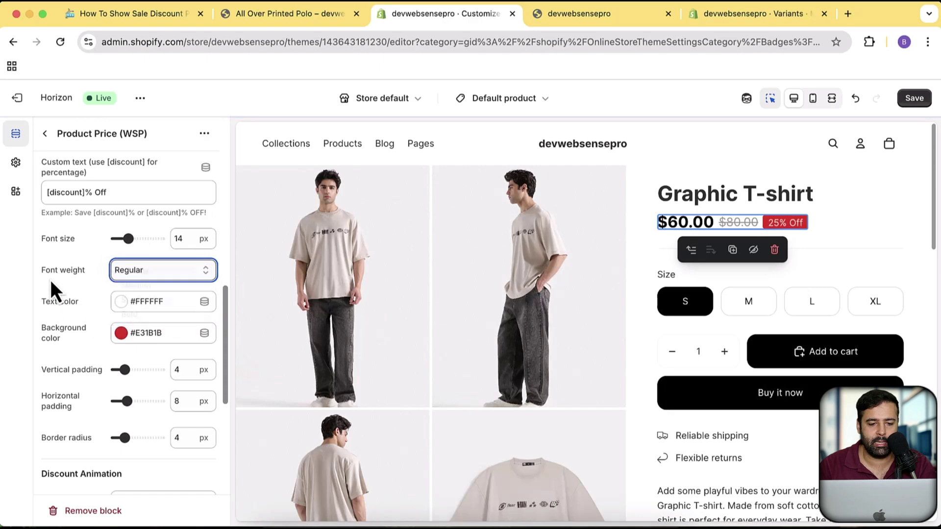
# Round the discount badge's corners with a 19 px border radius.
pyautogui.scroll(-1, 87, 274)
pyautogui.scroll(-1, 123, 269)
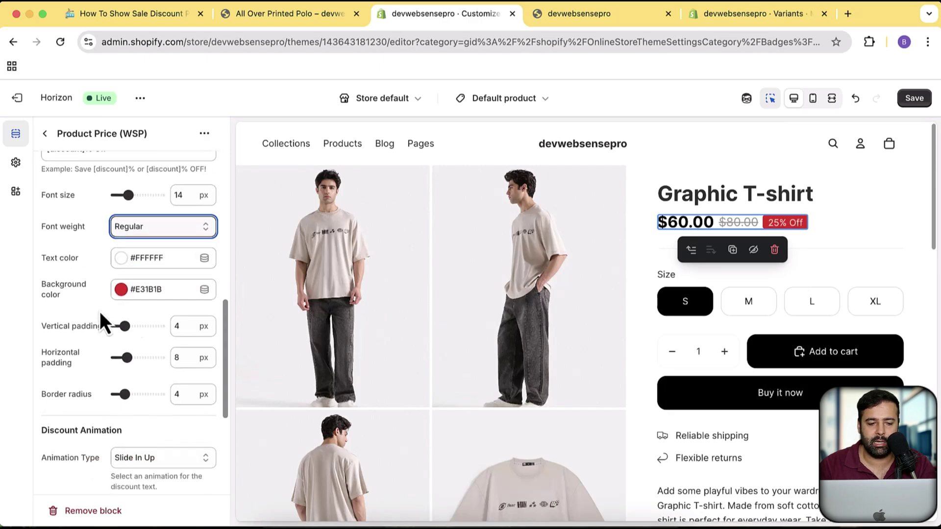
pyautogui.scroll(-2, 63, 272)
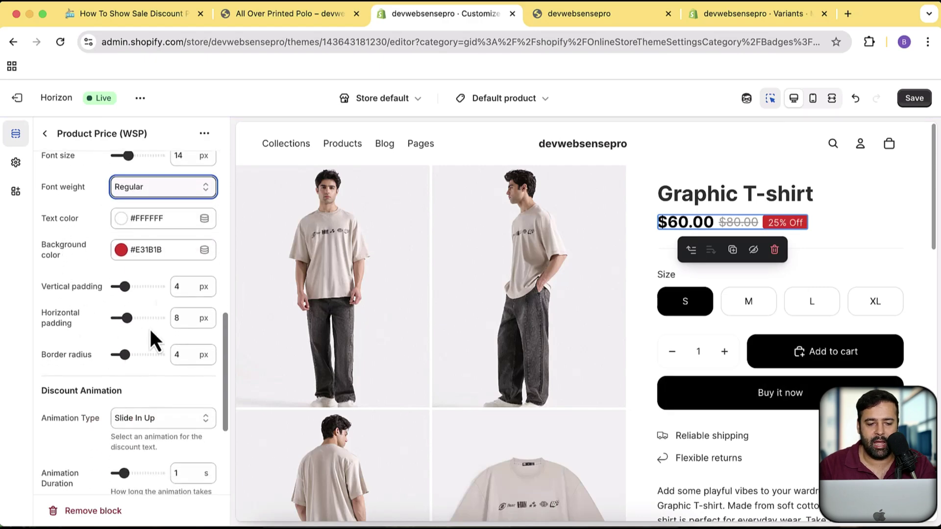
pyautogui.scroll(-3, 113, 301)
pyautogui.scroll(1, 118, 284)
pyautogui.moveTo(127, 257); pyautogui.dragTo(157, 257)
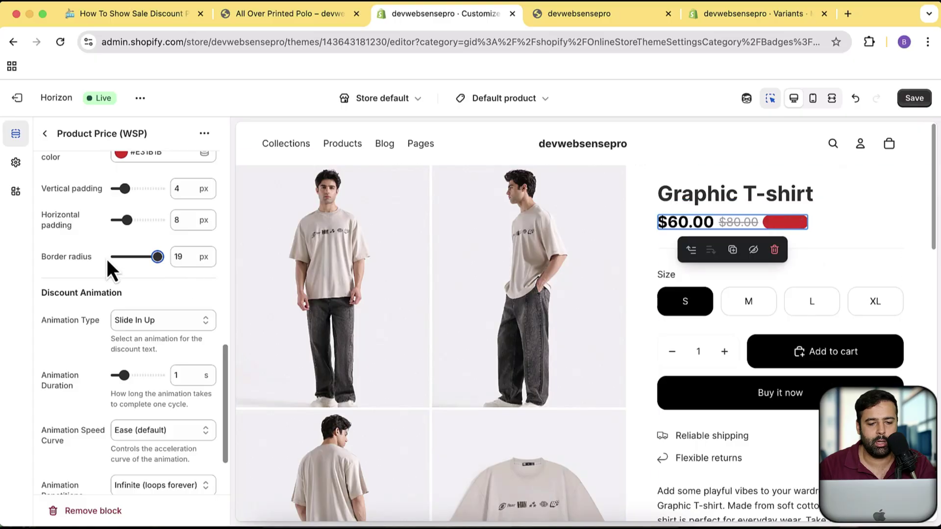
# Try the Bounce and Flash animation types on the discount badge text and set it to Pulse.
pyautogui.scroll(-2, 108, 267)
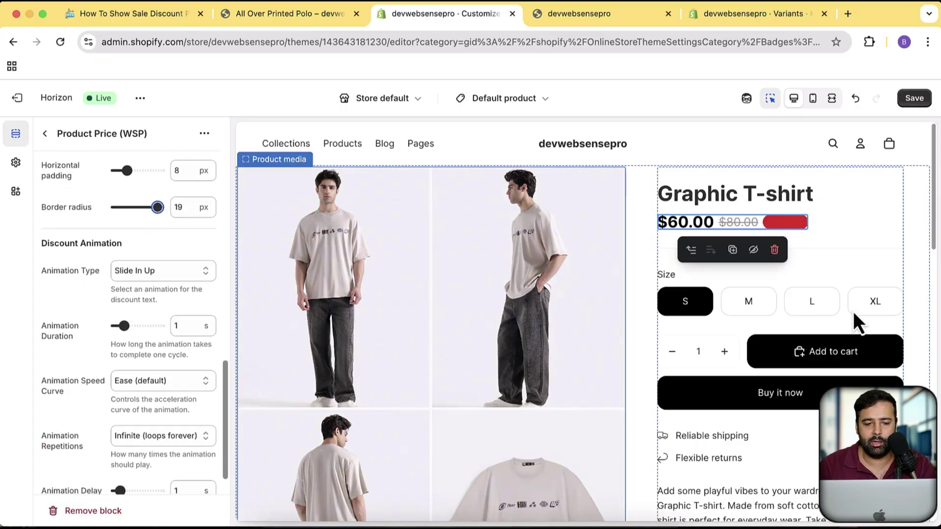
pyautogui.click(200, 267)
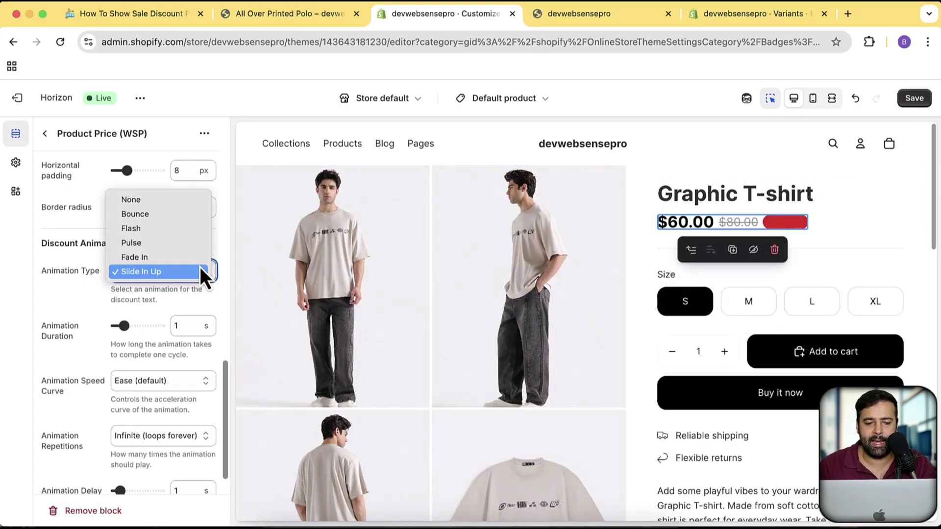
pyautogui.click(180, 213)
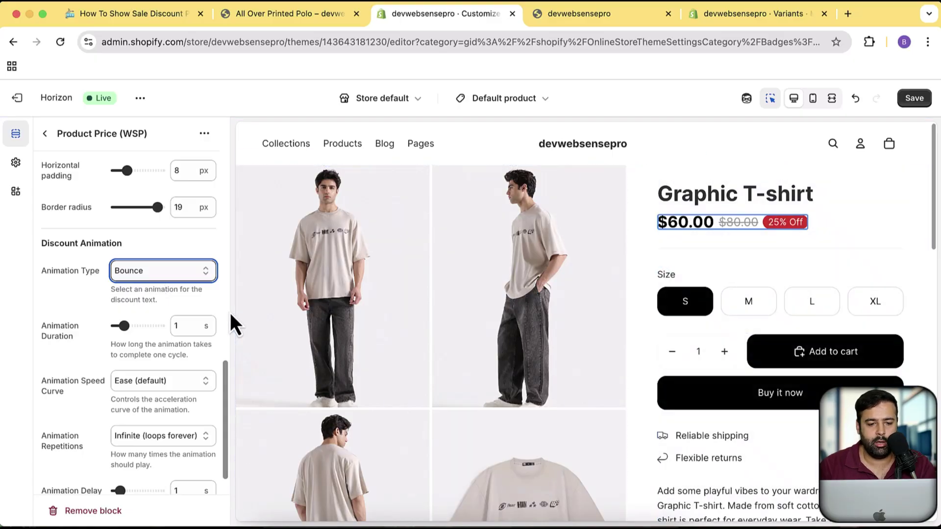
pyautogui.click(196, 273)
pyautogui.click(189, 285)
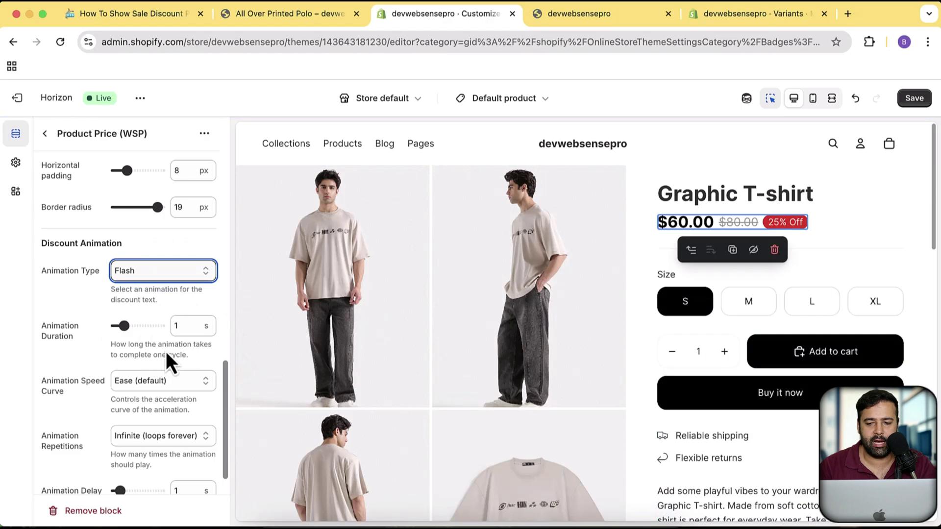
pyautogui.click(182, 281)
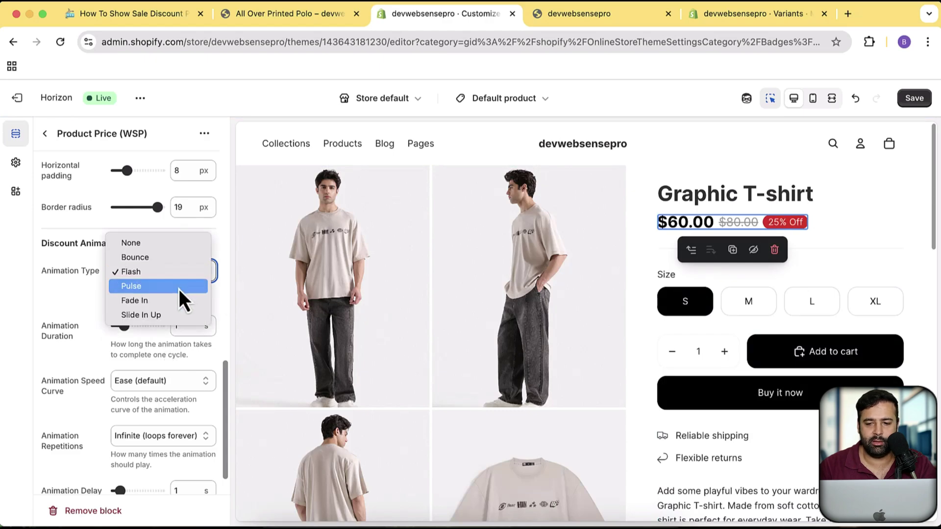
pyautogui.click(178, 287)
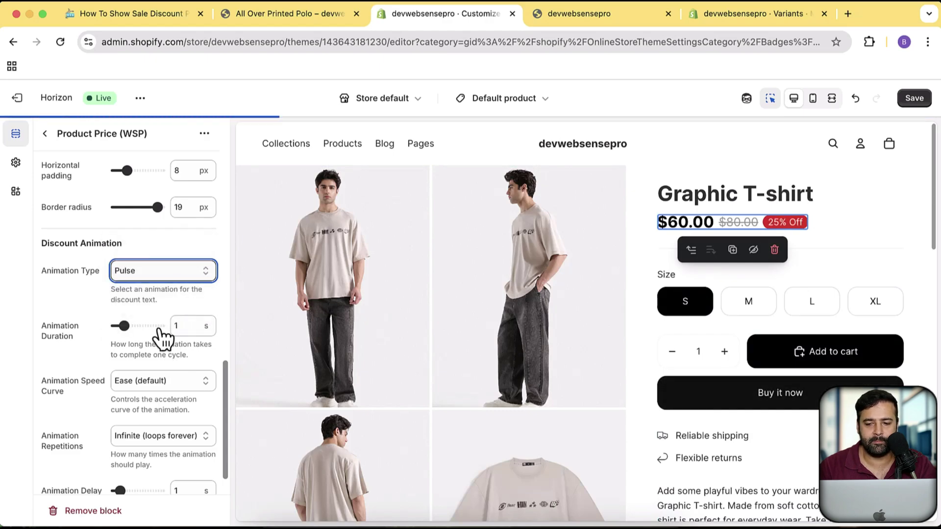
# Examine the discount badge's animation type, duration, speed curve and repetition options.
pyautogui.click(175, 281)
pyautogui.click(52, 293)
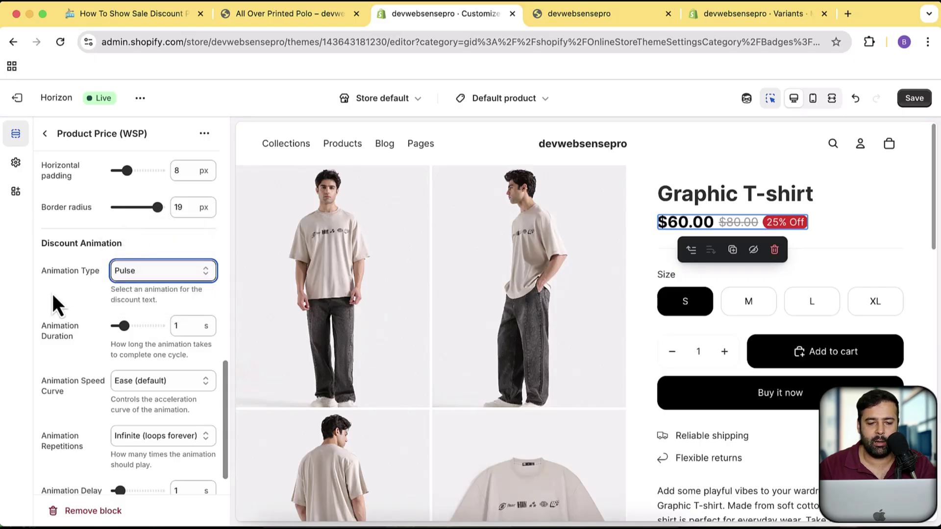
pyautogui.scroll(-2, 92, 276)
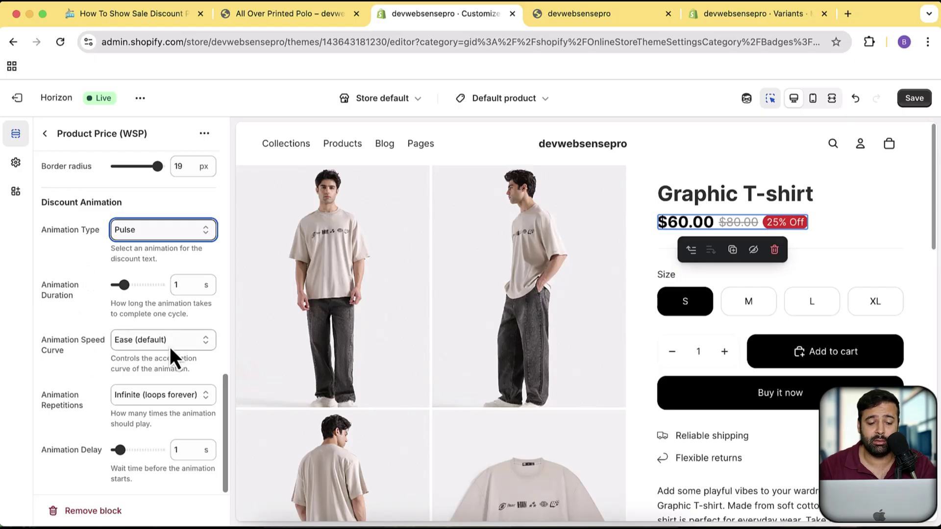
pyautogui.moveTo(109, 365); pyautogui.dragTo(195, 368)
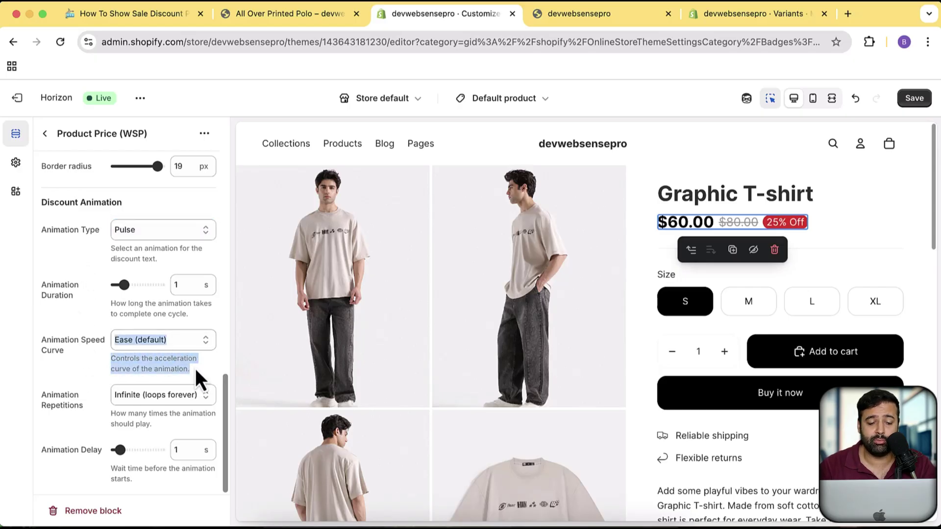
pyautogui.click(163, 344)
pyautogui.click(44, 343)
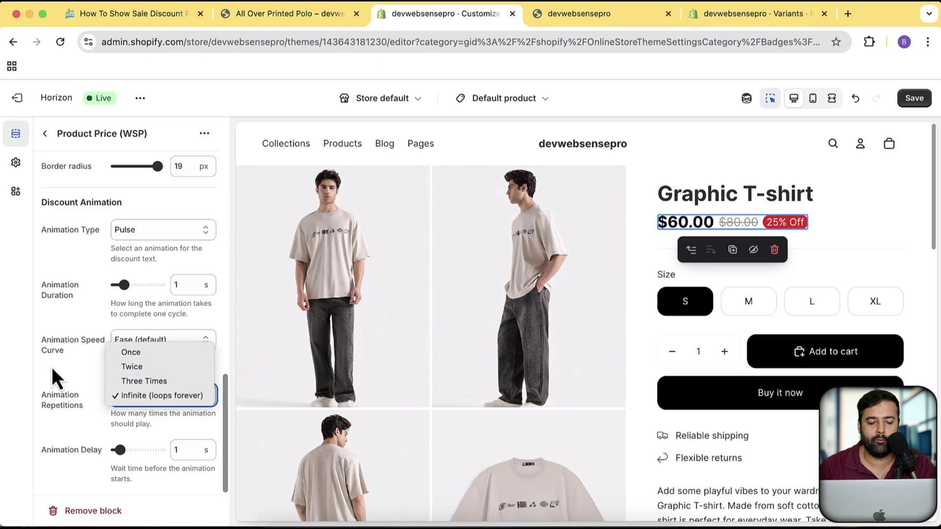
pyautogui.click(57, 383)
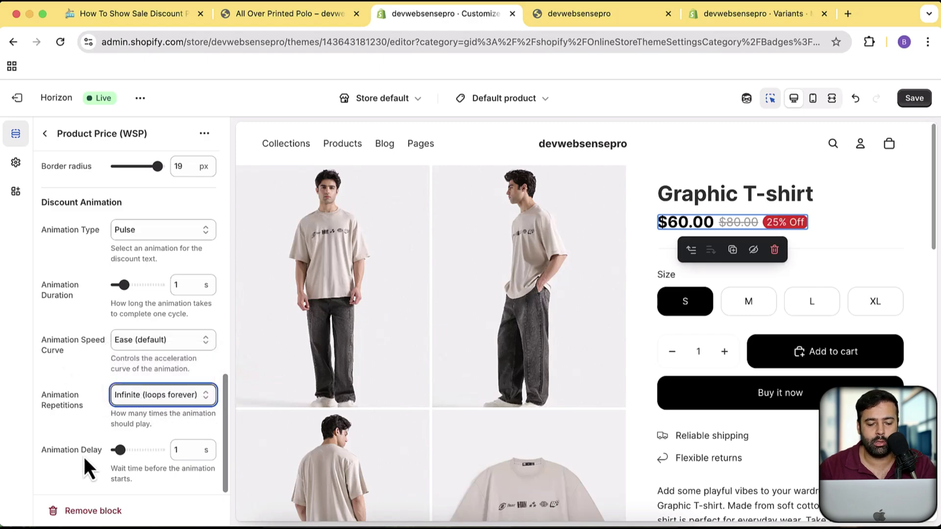
# Try a 10 s animation delay on the discount badge and reduce it to 4.1 s.
pyautogui.doubleClick(177, 451)
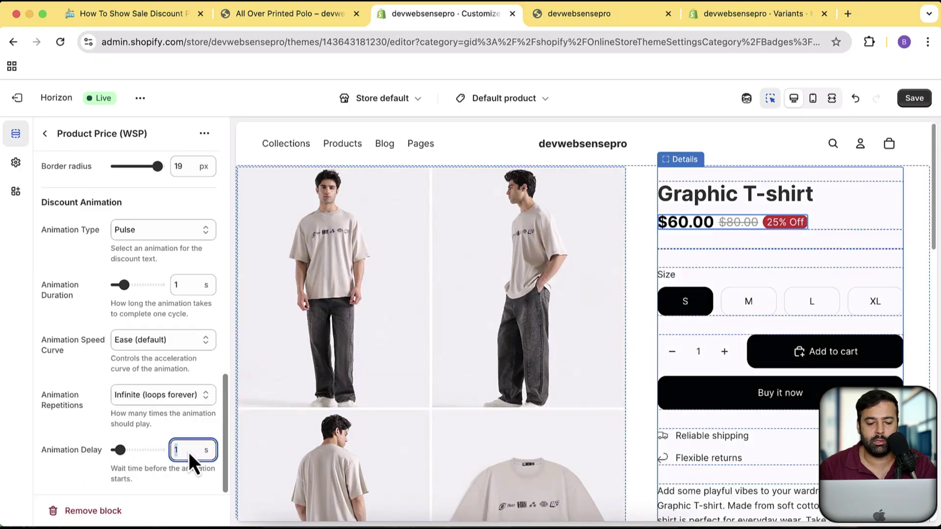
pyautogui.write('10')
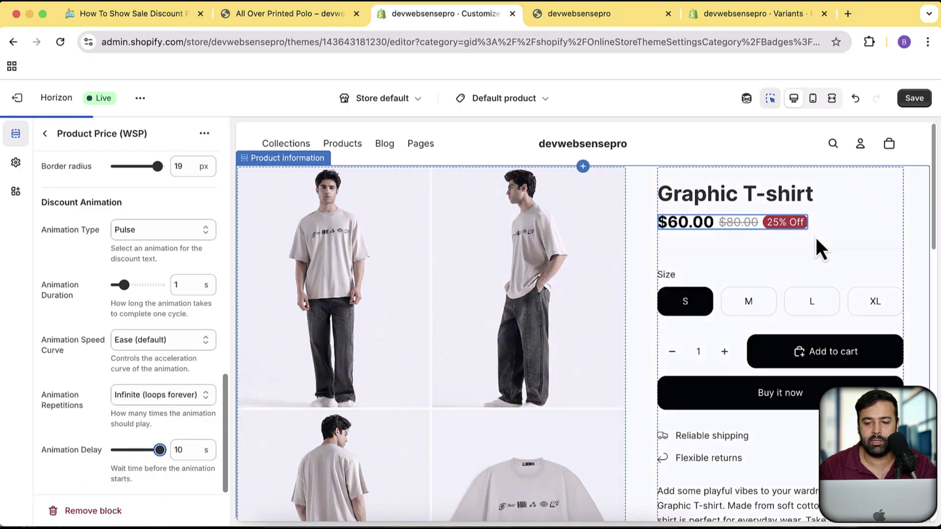
pyautogui.moveTo(161, 450); pyautogui.dragTo(136, 451)
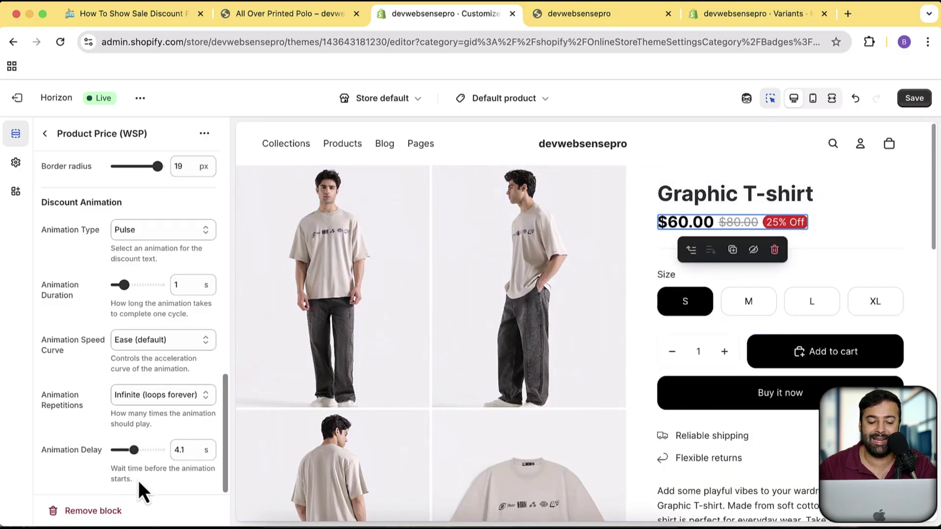
pyautogui.moveTo(139, 480); pyautogui.dragTo(107, 469)
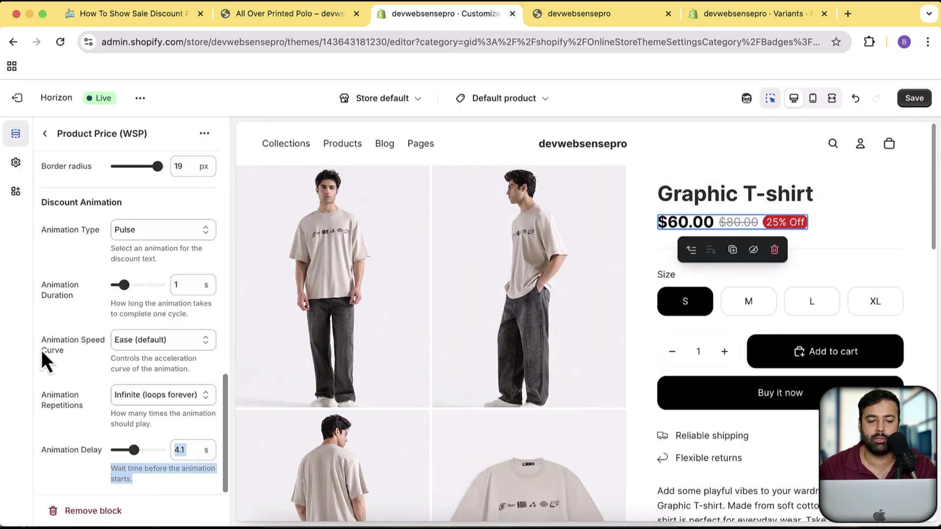
# Review the discount badge's animation duration setting and return to the price block's layout settings.
pyautogui.scroll(3, 39, 348)
pyautogui.click(188, 337)
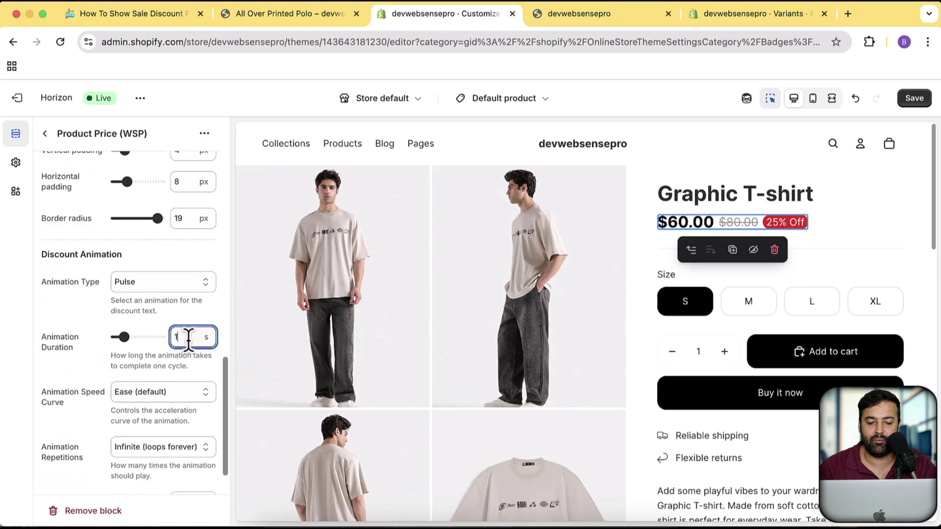
pyautogui.moveTo(185, 373); pyautogui.dragTo(87, 369)
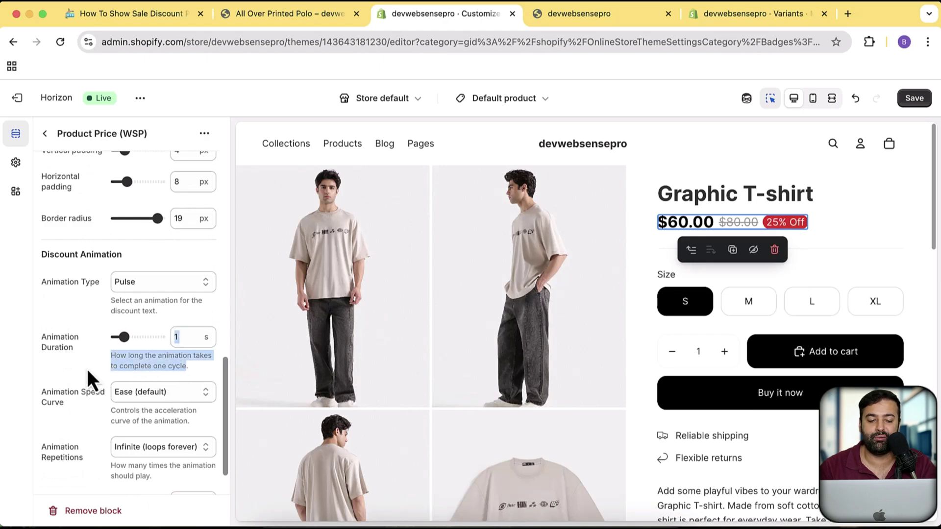
pyautogui.click(149, 356)
pyautogui.doubleClick(181, 337)
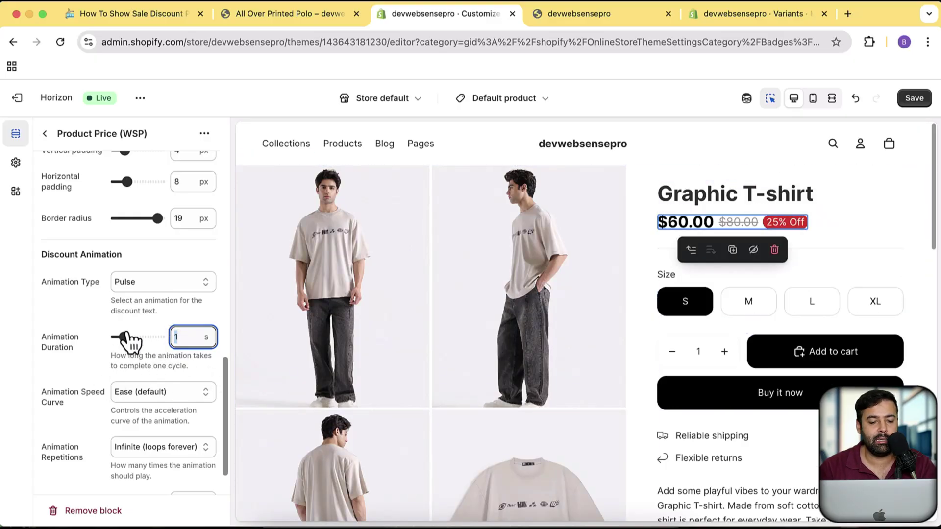
pyautogui.scroll(10, 128, 343)
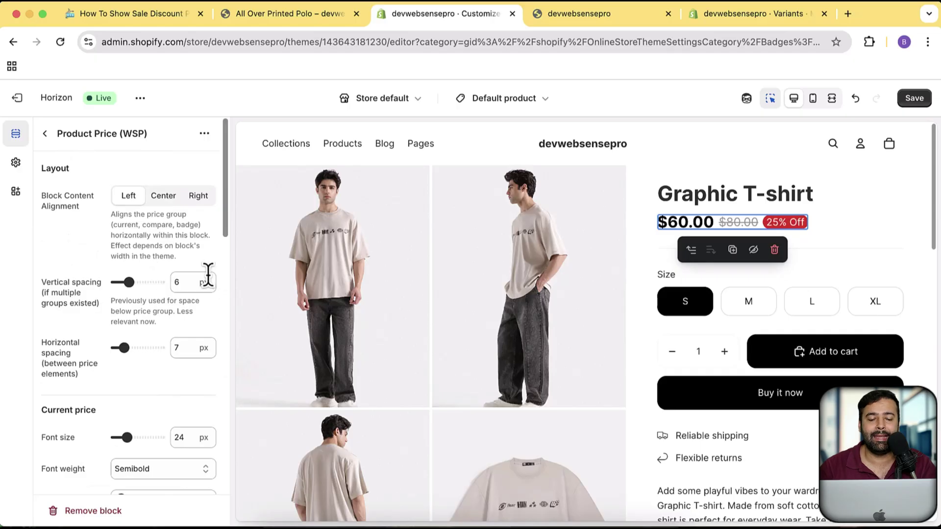
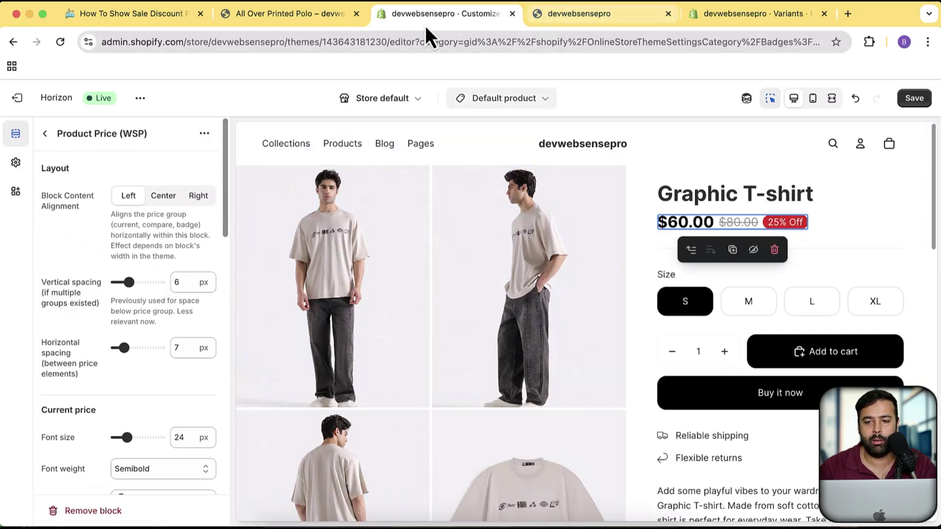
# Move the product variants browser tab beside the theme editor tab and open the online store's themes page in it.
pyautogui.moveTo(684, 15); pyautogui.dragTo(568, 15)
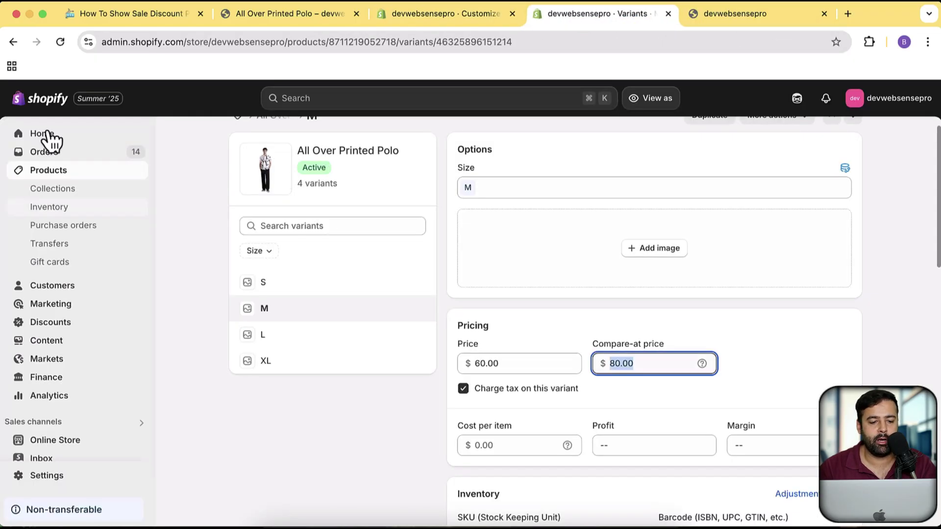
pyautogui.scroll(-4, 193, 273)
pyautogui.click(73, 441)
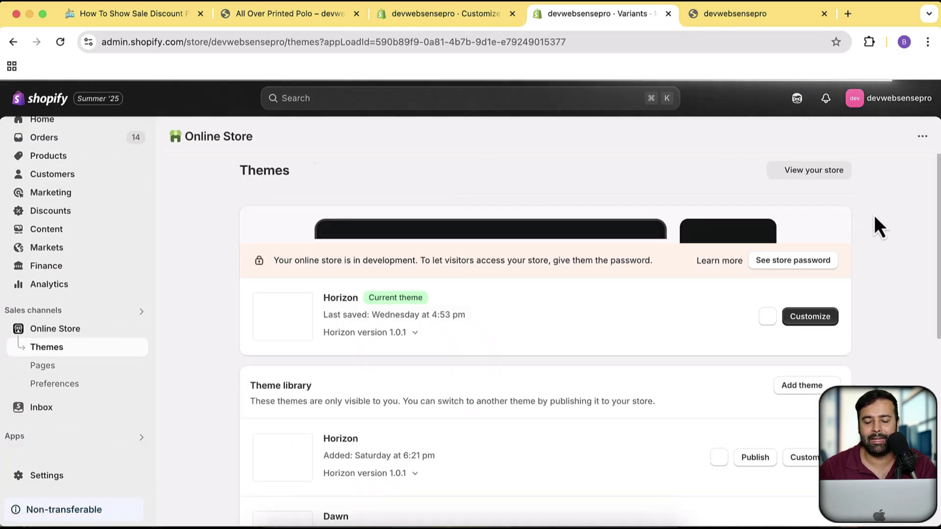
# Look through the theme library and the popular free themes offered below it.
pyautogui.scroll(-7, 905, 213)
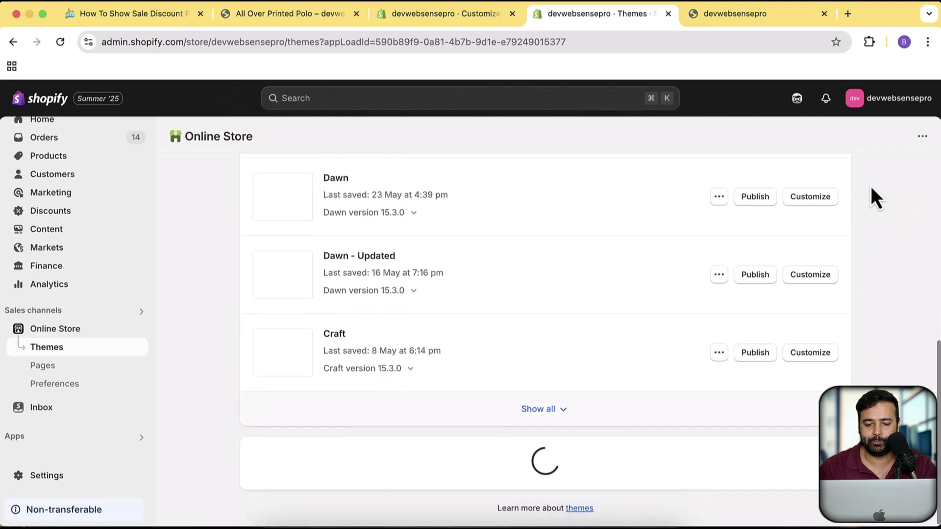
pyautogui.scroll(-8, 872, 188)
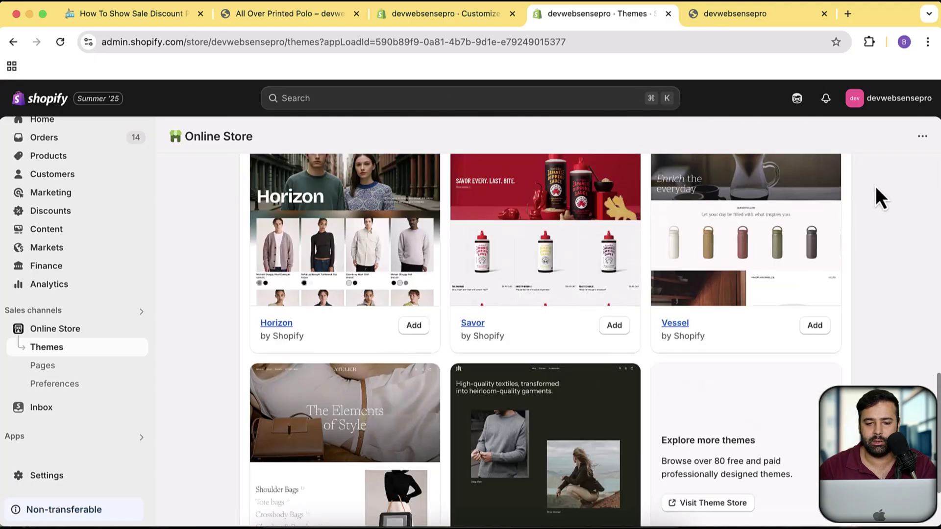
pyautogui.scroll(-1, 876, 188)
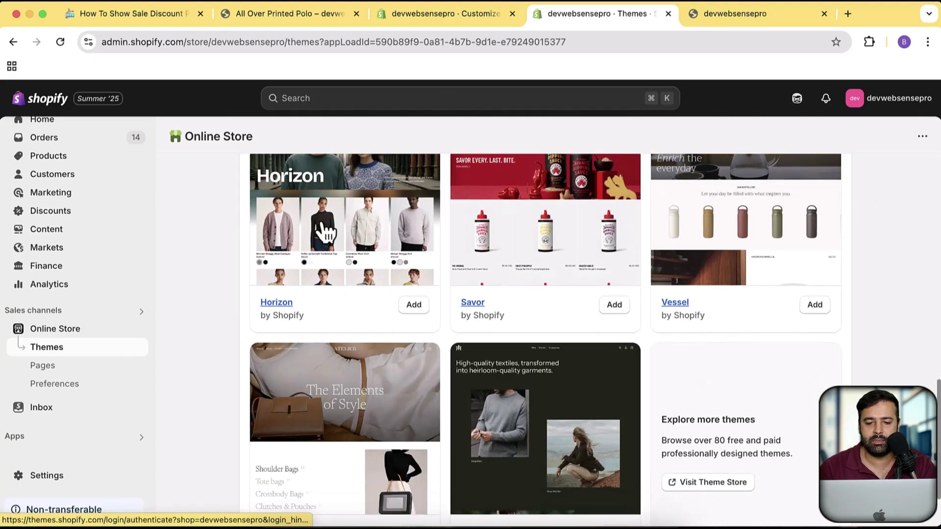
pyautogui.scroll(-3, 843, 234)
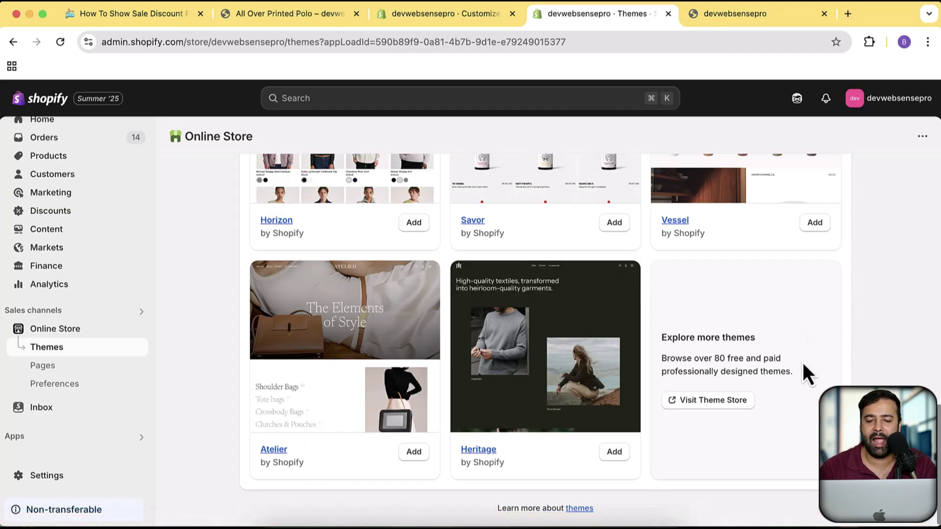
pyautogui.scroll(3, 804, 365)
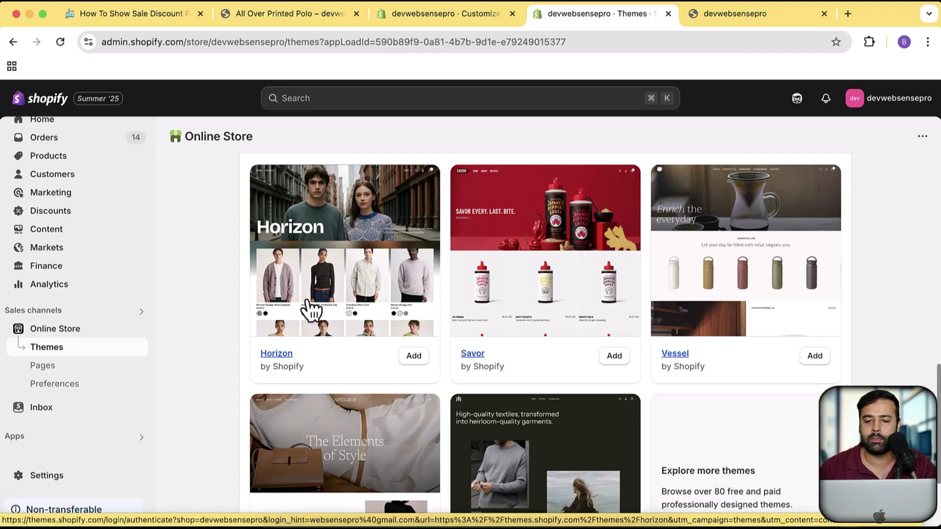
pyautogui.scroll(-3, 871, 311)
pyautogui.scroll(12, 861, 327)
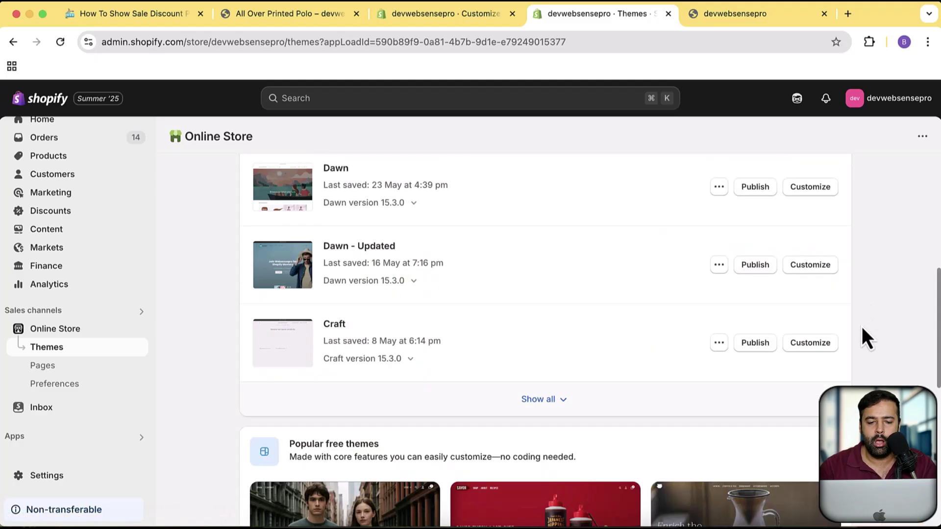
pyautogui.scroll(1, 860, 257)
pyautogui.scroll(-10, 855, 245)
pyautogui.scroll(5, 857, 254)
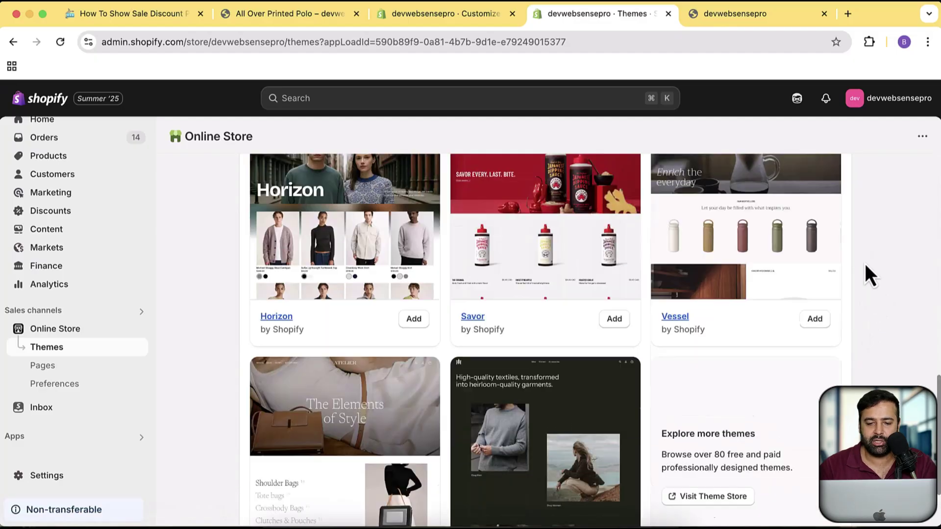
# Add the free Savor theme to the theme library.
pyautogui.scroll(-3, 868, 275)
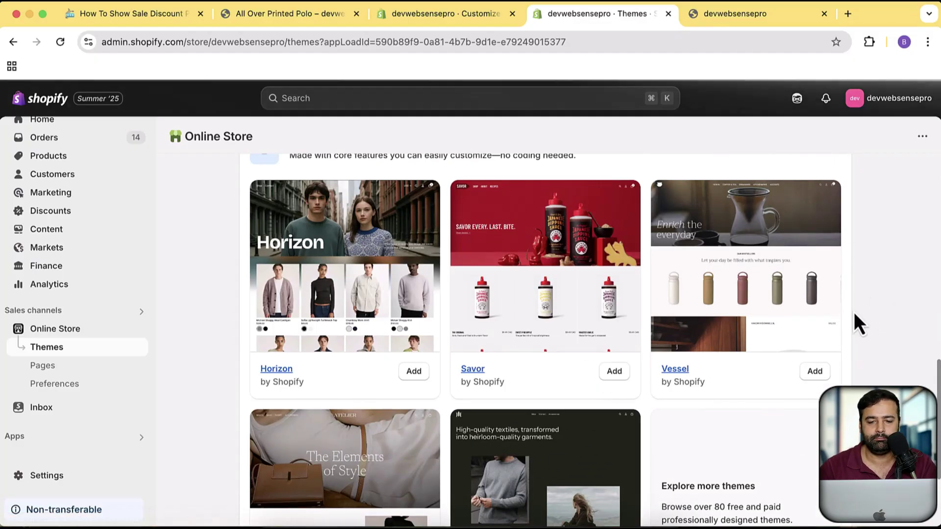
pyautogui.scroll(5, 854, 313)
pyautogui.scroll(5, 853, 312)
pyautogui.scroll(-1, 852, 312)
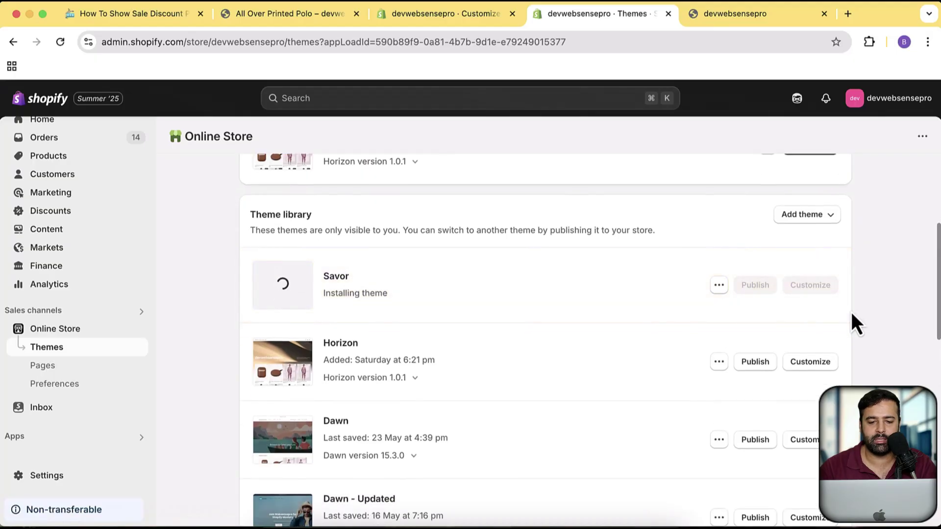
pyautogui.scroll(1, 852, 314)
pyautogui.scroll(-1, 851, 315)
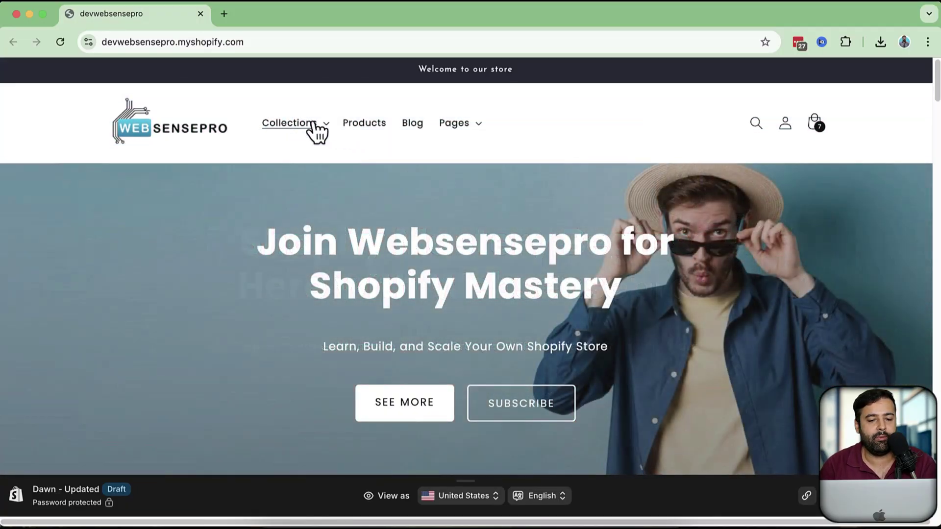
# Examine the product badges and homepage sections in the Dawn - Updated store preview, and return to the themes page.
pyautogui.scroll(-10, 669, 266)
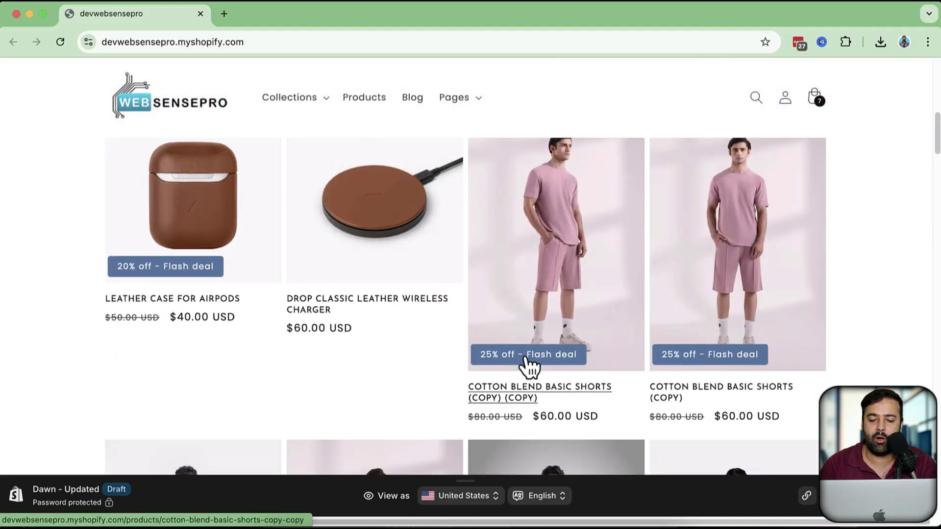
pyautogui.scroll(-10, 849, 203)
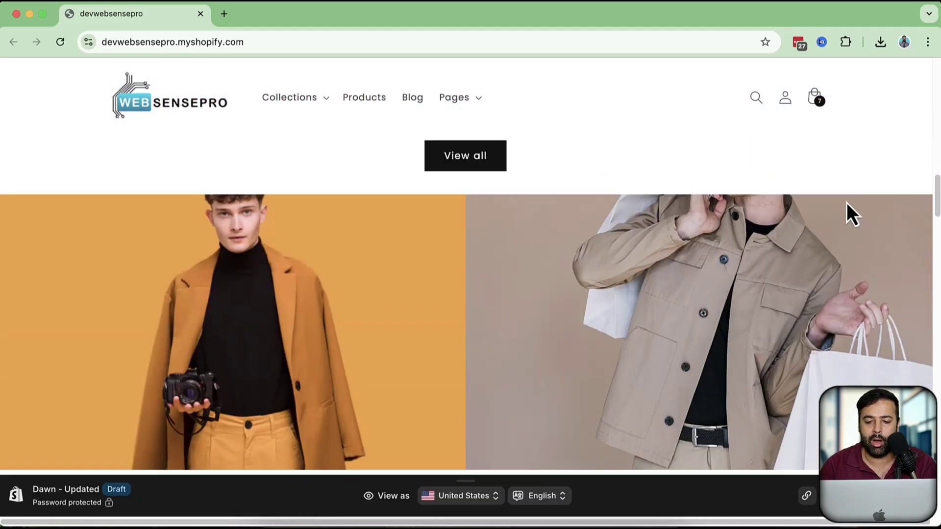
pyautogui.scroll(-10, 847, 204)
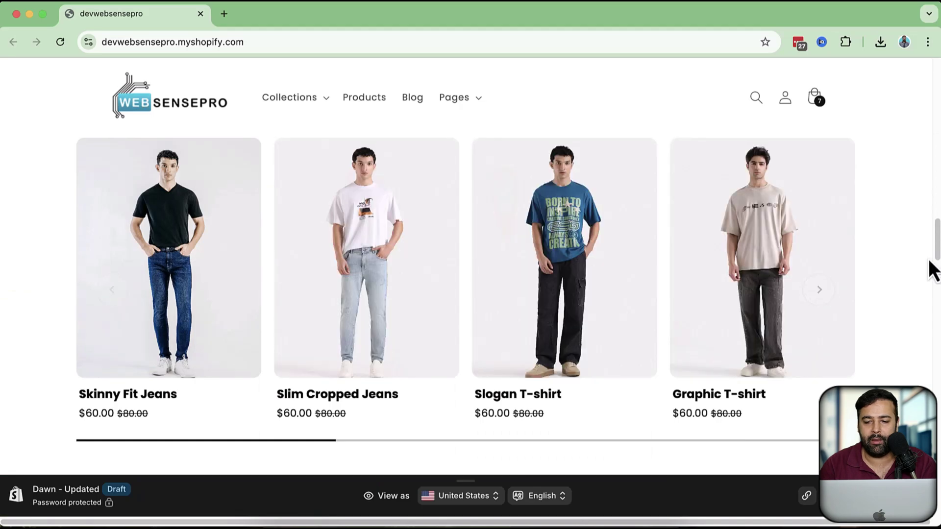
pyautogui.scroll(-15, 895, 259)
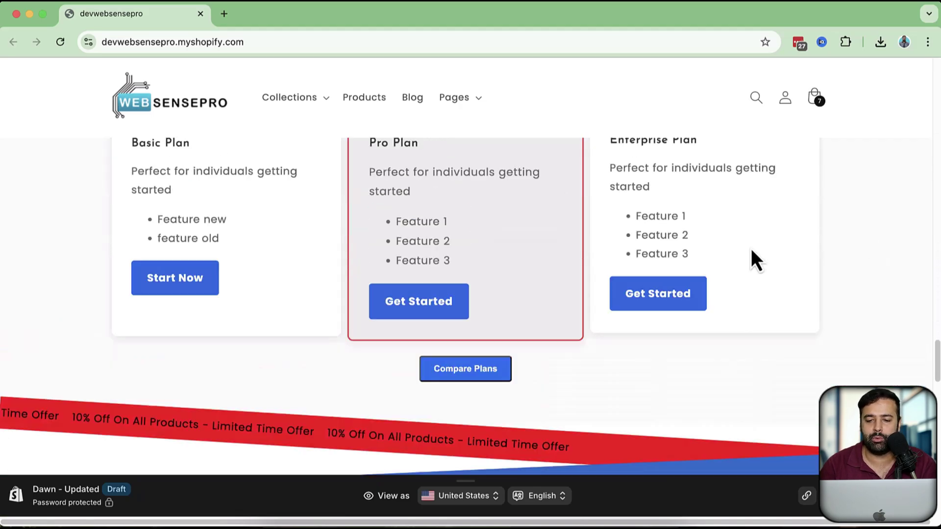
pyautogui.scroll(4, 519, 302)
pyautogui.scroll(-3, 552, 274)
pyautogui.scroll(-2, 840, 290)
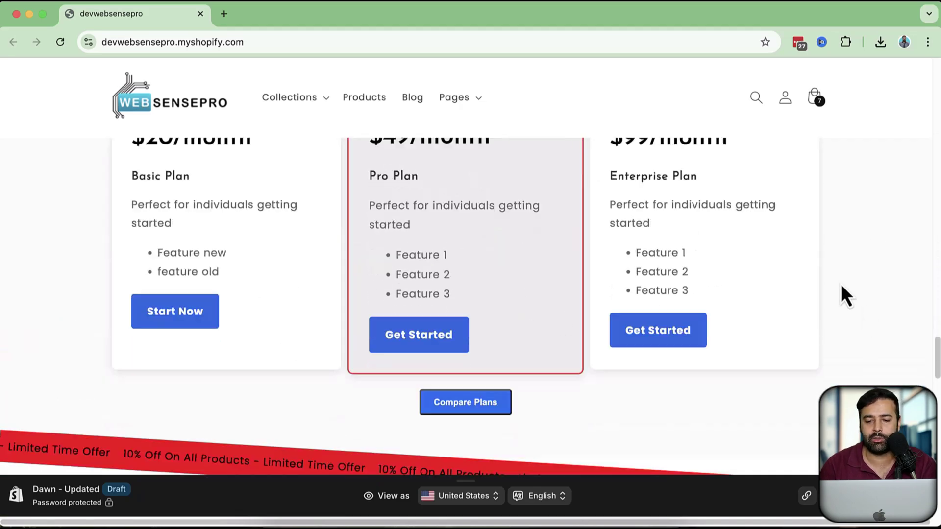
pyautogui.scroll(2, 839, 286)
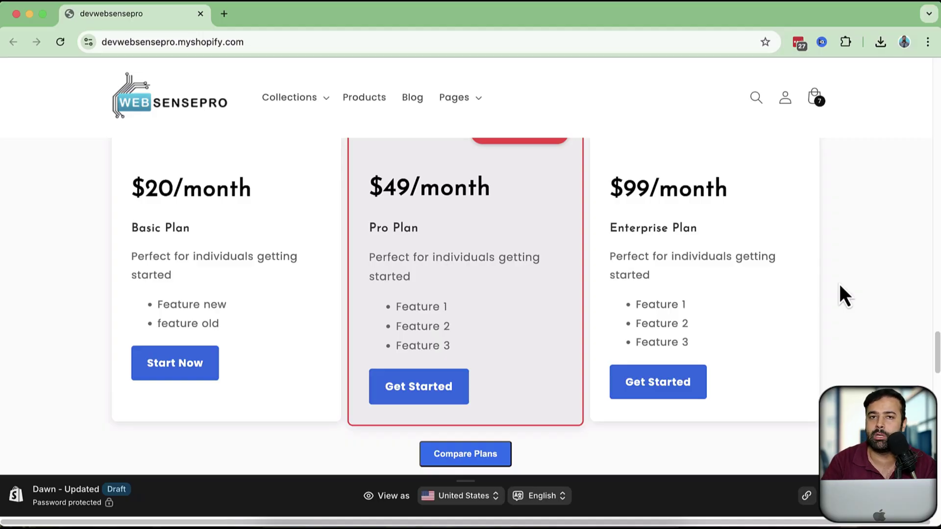
pyautogui.scroll(10, 765, 343)
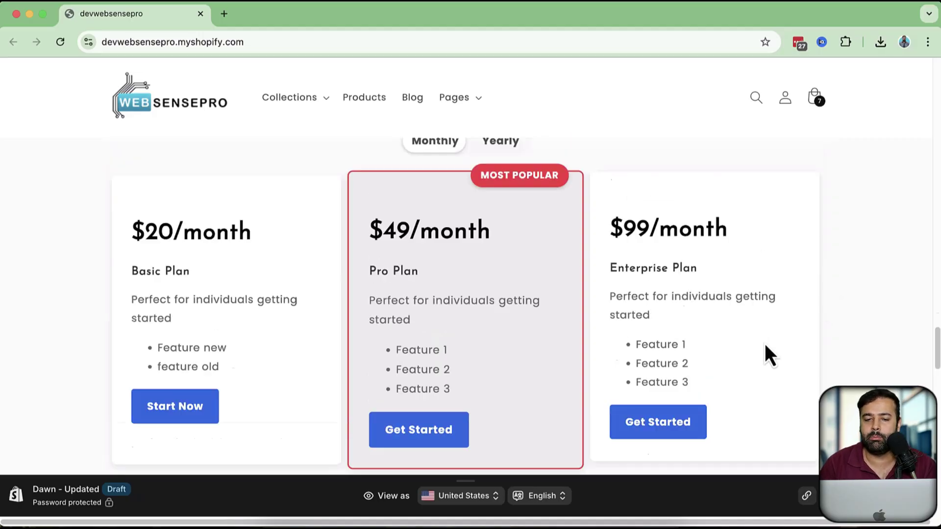
pyautogui.scroll(10, 764, 343)
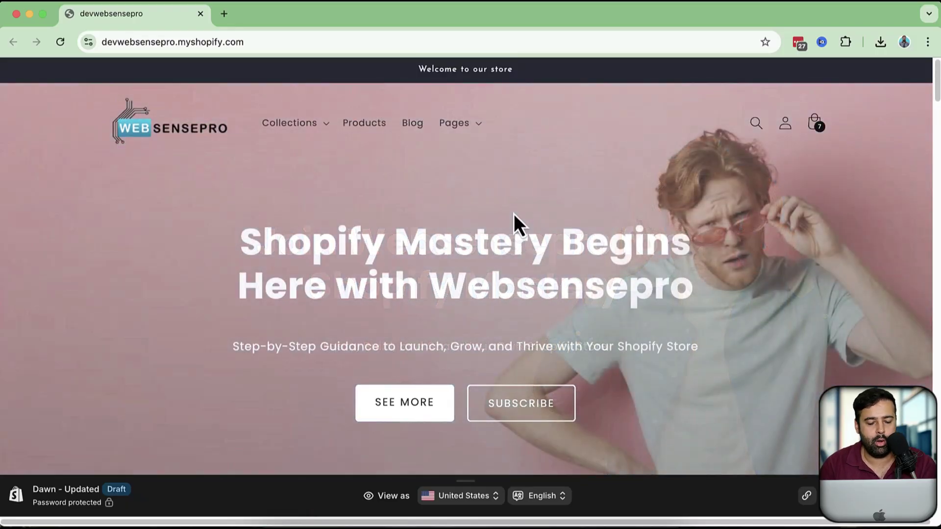
pyautogui.press('super+grave')
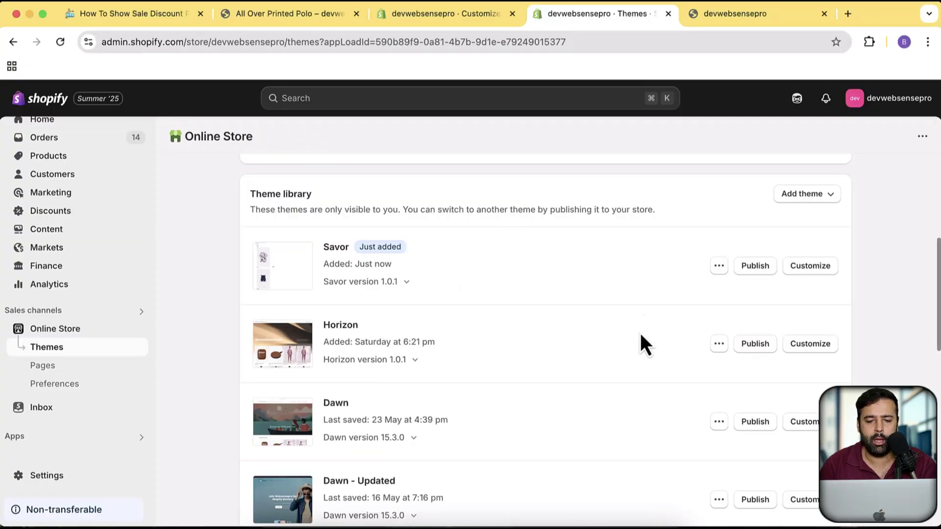
# Publish the Savor theme from the theme library as the store's current theme.
pyautogui.scroll(3, 557, 220)
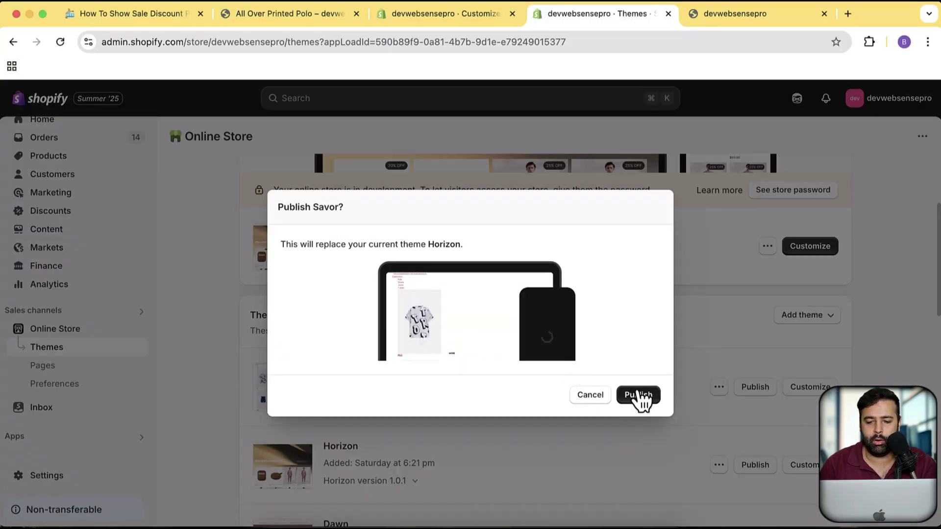
pyautogui.click(638, 394)
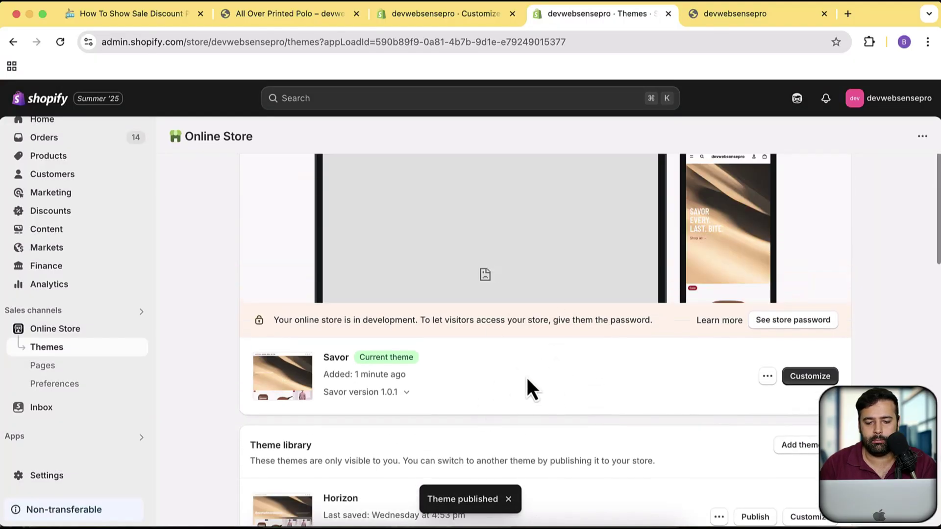
pyautogui.scroll(-5, 583, 351)
pyautogui.scroll(5, 593, 337)
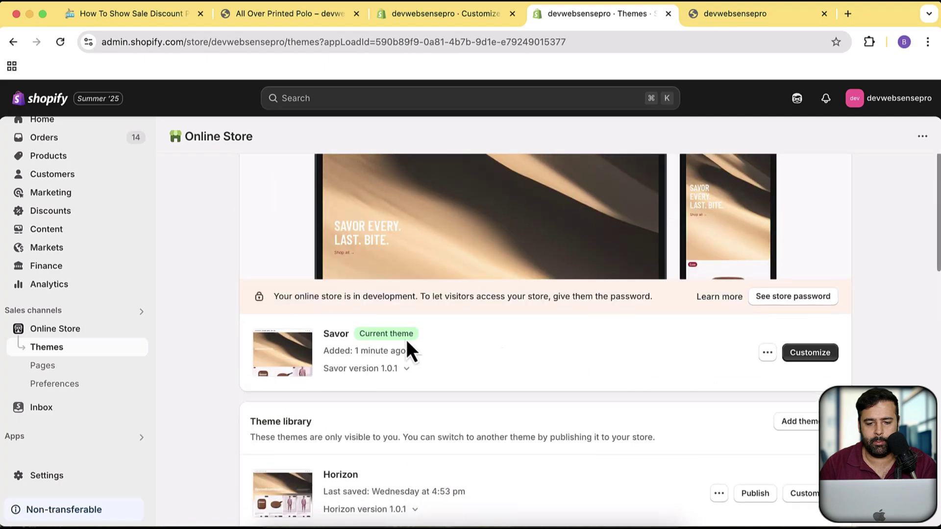
# Open the Savor theme's store preview beside the tutorial tab and close the theme editor and outdated storefront tabs.
pyautogui.click(767, 353)
pyautogui.click(522, 201)
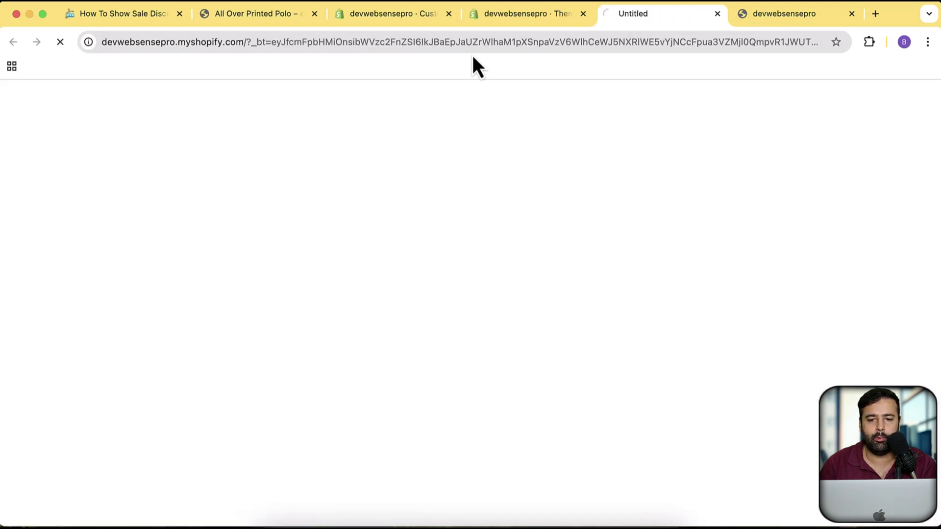
pyautogui.click(448, 14)
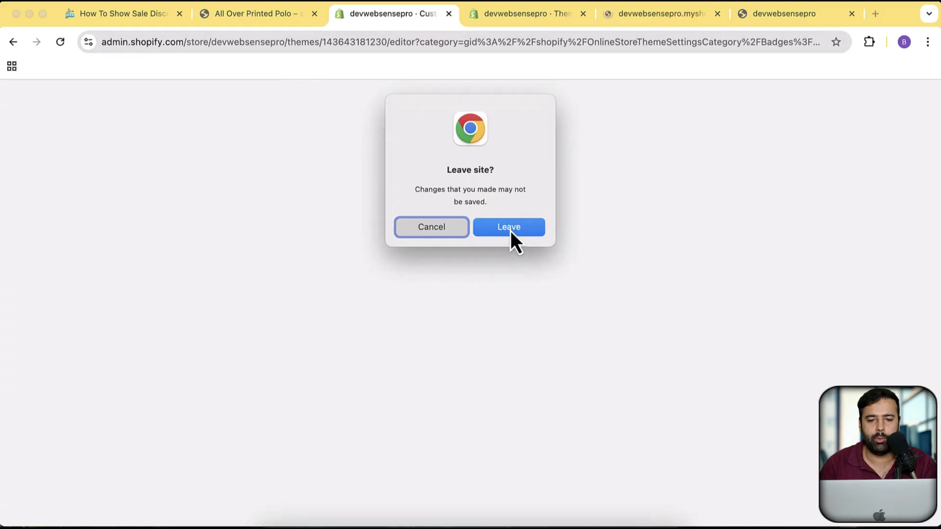
pyautogui.click(508, 228)
pyautogui.click(358, 14)
pyautogui.moveTo(384, 14); pyautogui.dragTo(304, 15)
pyautogui.click(637, 15)
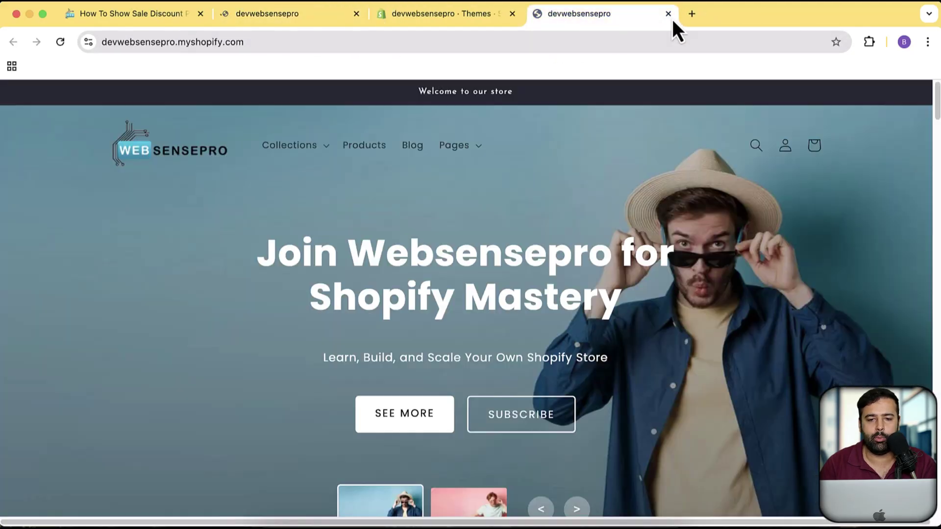
pyautogui.click(668, 14)
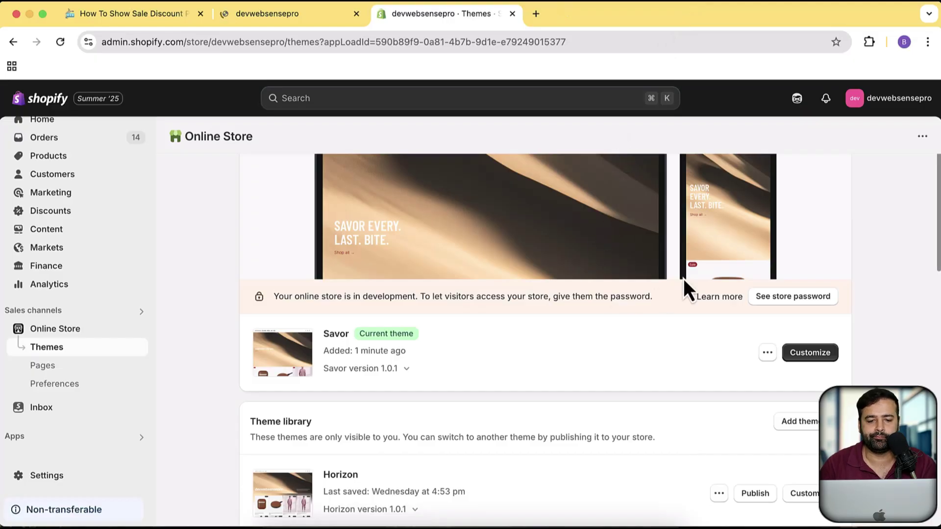
# Examine the sale badges on the product cards of the Savor store's homepage.
pyautogui.click(265, 13)
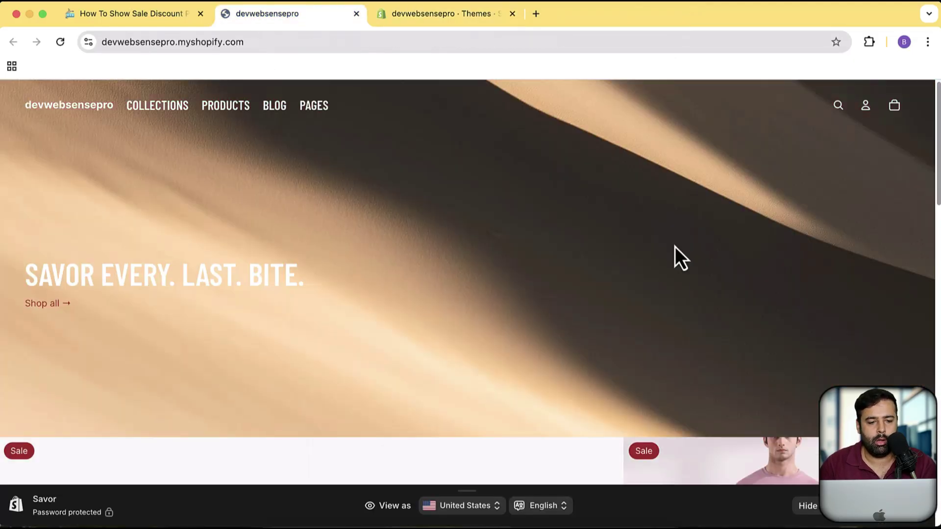
pyautogui.scroll(-7, 715, 181)
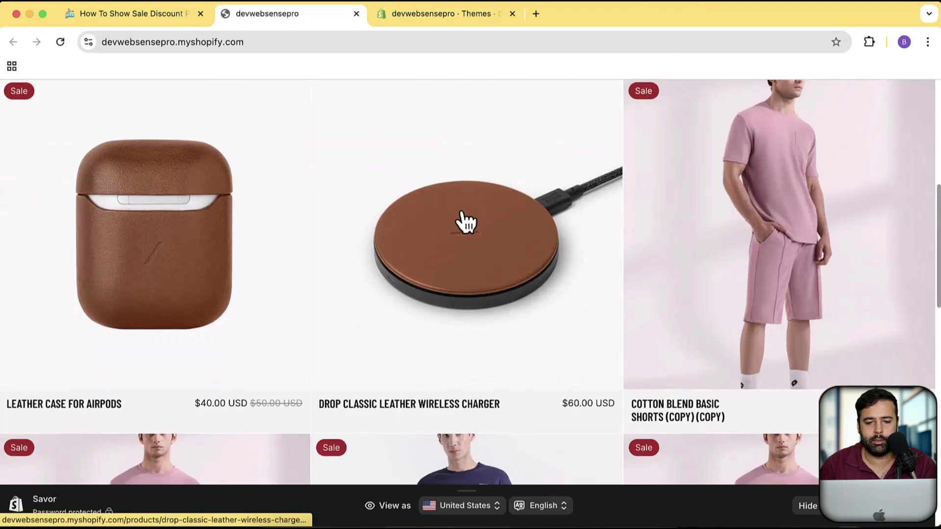
pyautogui.scroll(-8, 462, 219)
pyautogui.scroll(-3, 563, 261)
pyautogui.scroll(6, 483, 183)
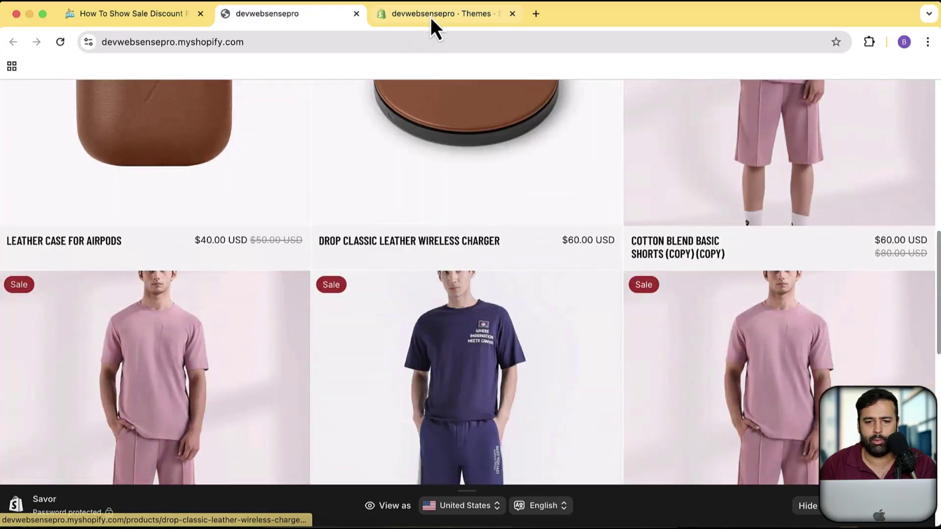
pyautogui.click(431, 15)
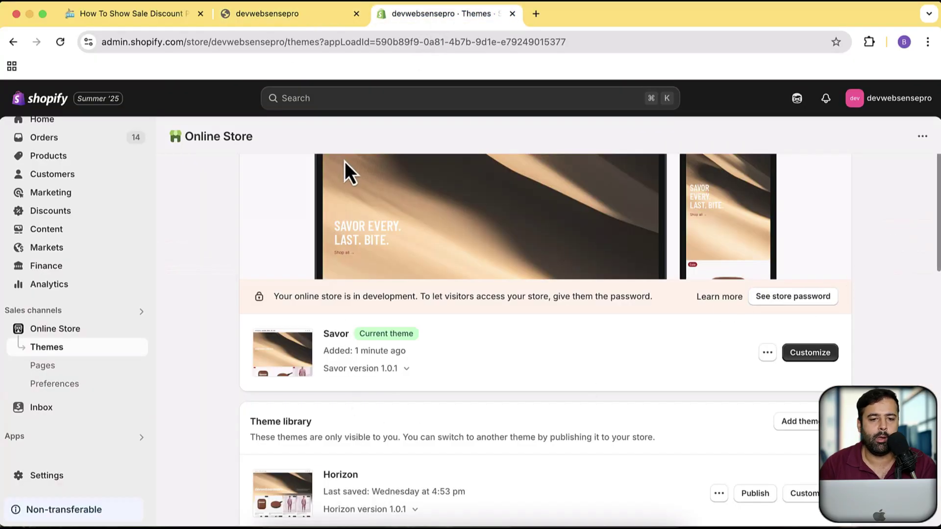
pyautogui.click(293, 13)
pyautogui.scroll(5, 319, 196)
pyautogui.scroll(-4, 255, 181)
pyautogui.scroll(3, 209, 198)
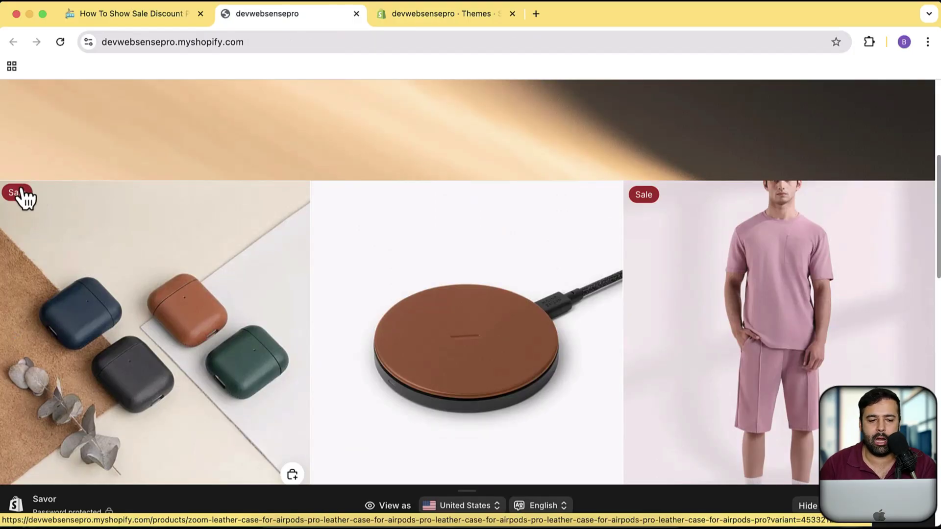
# Open the first product card, Leather Case for AirPods, and check how its product page shows the sale price.
pyautogui.click(155, 280)
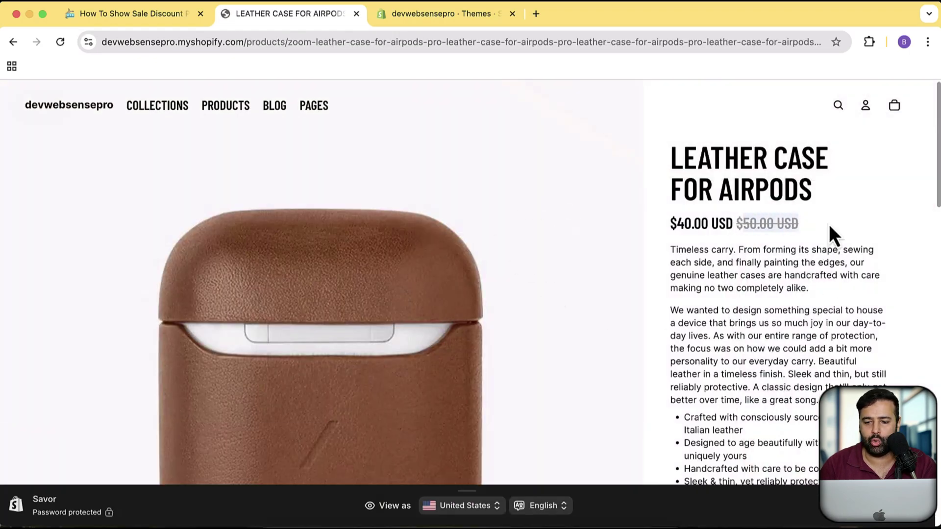
pyautogui.scroll(-5, 784, 270)
pyautogui.scroll(5, 778, 332)
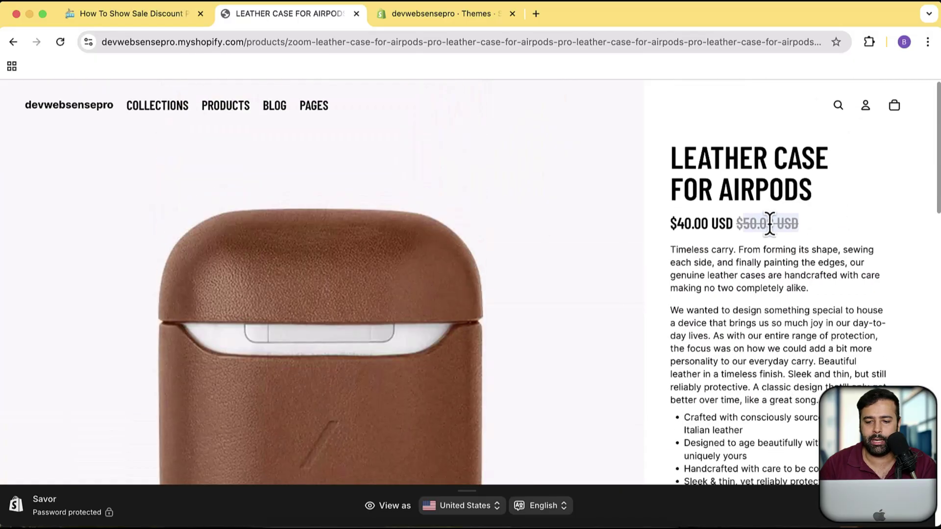
pyautogui.scroll(-10, 784, 240)
pyautogui.scroll(10, 790, 332)
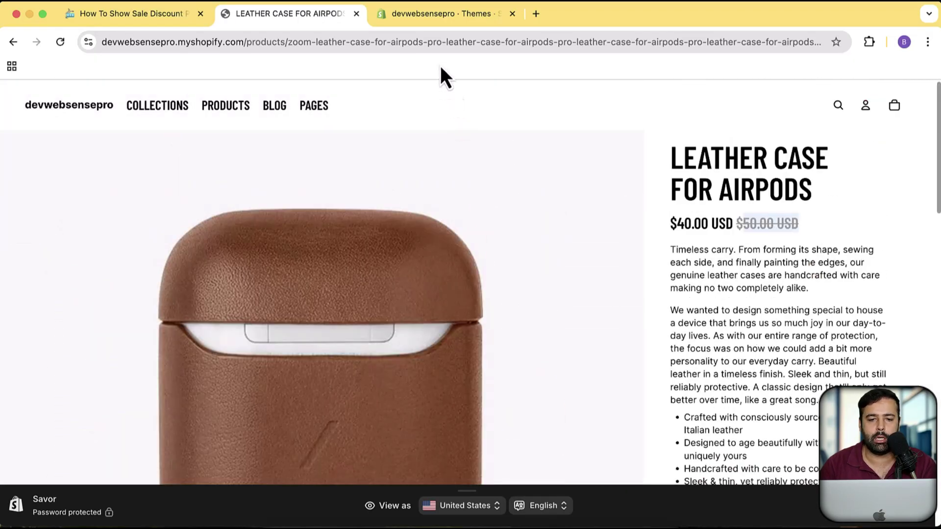
# Return to the themes page and open the code editor for the Savor theme.
pyautogui.click(424, 19)
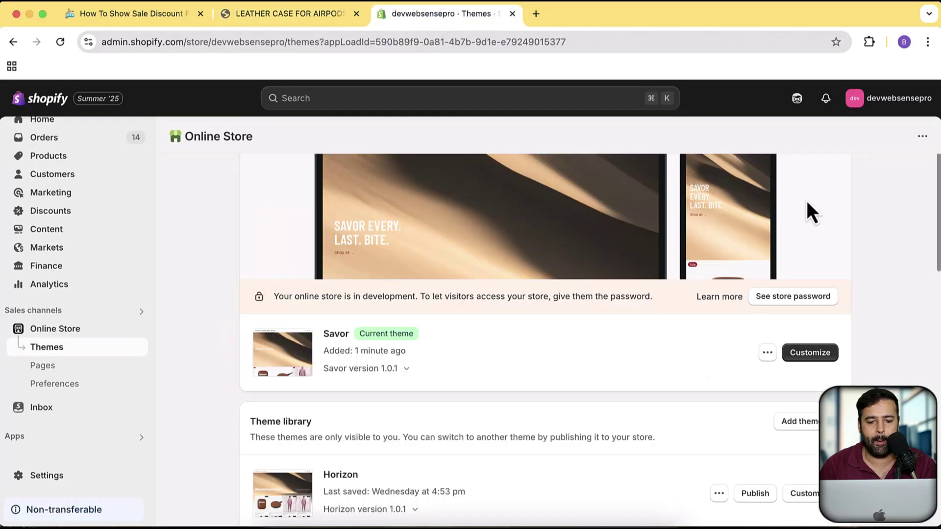
pyautogui.scroll(-3, 882, 196)
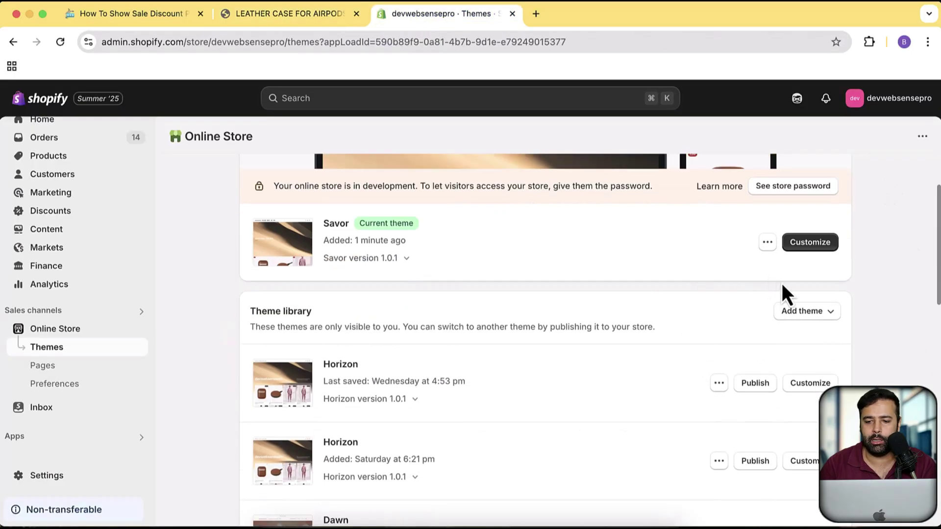
pyautogui.click(768, 245)
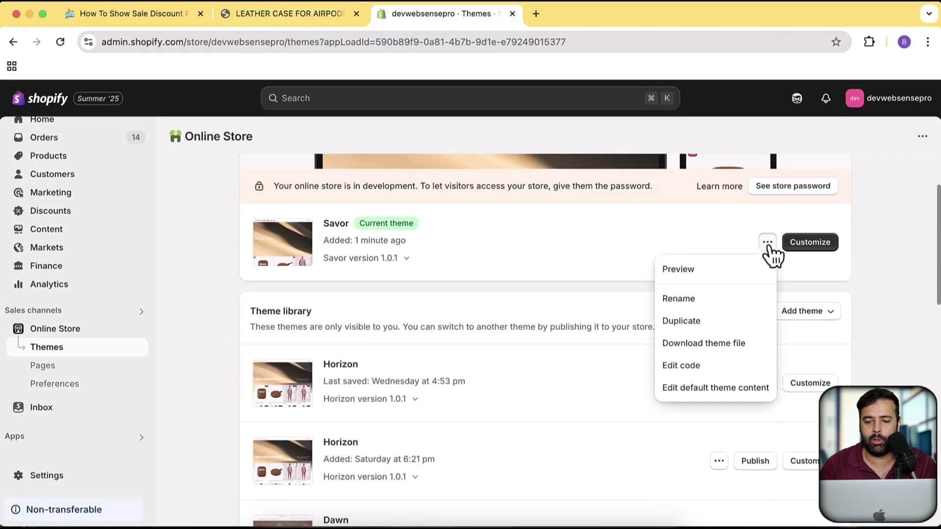
pyautogui.click(705, 379)
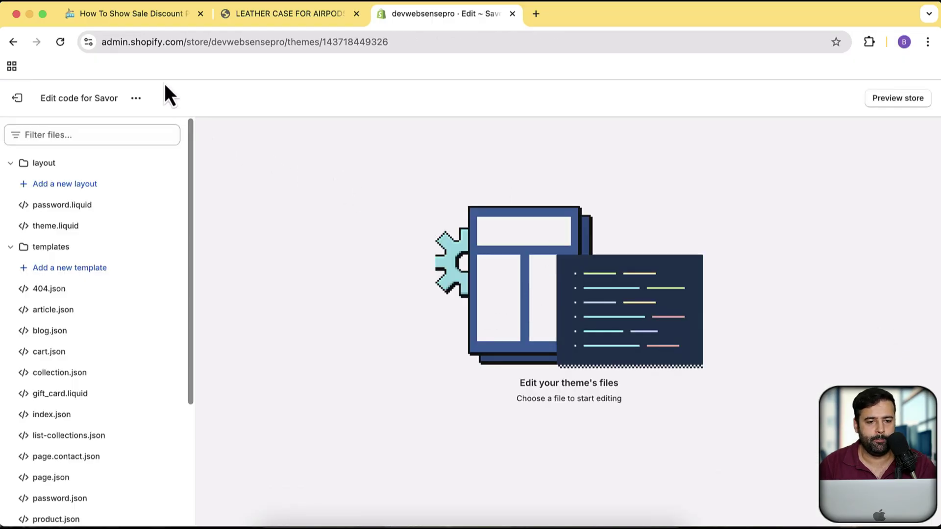
# Copy the snippet name product-card-badges from the tutorial article and use it to find and open product-card-badges.liquid in Savor's code.
pyautogui.click(148, 19)
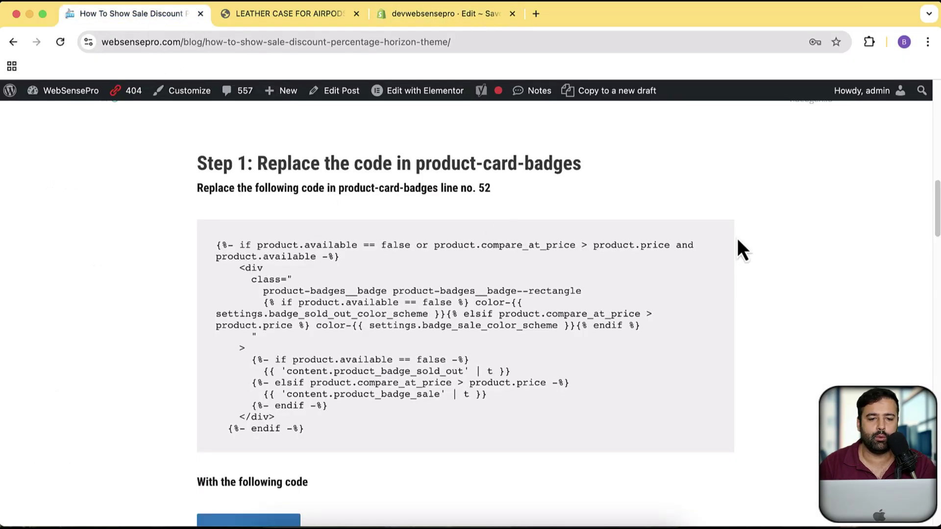
pyautogui.moveTo(454, 42); pyautogui.dragTo(146, 49)
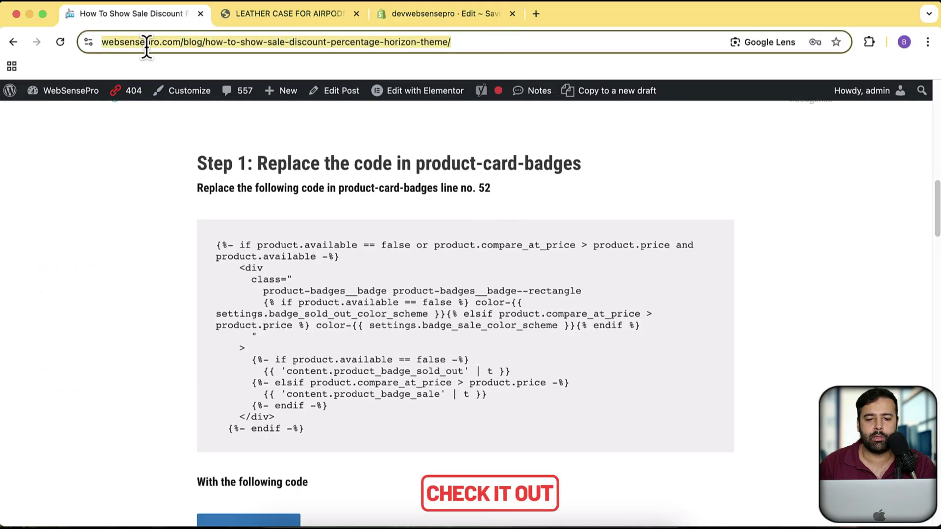
pyautogui.click(693, 193)
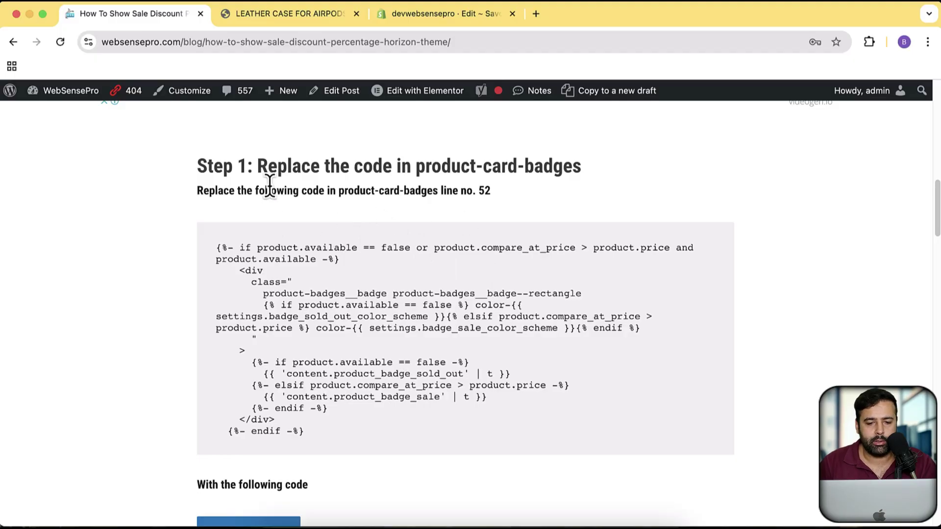
pyautogui.moveTo(411, 167); pyautogui.dragTo(590, 168)
pyautogui.press('super+c')
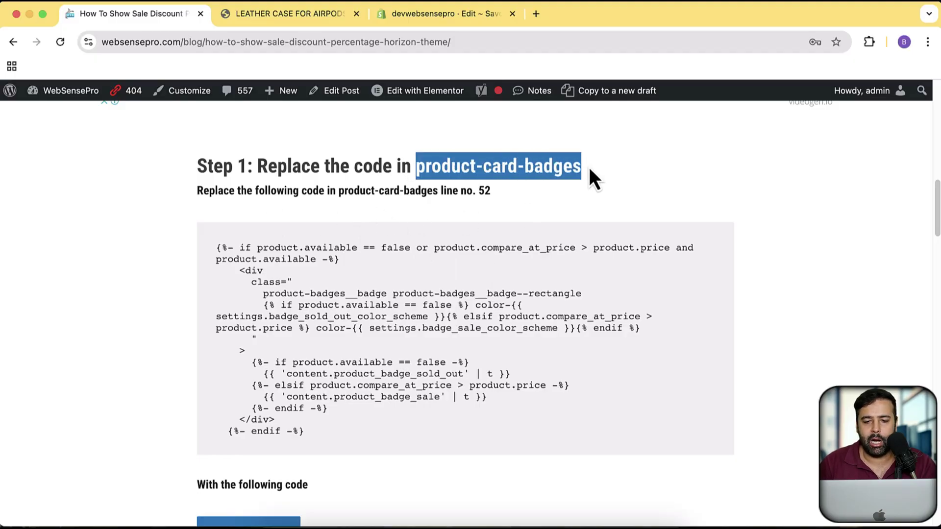
pyautogui.click(439, 16)
pyautogui.click(117, 130)
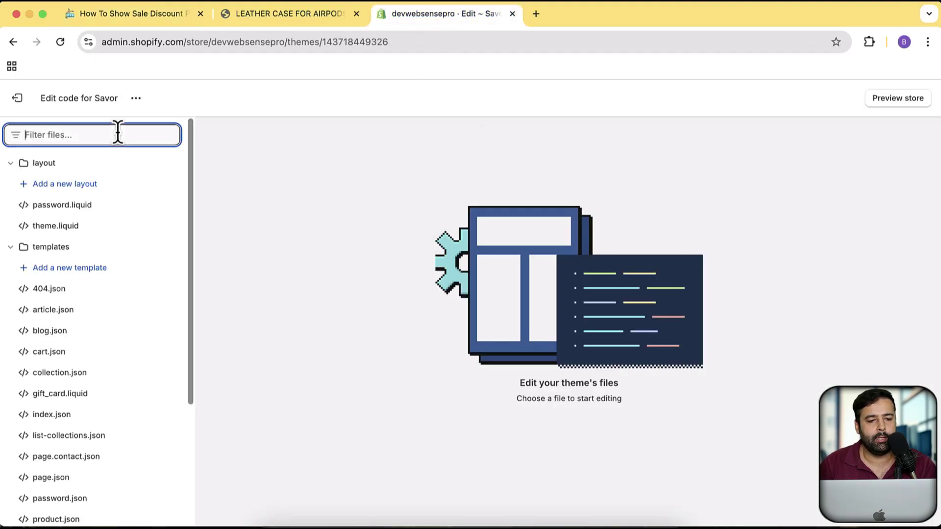
pyautogui.press('super+v')
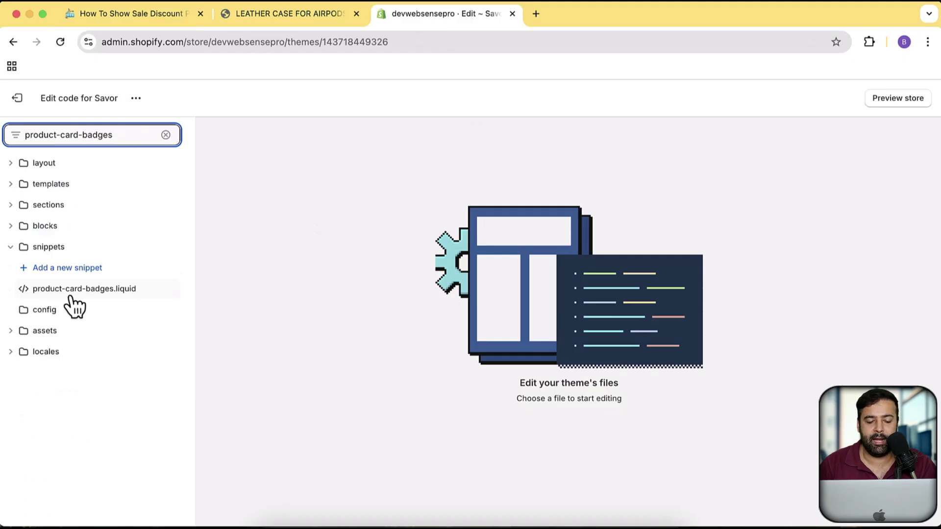
pyautogui.click(105, 294)
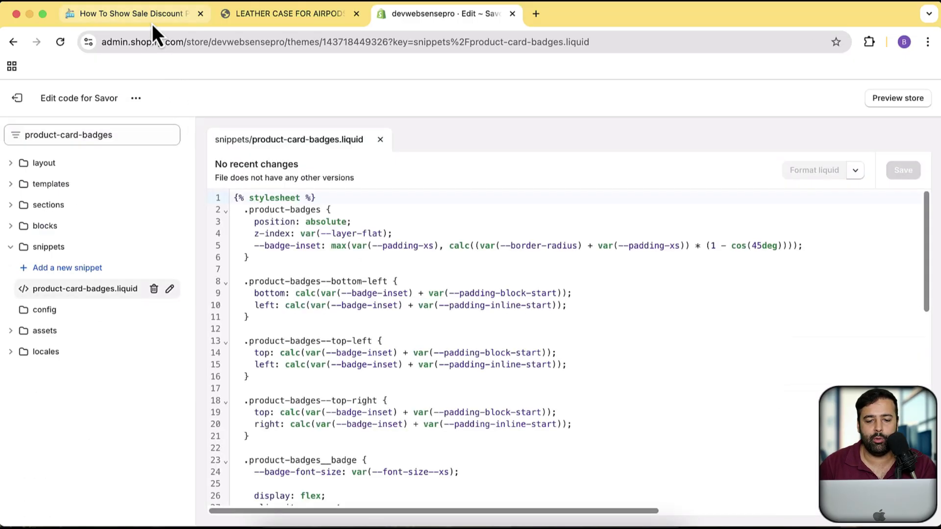
# Compare the original product-card-badges code with its replacement code under Step 1 of the tutorial article.
pyautogui.click(150, 14)
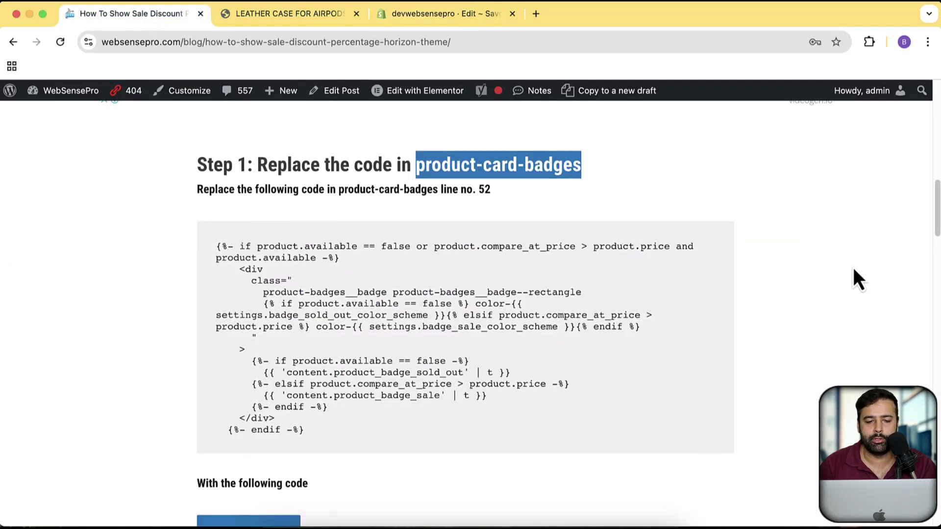
pyautogui.scroll(-1, 354, 413)
pyautogui.moveTo(354, 402); pyautogui.dragTo(216, 221)
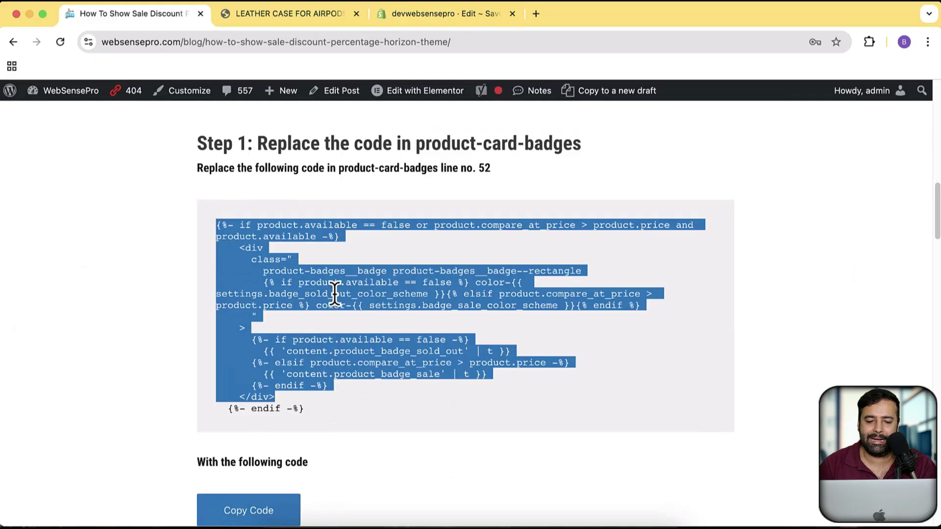
pyautogui.moveTo(297, 409); pyautogui.dragTo(307, 252)
pyautogui.click(740, 270)
pyautogui.scroll(-5, 739, 270)
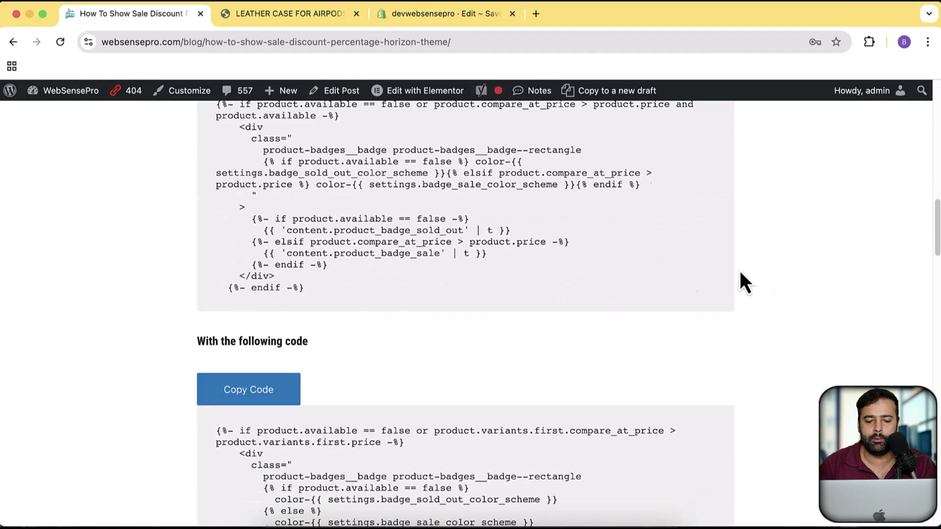
pyautogui.scroll(-3, 497, 359)
pyautogui.scroll(10, 357, 330)
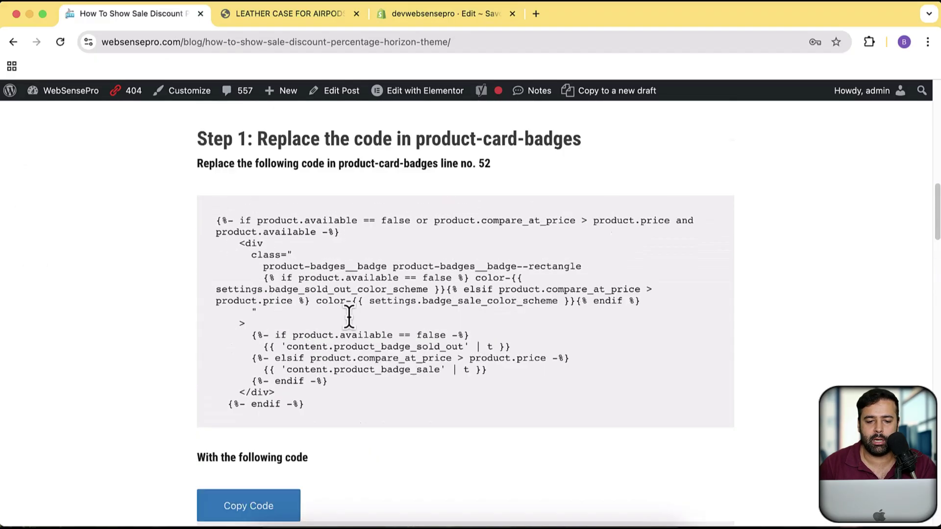
pyautogui.scroll(-2, 260, 292)
pyautogui.scroll(-7, 490, 254)
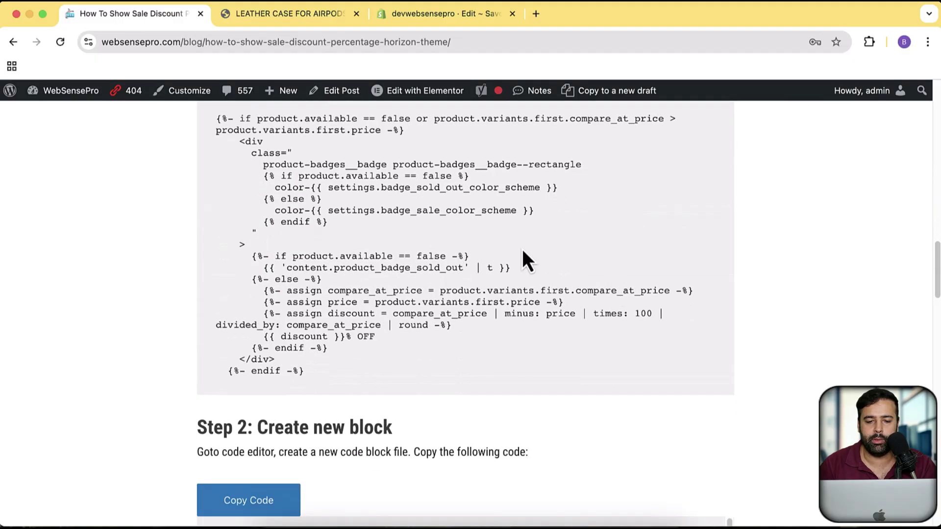
pyautogui.scroll(6, 396, 289)
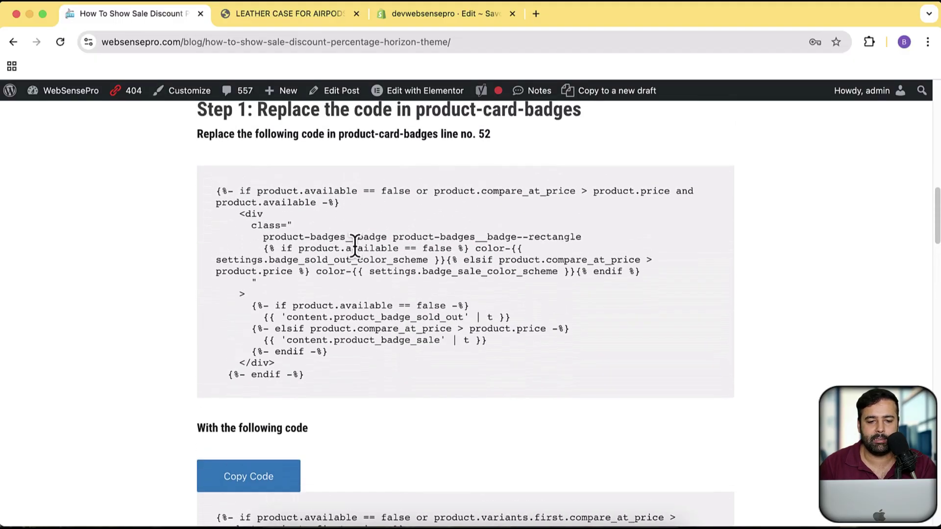
# Delete the original badge condition block on lines 52 to 65 of Savor's product-card-badges.liquid.
pyautogui.click(411, 21)
pyautogui.scroll(-8, 570, 213)
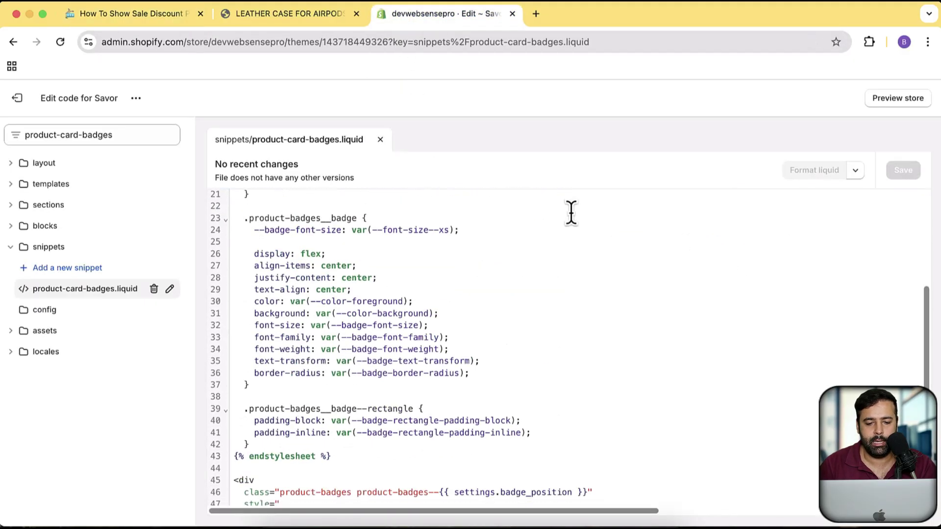
pyautogui.scroll(-3, 571, 214)
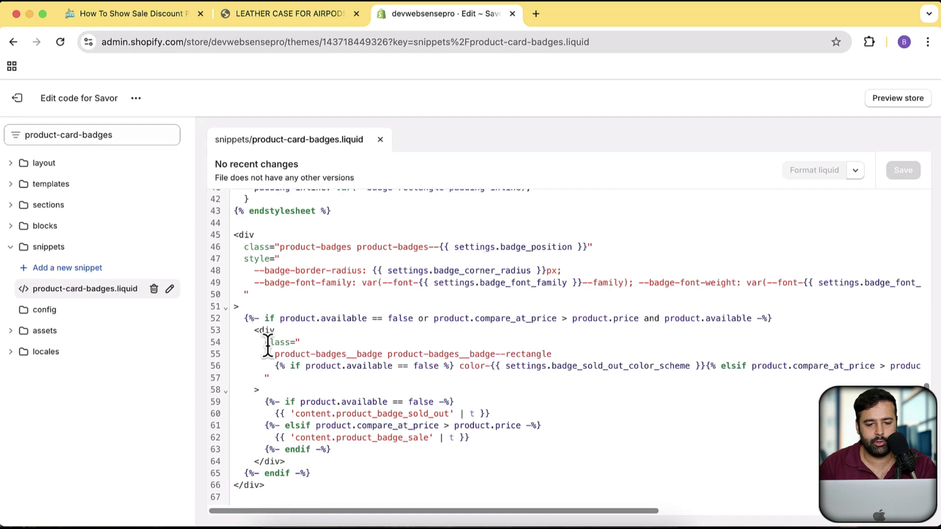
pyautogui.moveTo(245, 319); pyautogui.dragTo(363, 476)
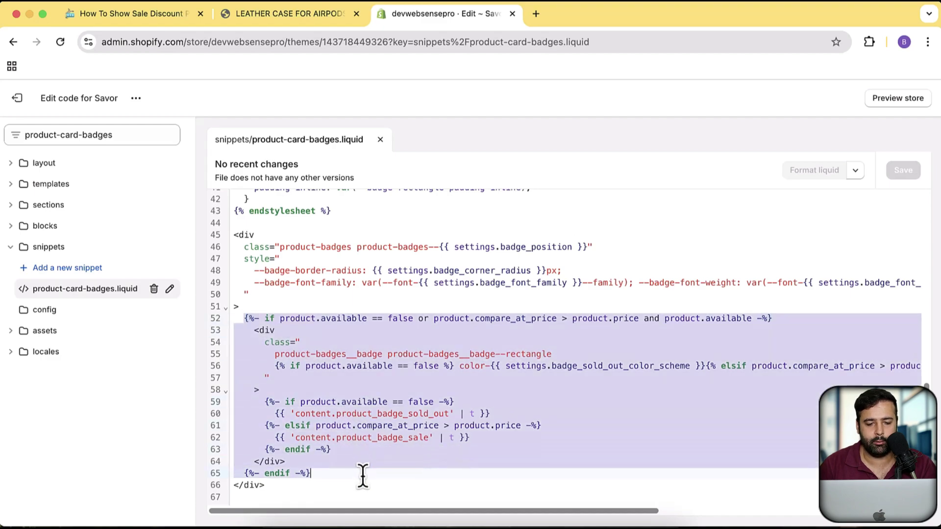
pyautogui.press('BackSpace')
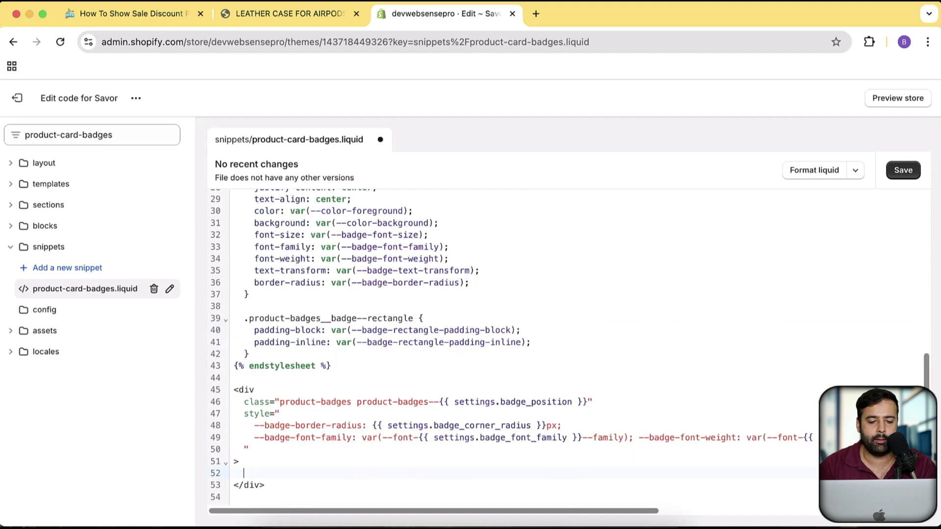
# Copy the Step 1 replacement code from the tutorial article, paste it at line 52 of product-card-badges.liquid, and save the file.
pyautogui.click(166, 24)
pyautogui.scroll(-5, 774, 246)
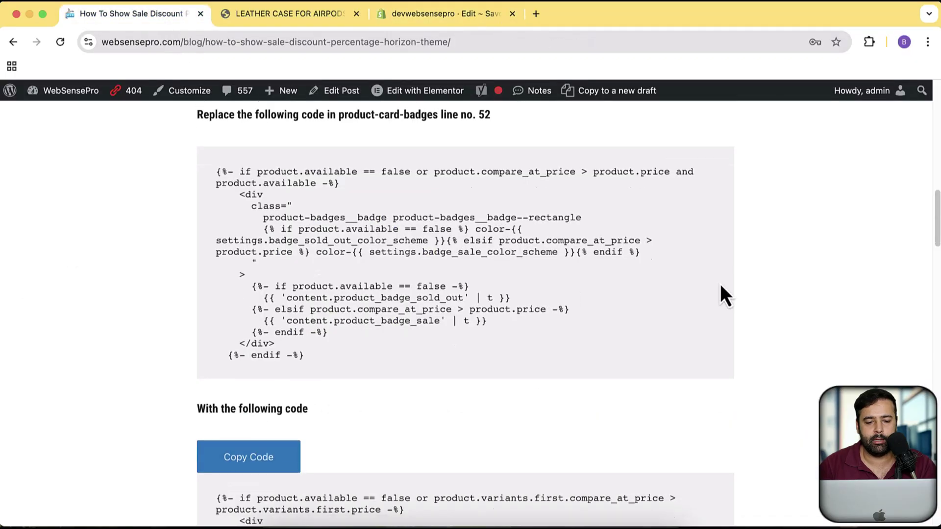
pyautogui.click(273, 216)
pyautogui.click(416, 19)
pyautogui.click(284, 471)
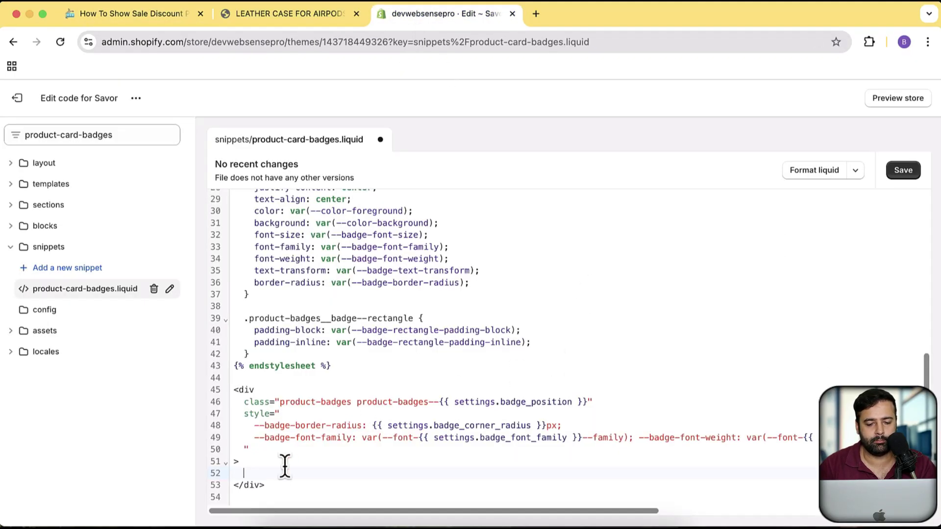
pyautogui.hotkey('ctrl', 'v')
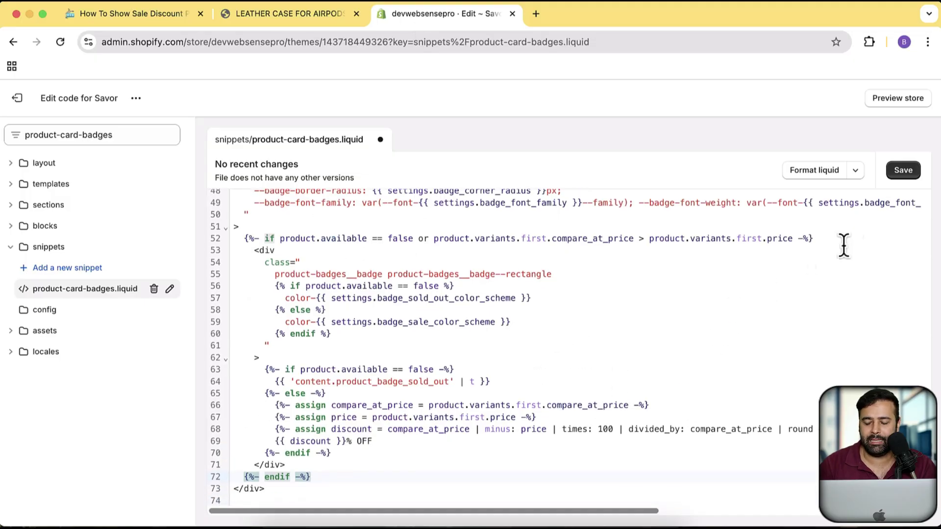
pyautogui.click(901, 172)
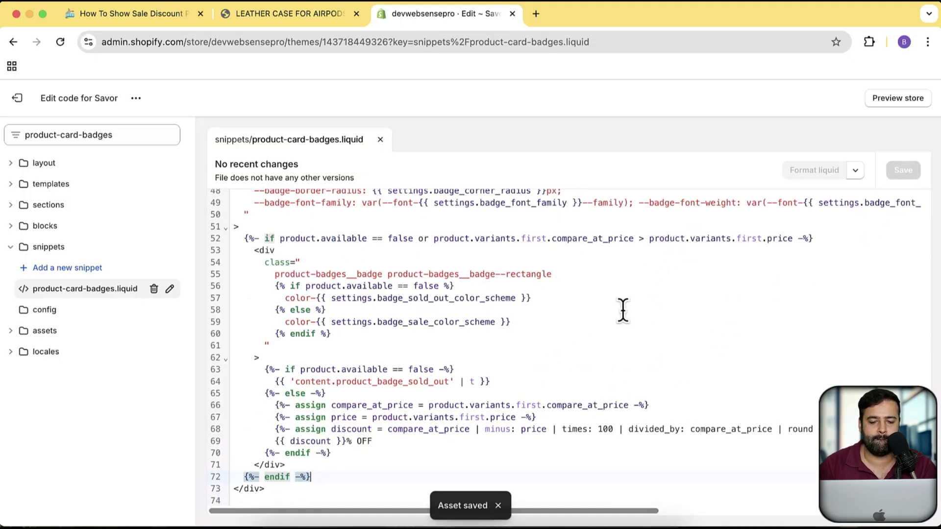
# Go to the Savor storefront's home page and check the sale badges on the product cards, including while switching product images.
pyautogui.click(274, 13)
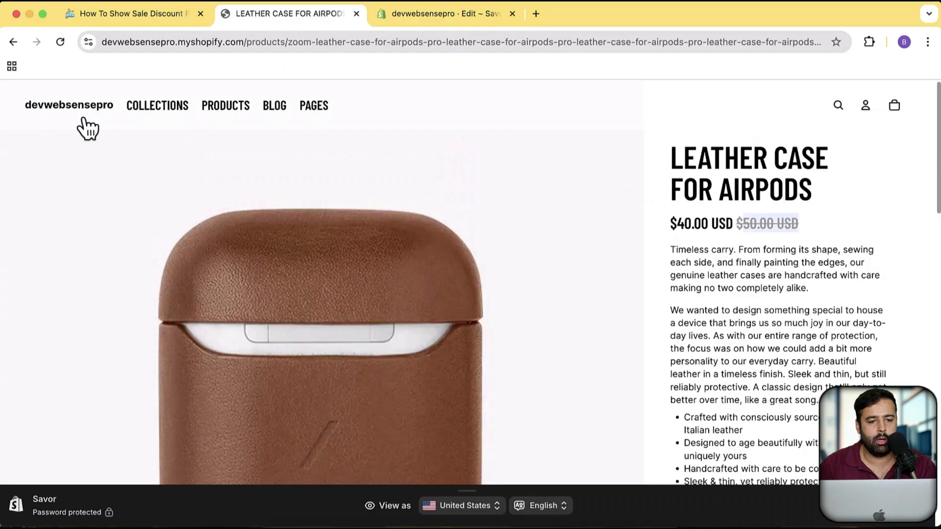
pyautogui.click(84, 122)
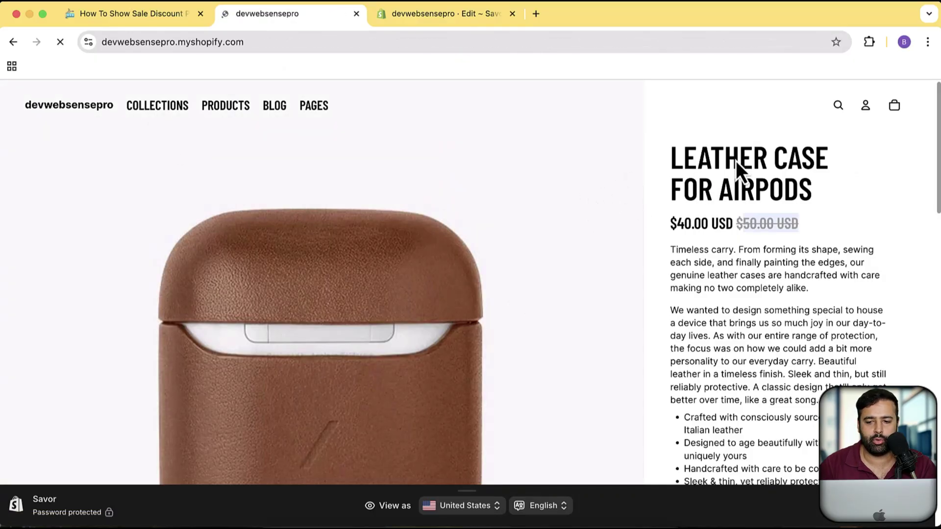
pyautogui.scroll(-4, 747, 147)
pyautogui.scroll(-2, 745, 131)
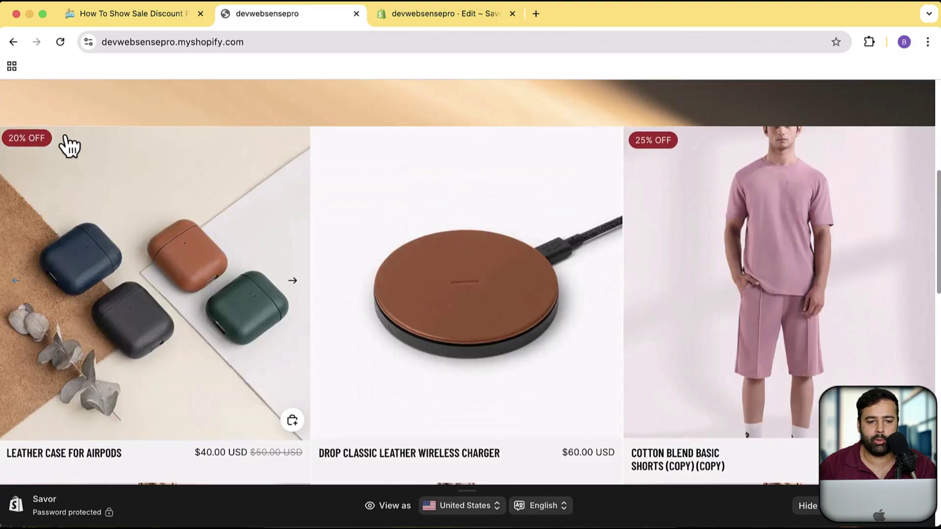
pyautogui.scroll(-5, 653, 264)
pyautogui.scroll(-3, 507, 297)
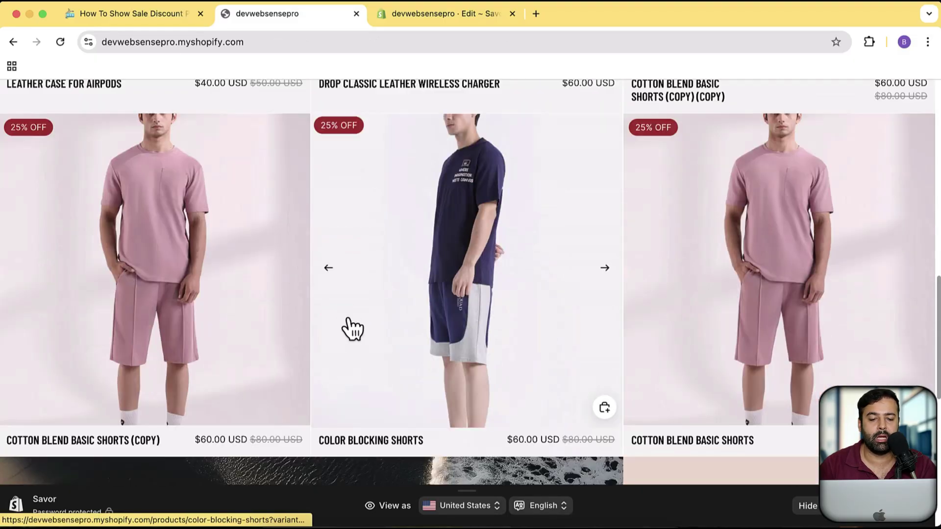
pyautogui.click(293, 269)
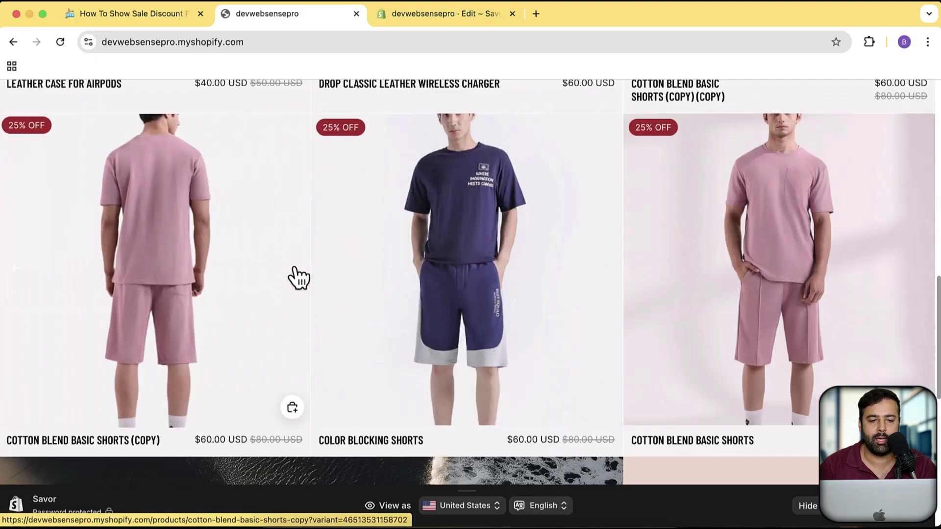
pyautogui.click(294, 268)
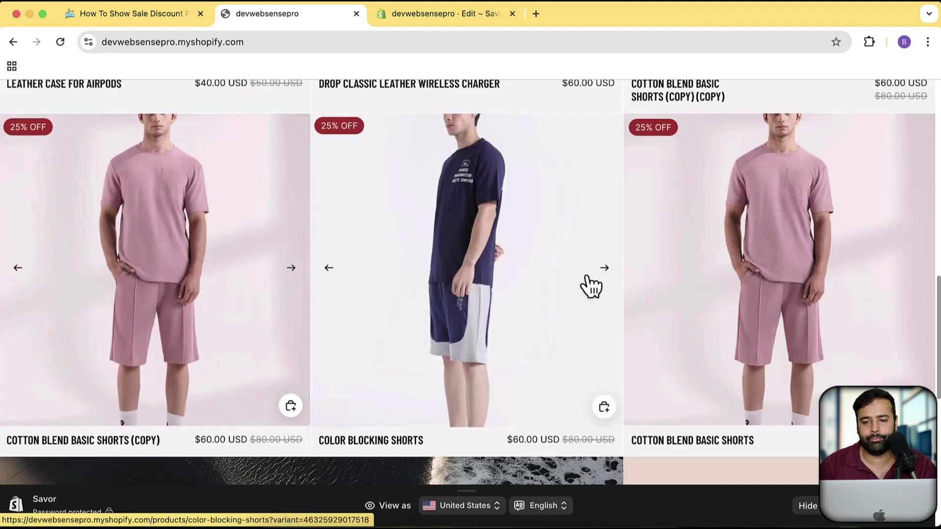
pyautogui.scroll(-8, 588, 294)
pyautogui.scroll(20, 528, 301)
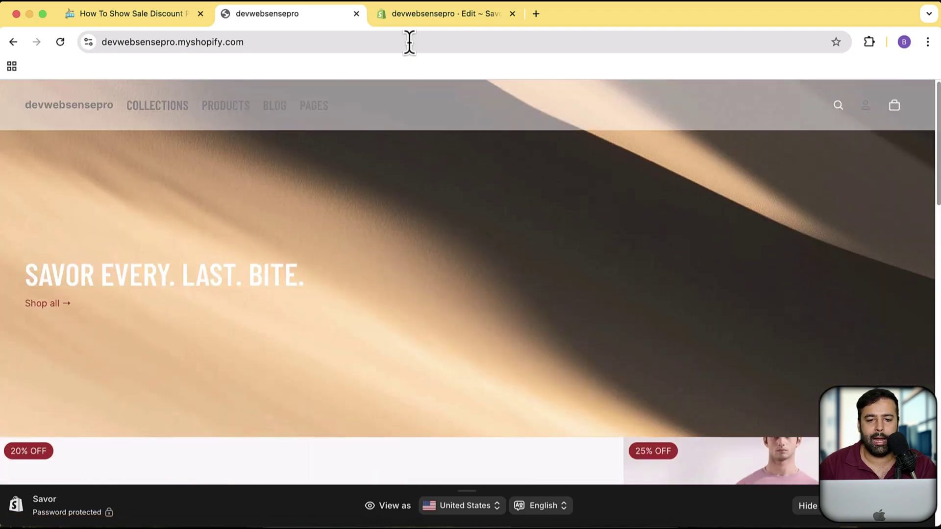
# Create a new block file named product-price-badge in the Savor theme code.
pyautogui.click(441, 14)
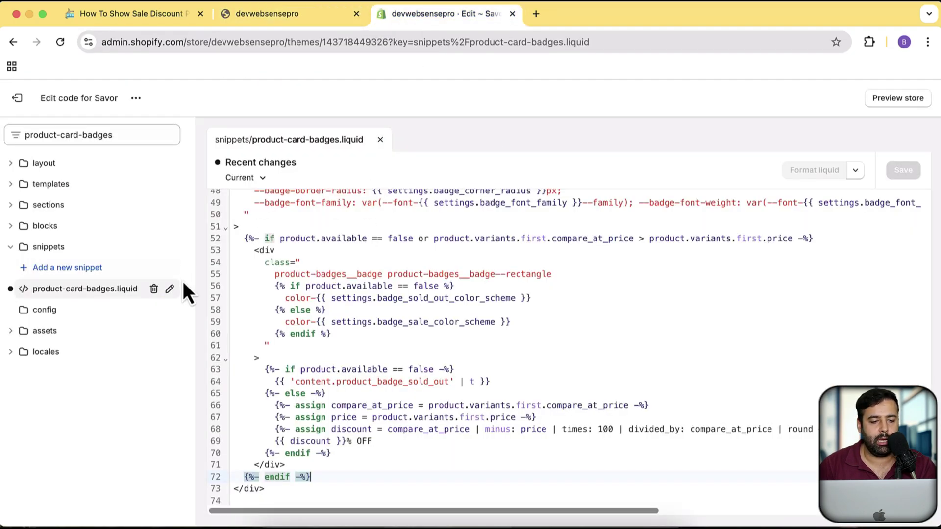
pyautogui.click(11, 226)
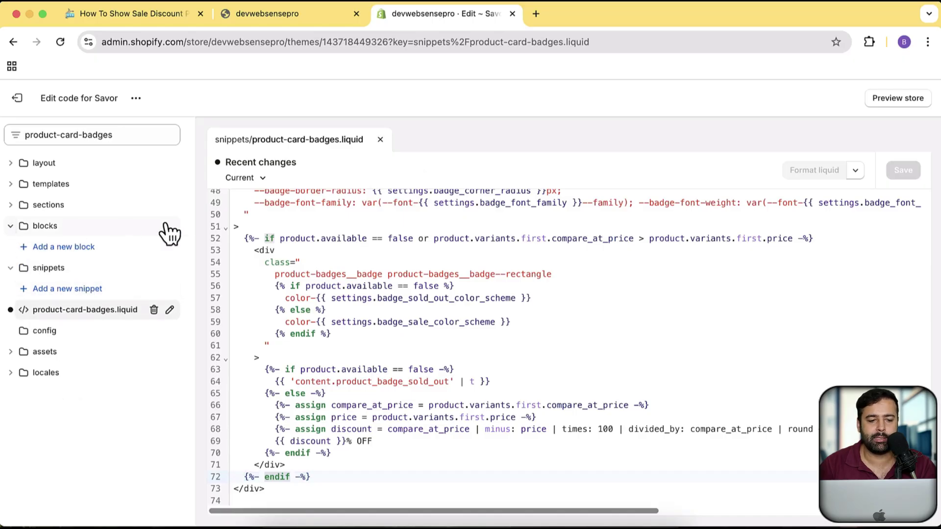
pyautogui.click(83, 247)
pyautogui.click(346, 301)
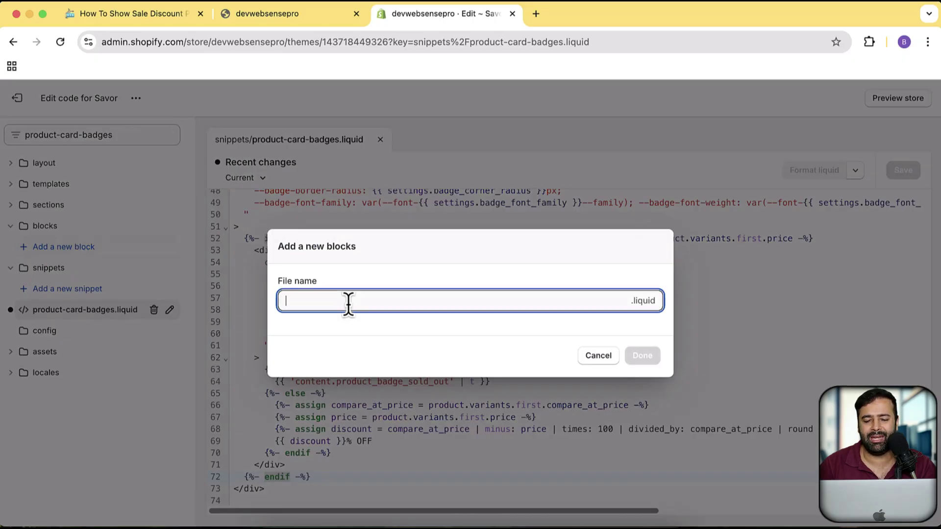
pyautogui.write('product-price-badge')
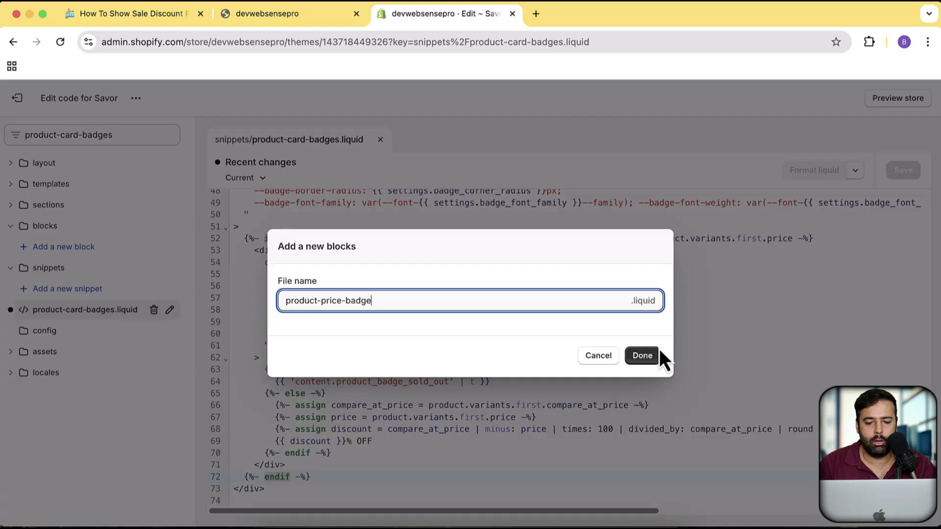
pyautogui.click(658, 353)
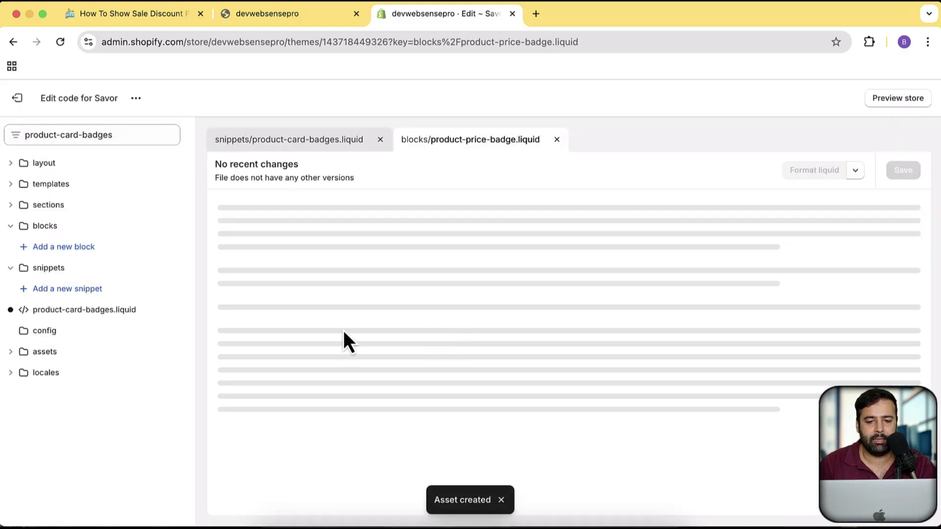
# Replace the default schema in product-price-badge.liquid with the Step 2 block code copied from the tutorial article, and save the file.
pyautogui.moveTo(282, 279); pyautogui.dragTo(220, 206)
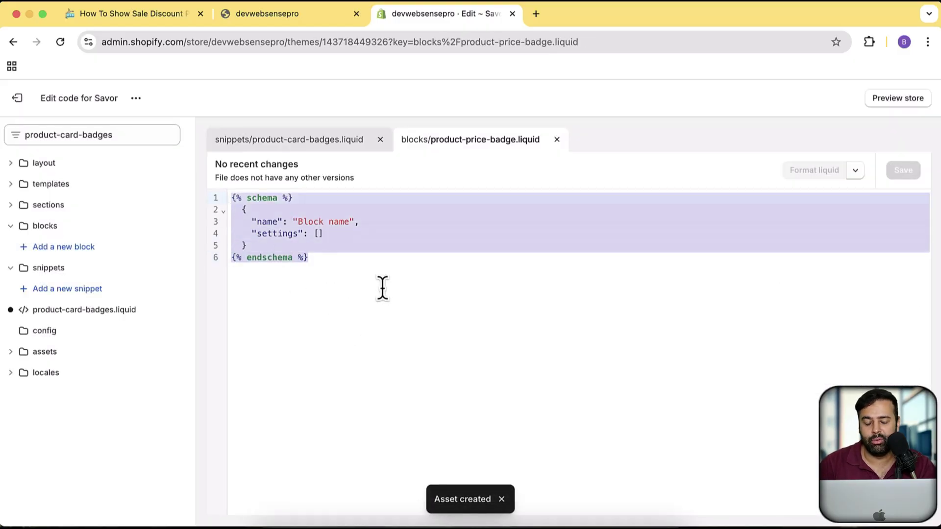
pyautogui.press('BackSpace')
pyautogui.click(146, 17)
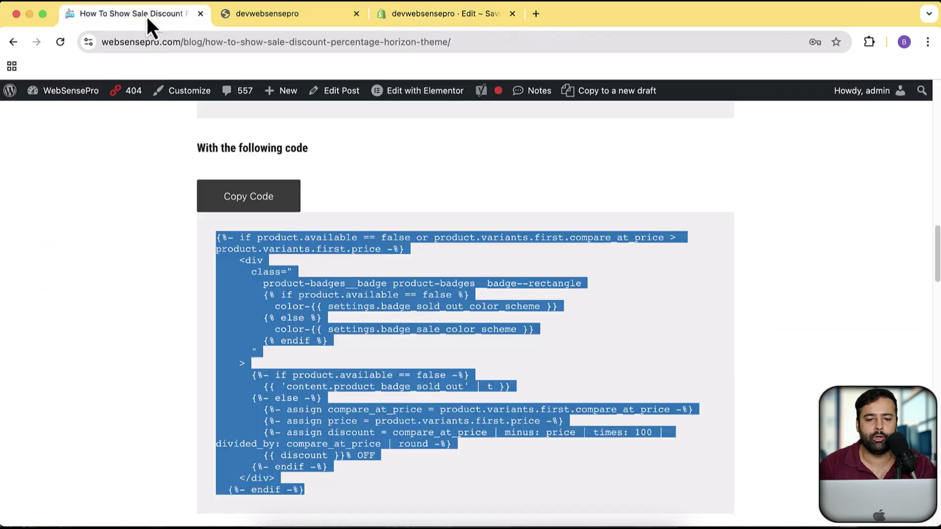
pyautogui.scroll(-10, 759, 243)
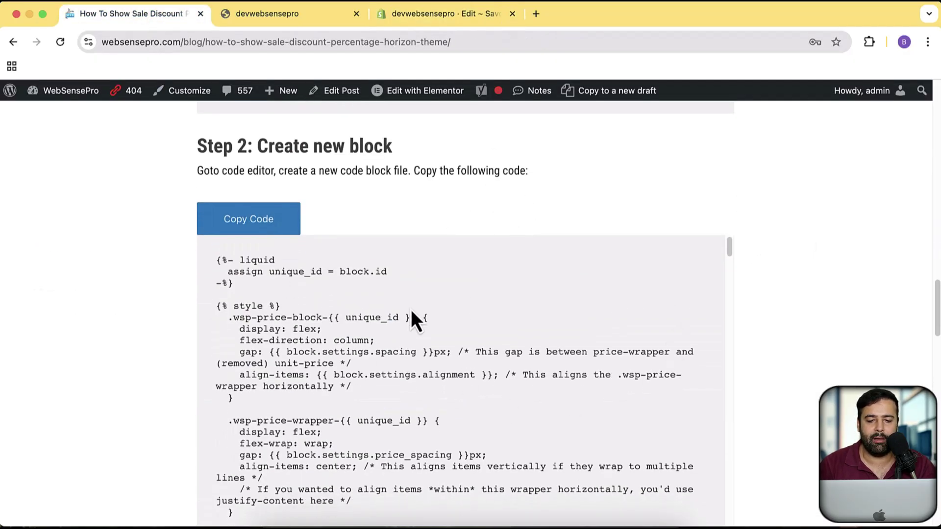
pyautogui.click(269, 228)
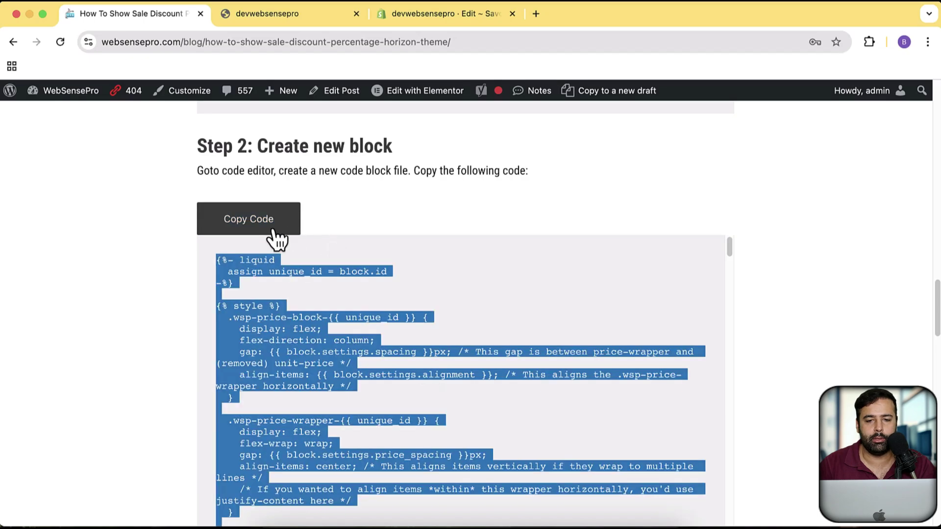
pyautogui.click(441, 13)
pyautogui.press('super+v')
pyautogui.scroll(15, 498, 338)
pyautogui.scroll(15, 592, 331)
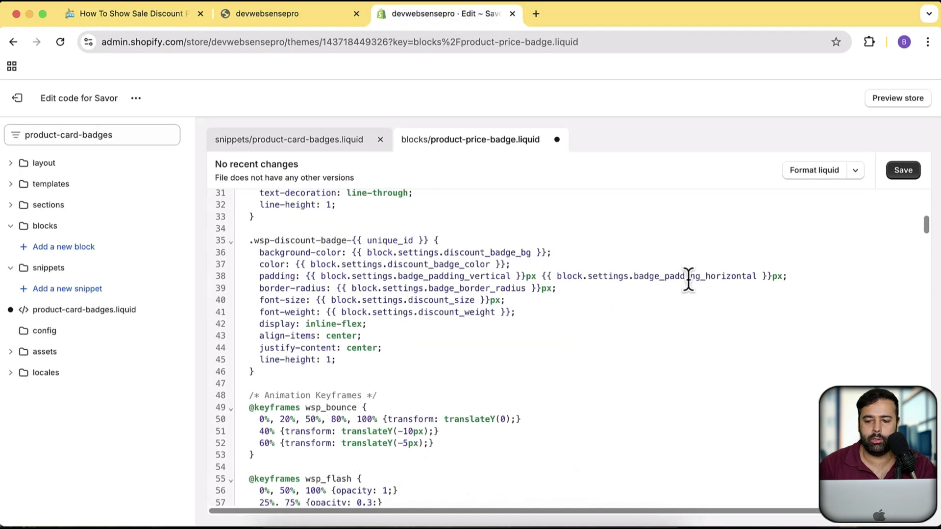
pyautogui.click(904, 170)
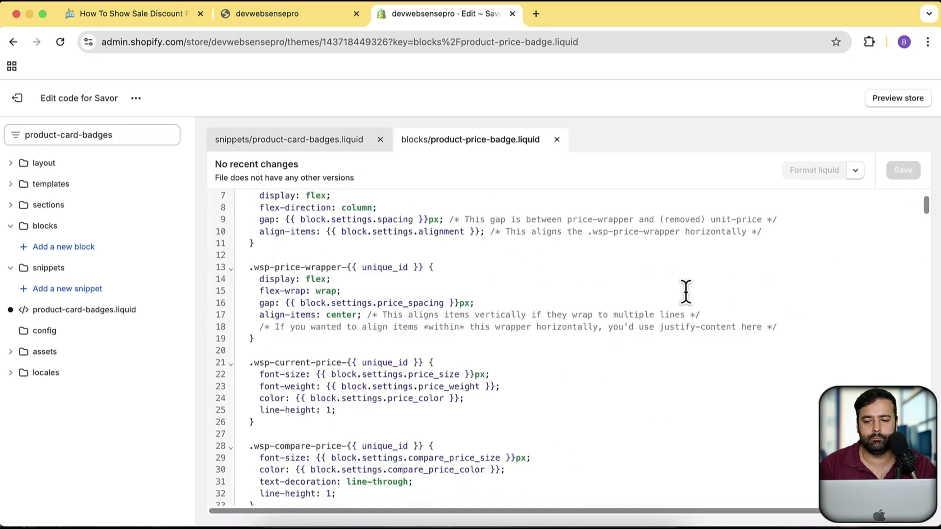
pyautogui.scroll(3, 686, 294)
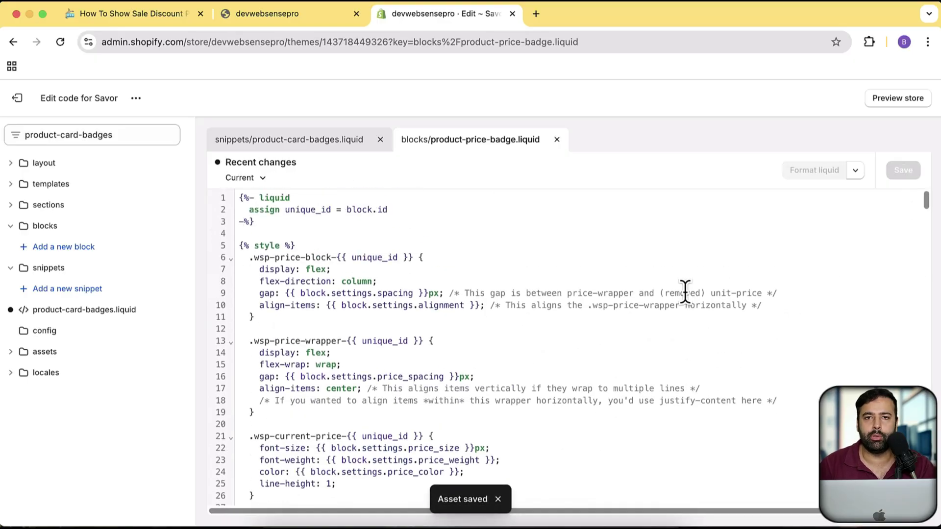
# Open the theme customizer for Savor from its code editor.
pyautogui.click(136, 99)
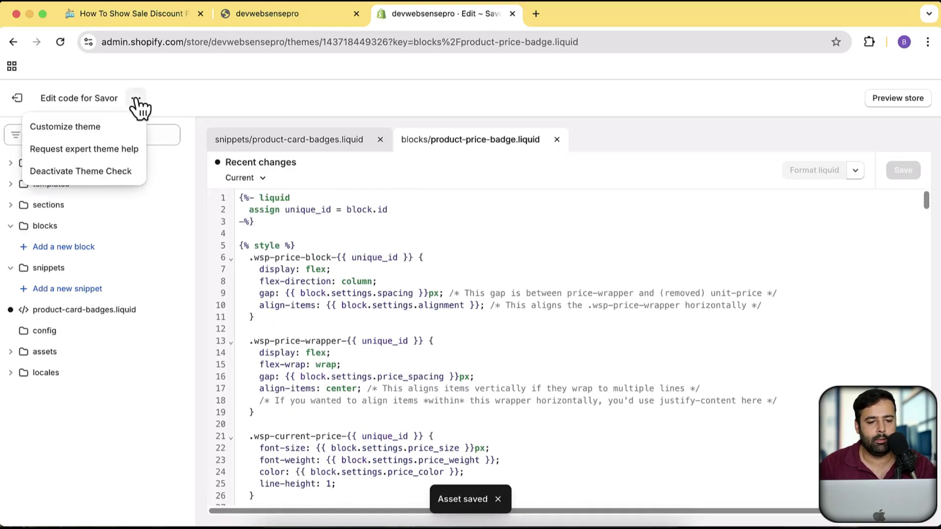